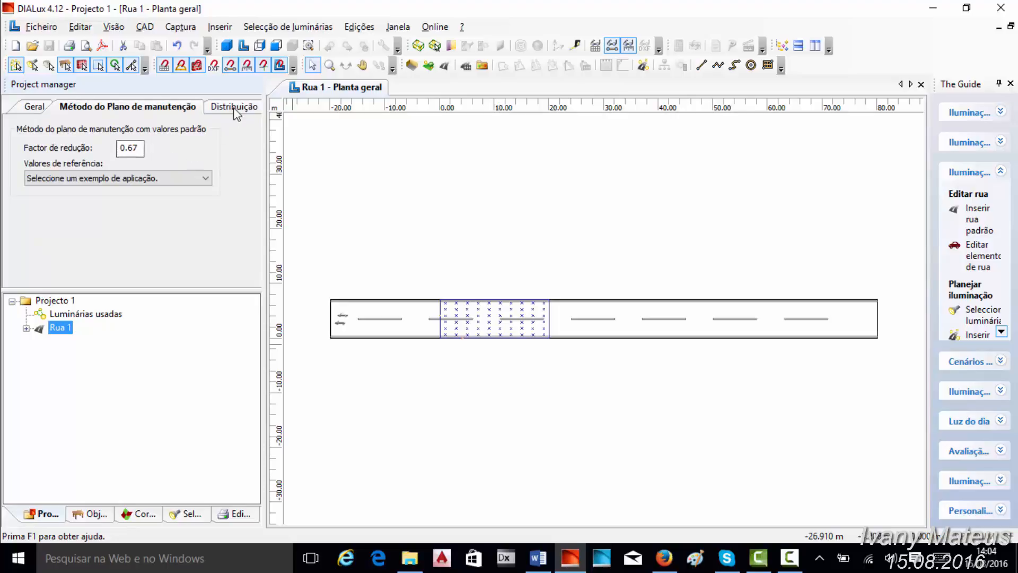
- Insert a second roadway (Pista rodagem) in the distribution settings of Rua 1
click(234, 108)
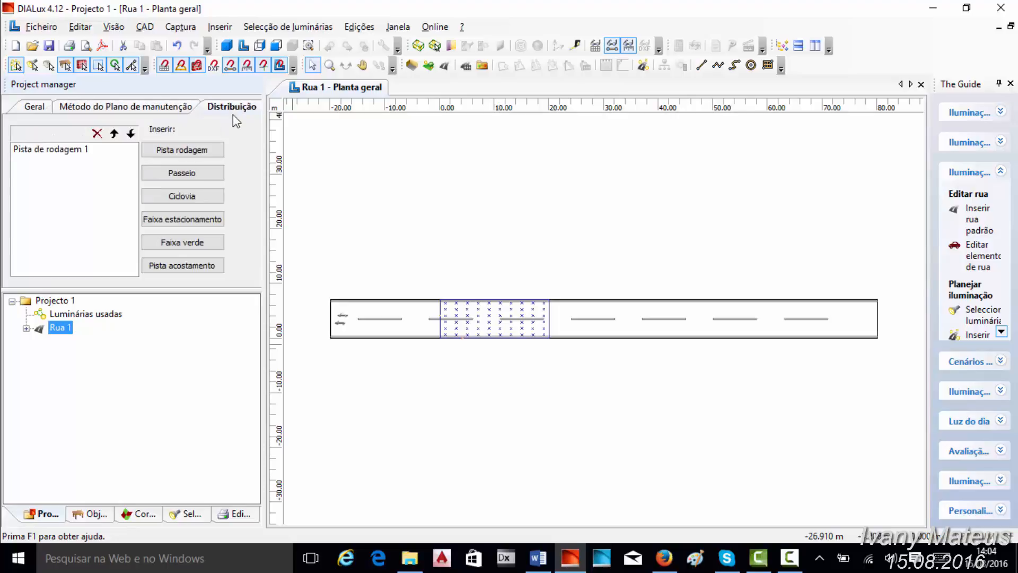
click(182, 173)
click(160, 156)
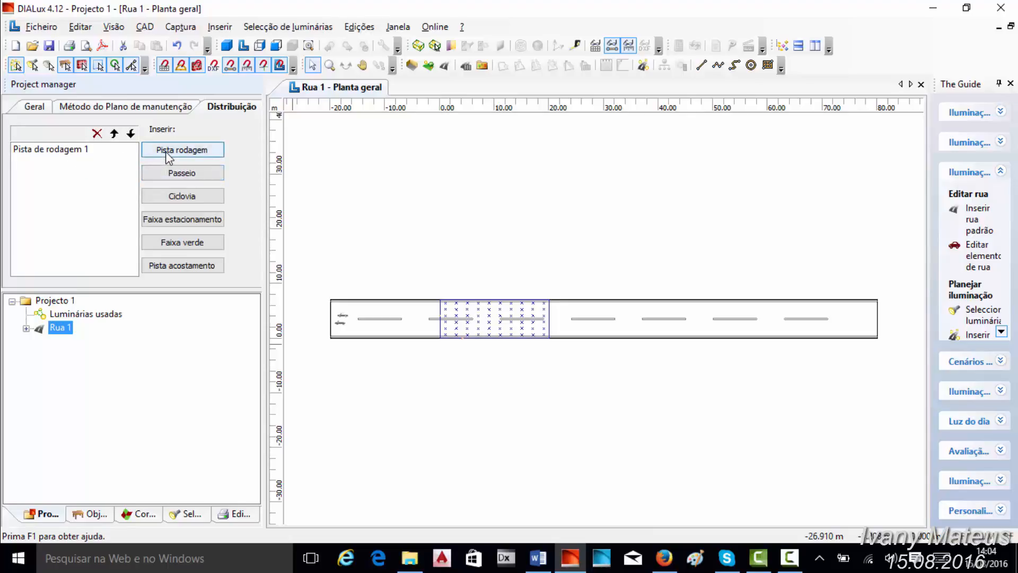
click(176, 170)
click(181, 196)
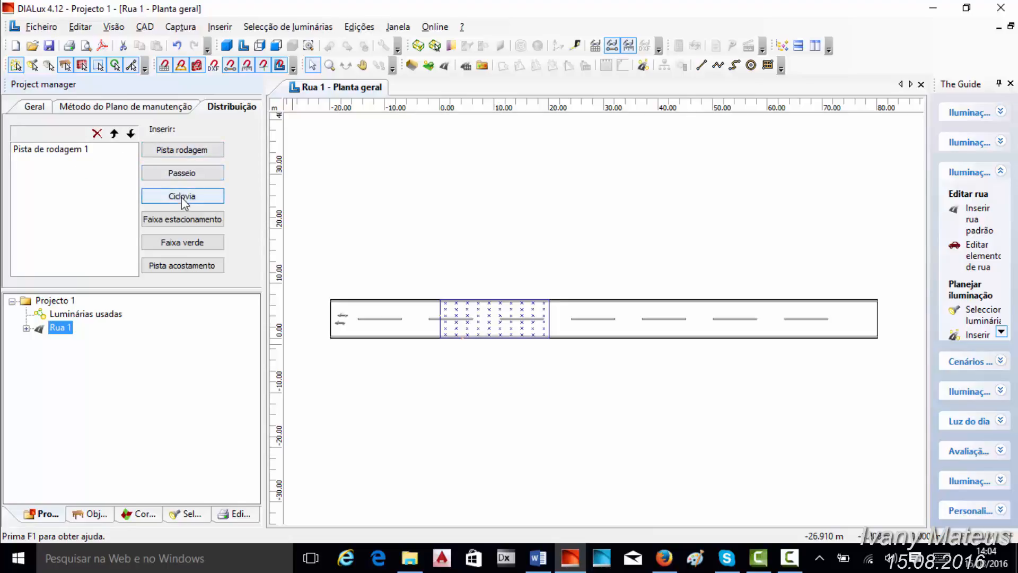
click(187, 223)
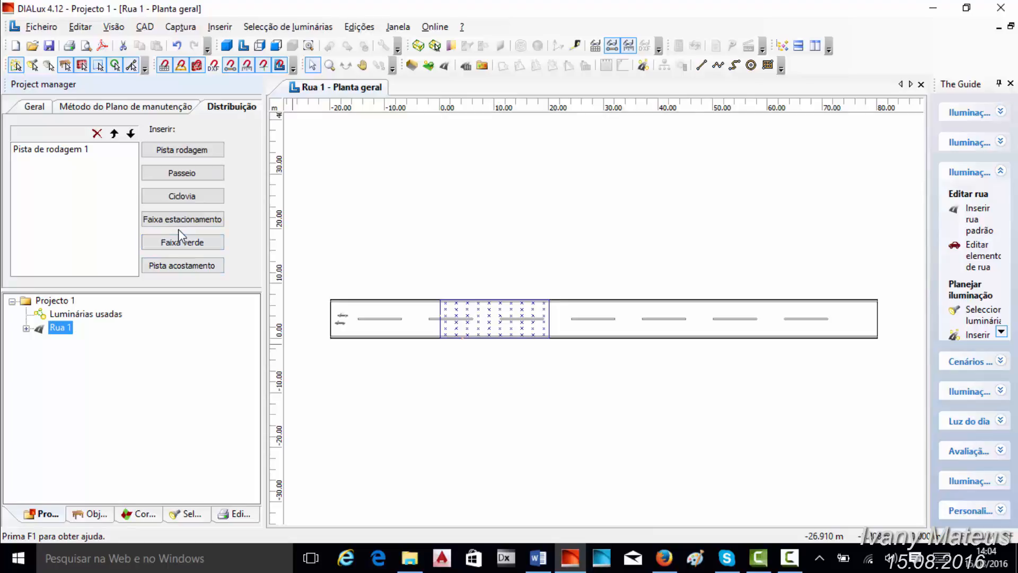
click(177, 151)
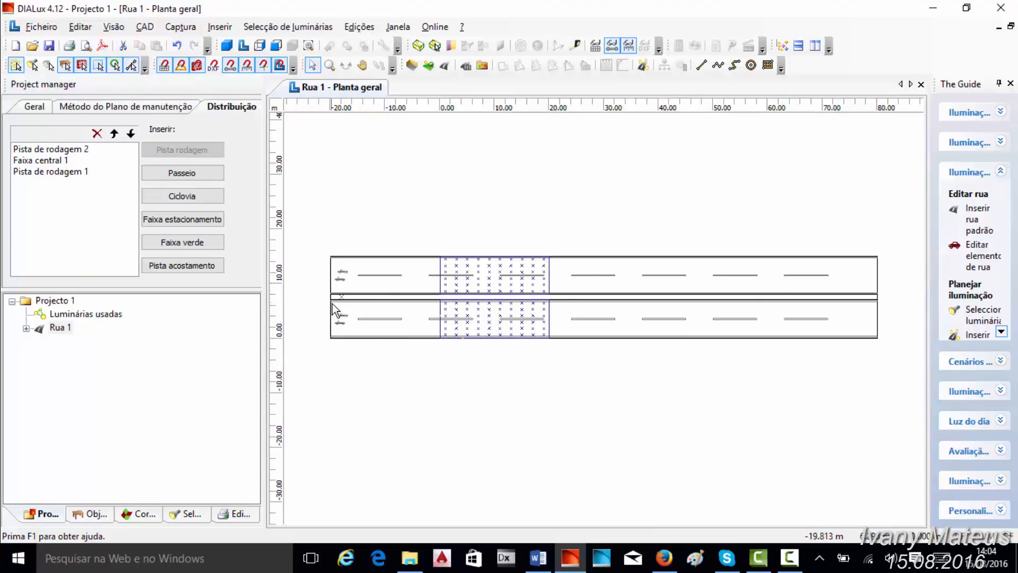
- Show Rua 1 in the 3D view, rotate it to look along the road, and return to the floor plan
click(226, 46)
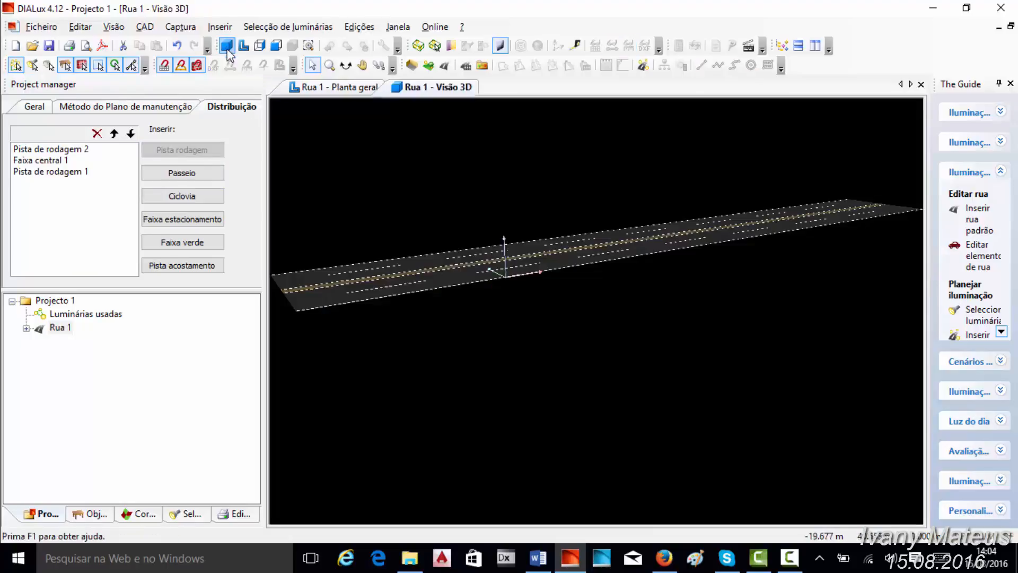
click(345, 66)
drag(355, 178, 482, 211)
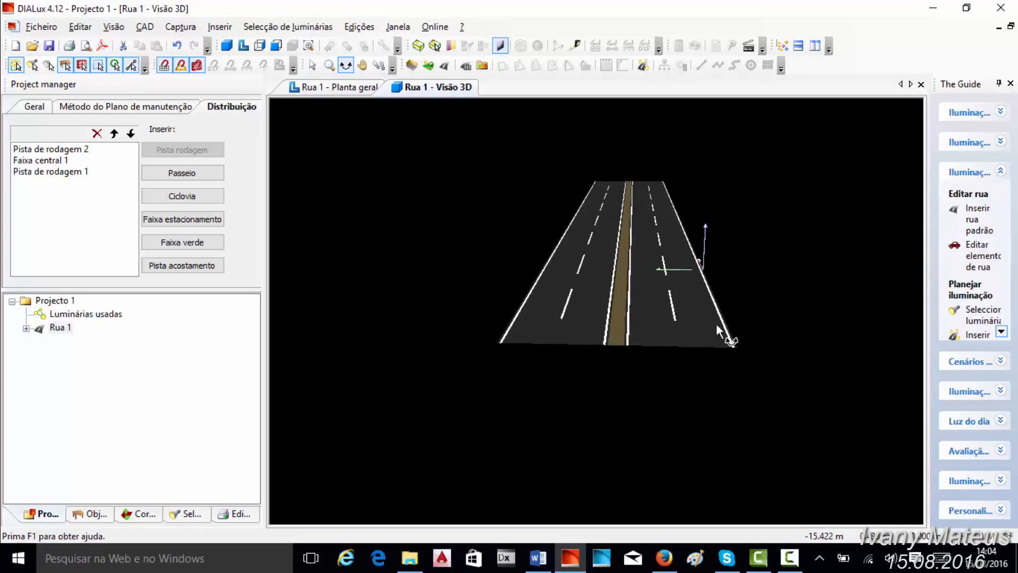
click(338, 88)
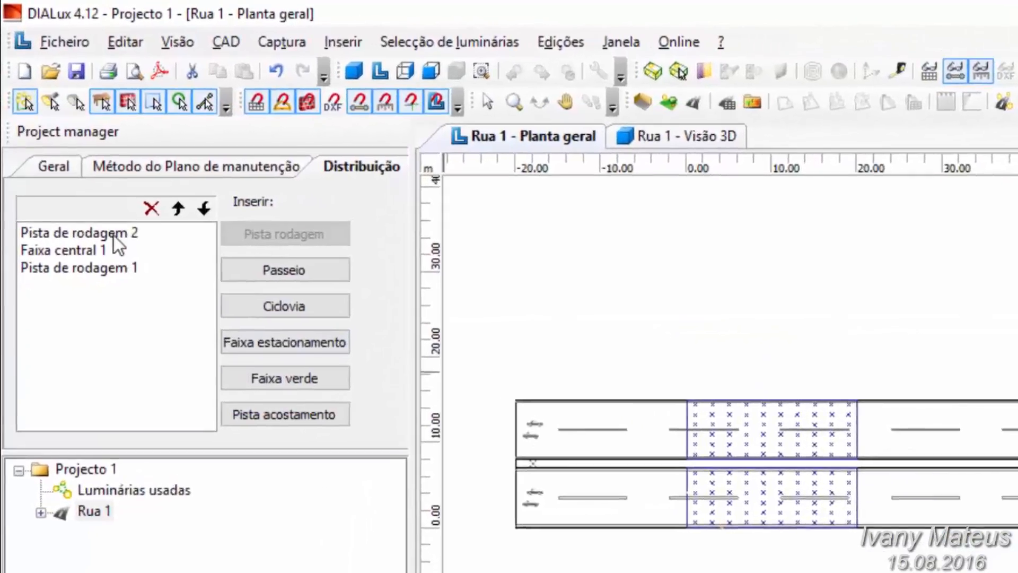
- Delete Pista de rodagem 2 from the street's distribution
click(73, 149)
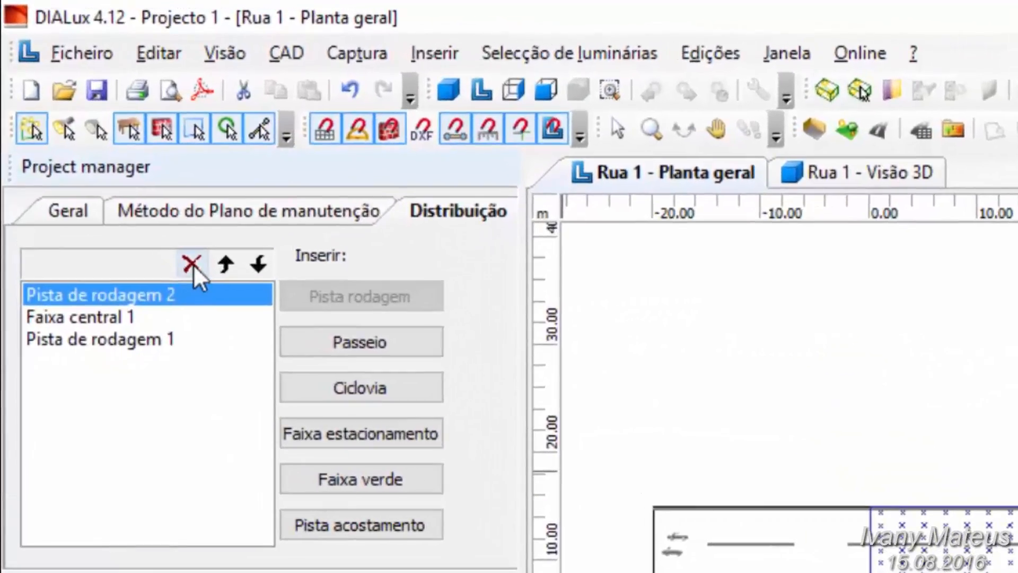
click(192, 264)
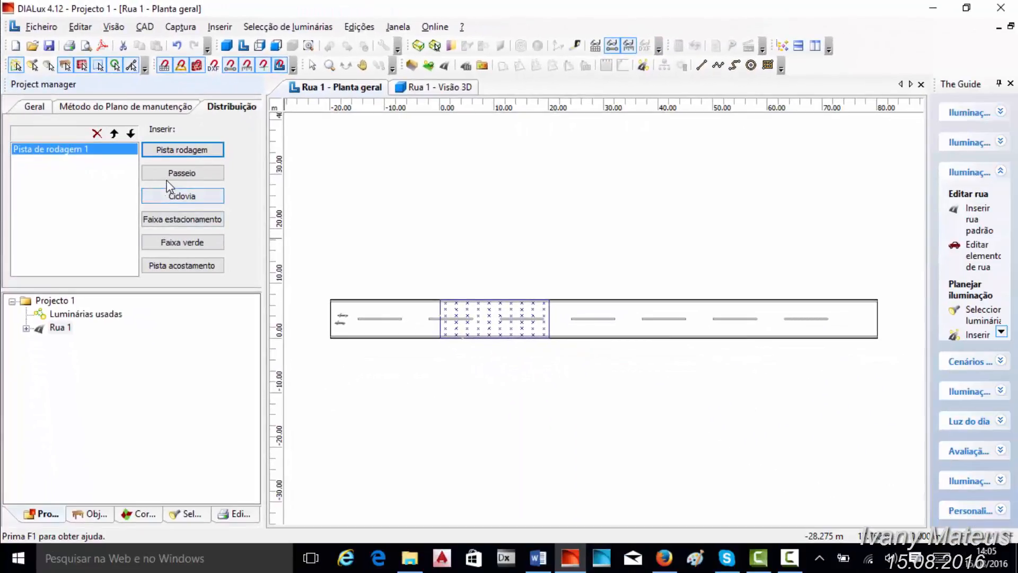
- Insert two sidewalks (Passeio) into the street's distribution and check them in the 3D view
click(182, 173)
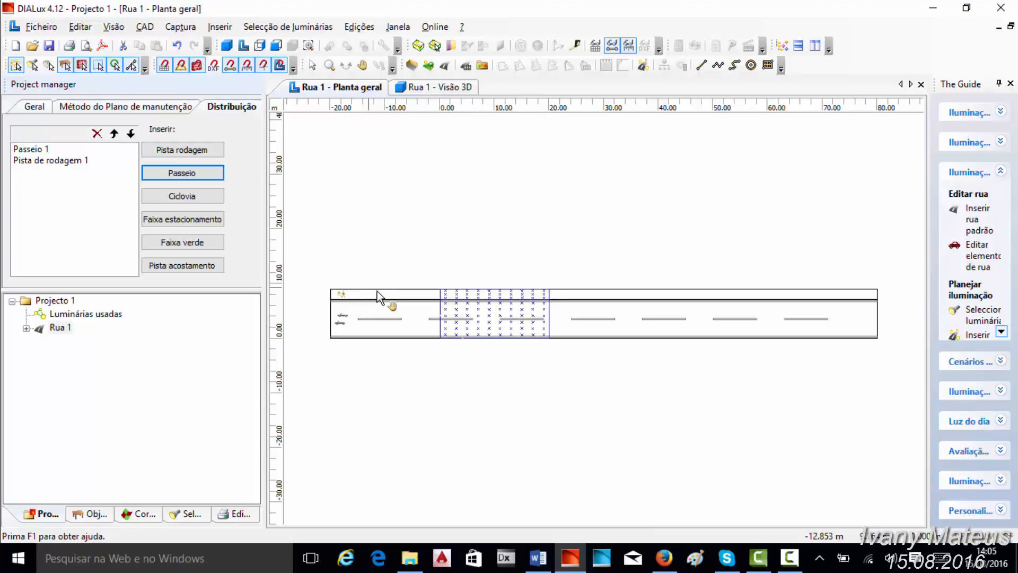
click(188, 177)
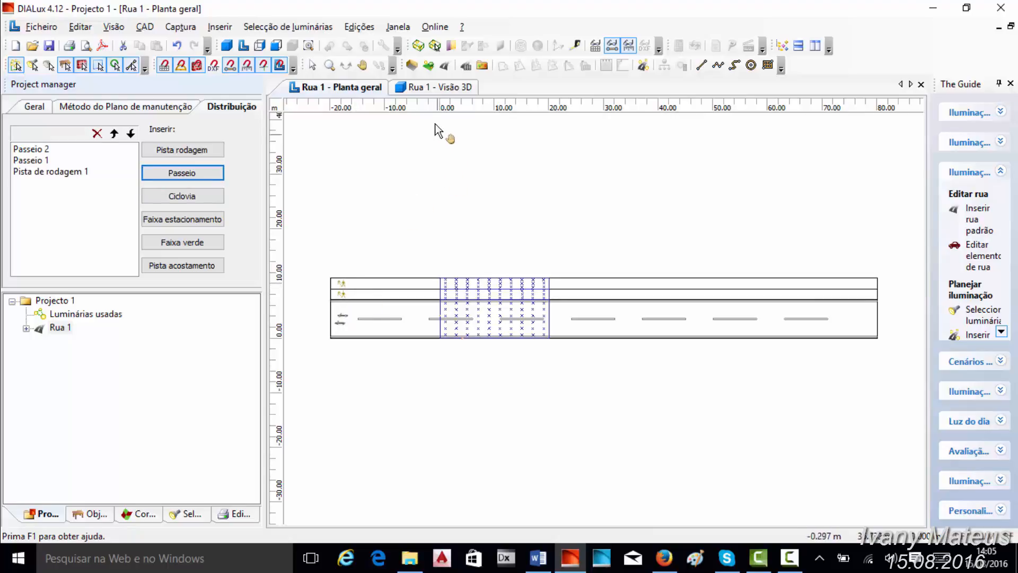
click(432, 87)
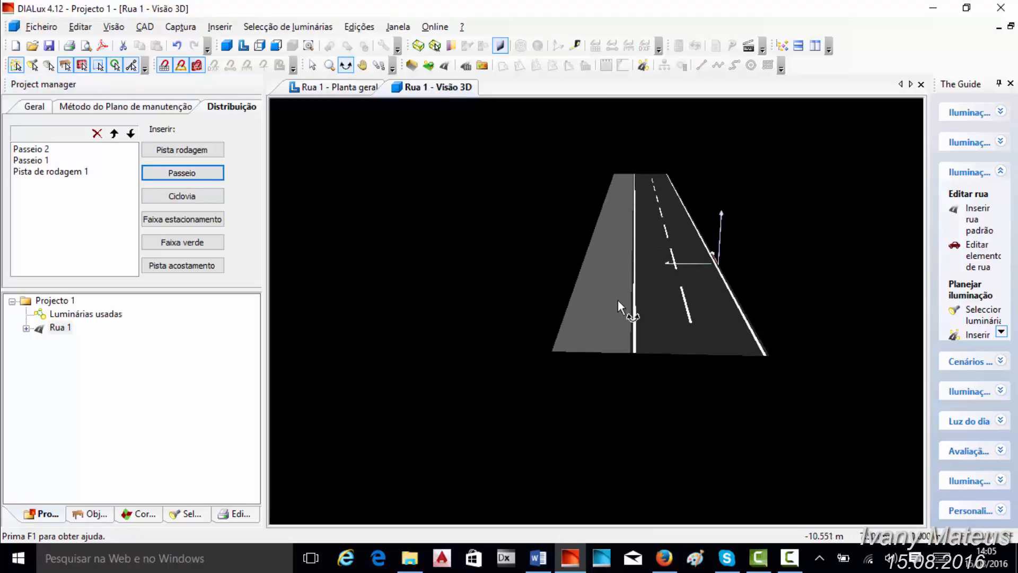
click(352, 87)
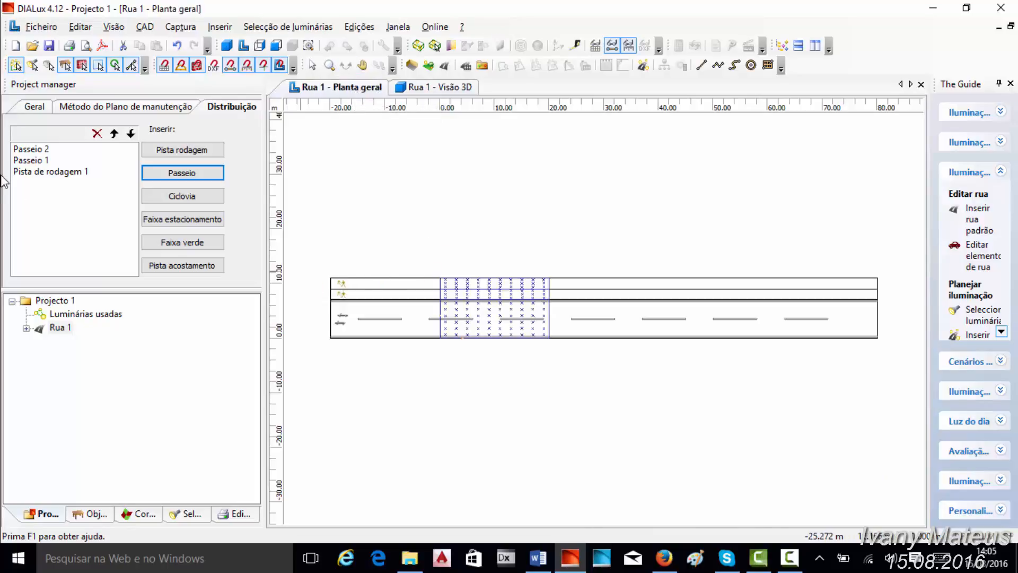
- Try moving Passeio 1 below Pista de rodagem 1 in the distribution order, and restore its position
click(29, 162)
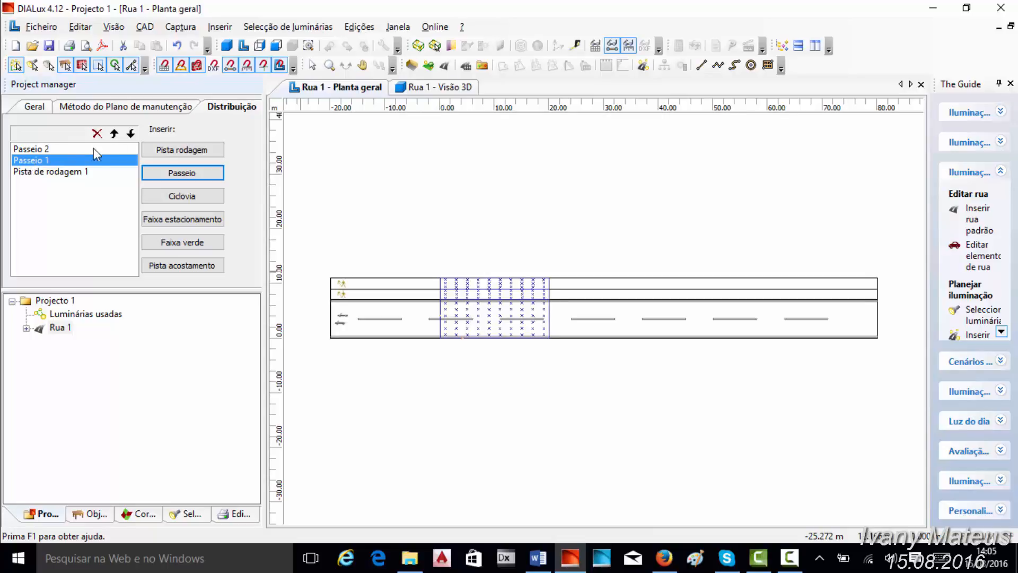
click(130, 135)
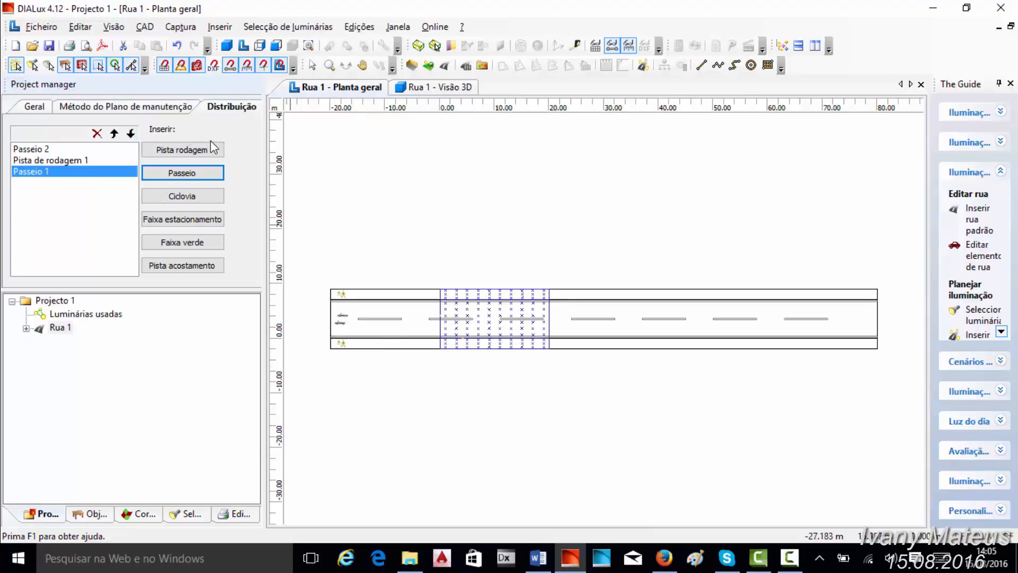
click(116, 135)
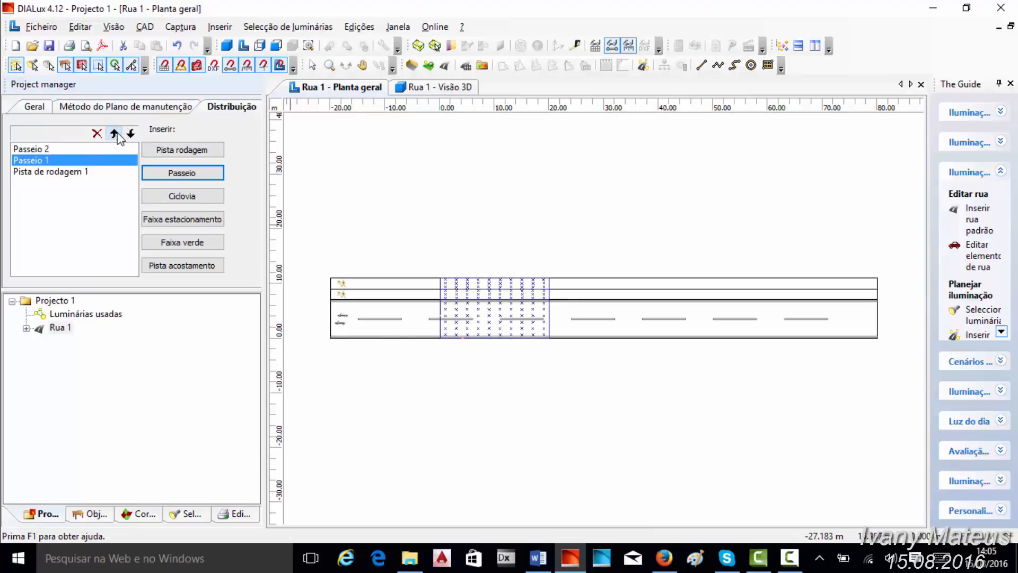
- Move Passeio 2 below Pista de rodagem 1 so the roadway has a sidewalk on each side
click(40, 150)
click(133, 133)
click(128, 135)
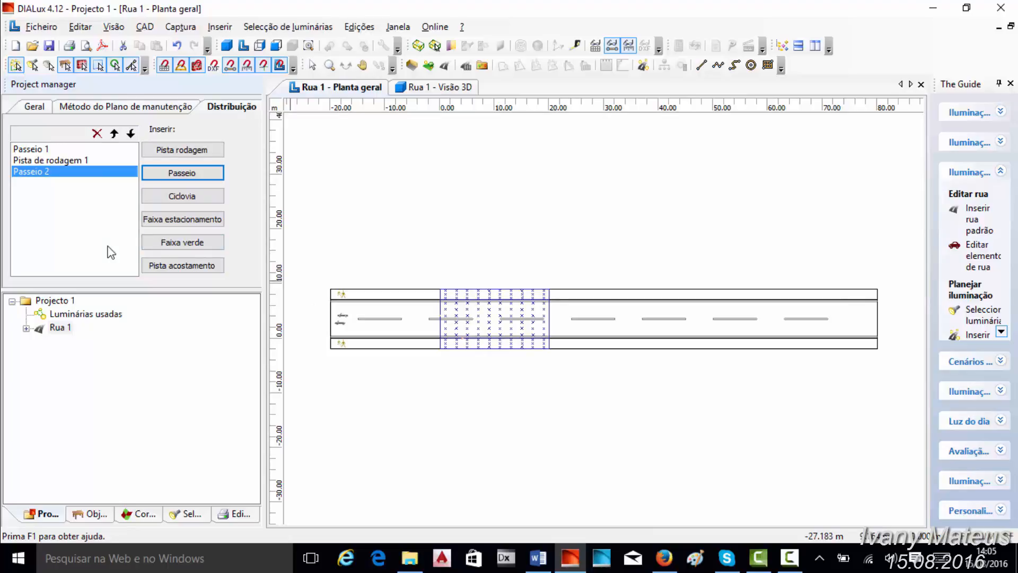
- Expand Rua 1 in the project tree, review its elements, and set the width of Passeio 1 to 3 m
click(27, 329)
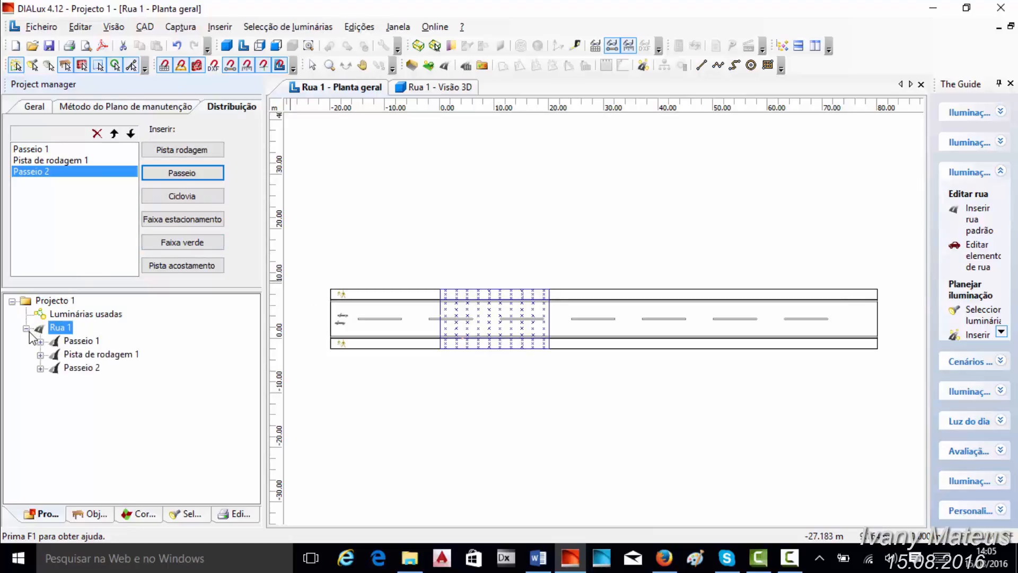
click(82, 342)
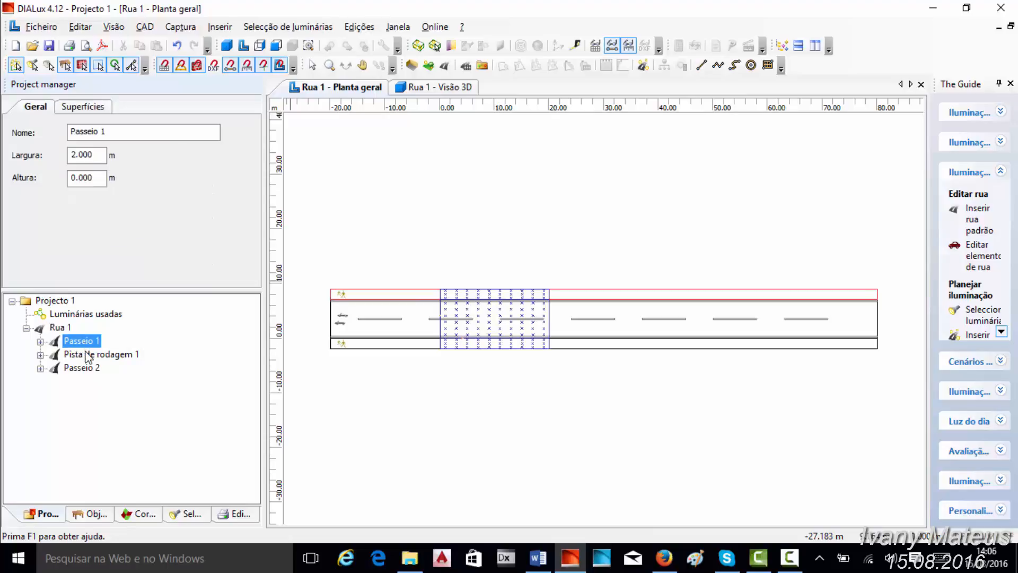
click(86, 355)
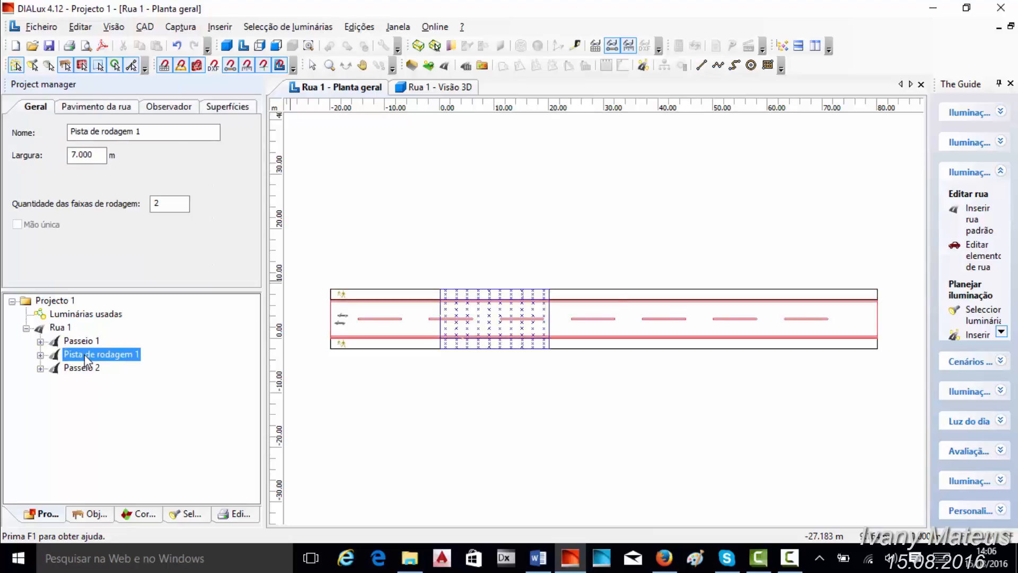
click(85, 373)
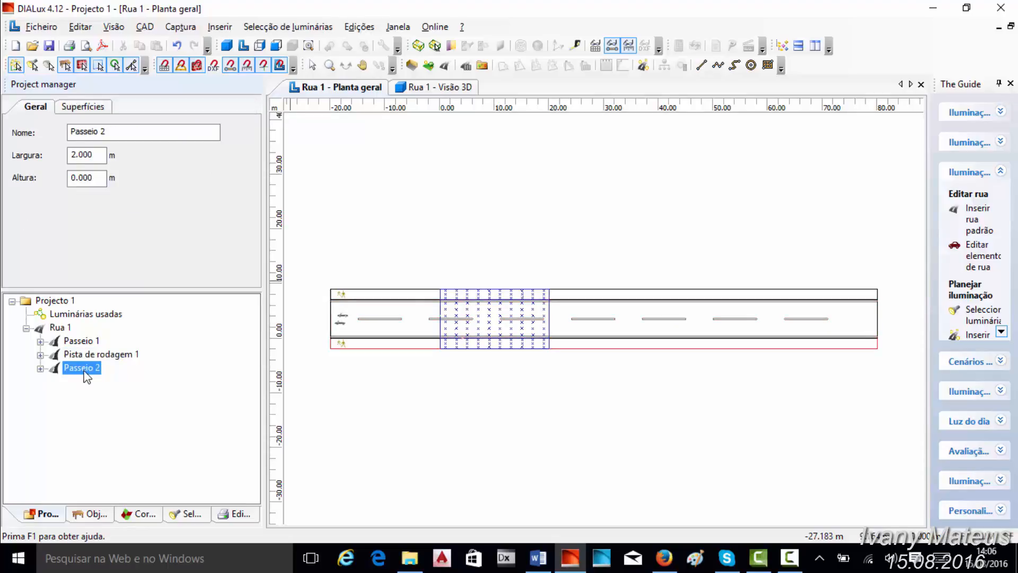
click(73, 342)
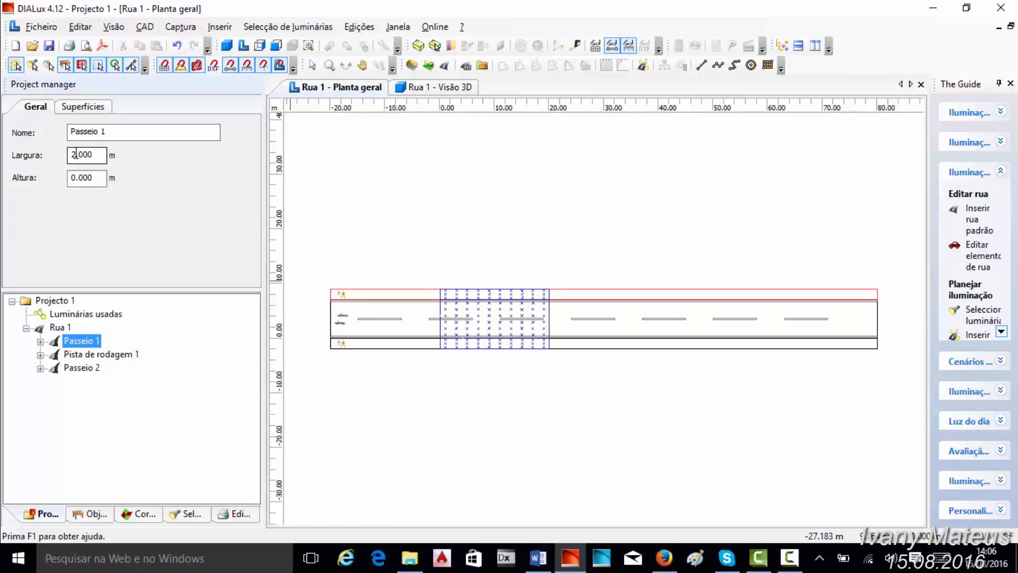
drag(74, 154, 55, 155)
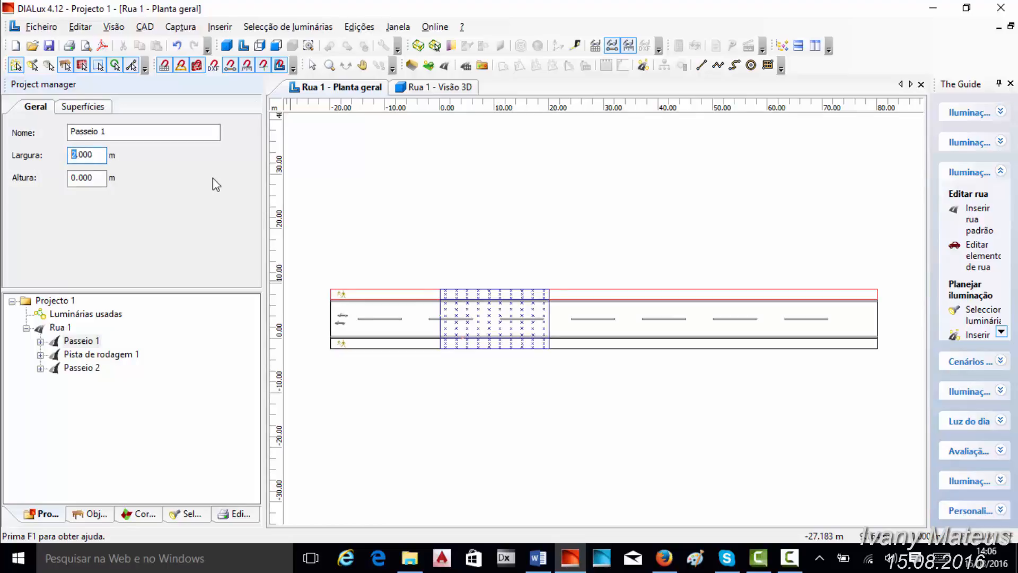
text(3)
click(464, 195)
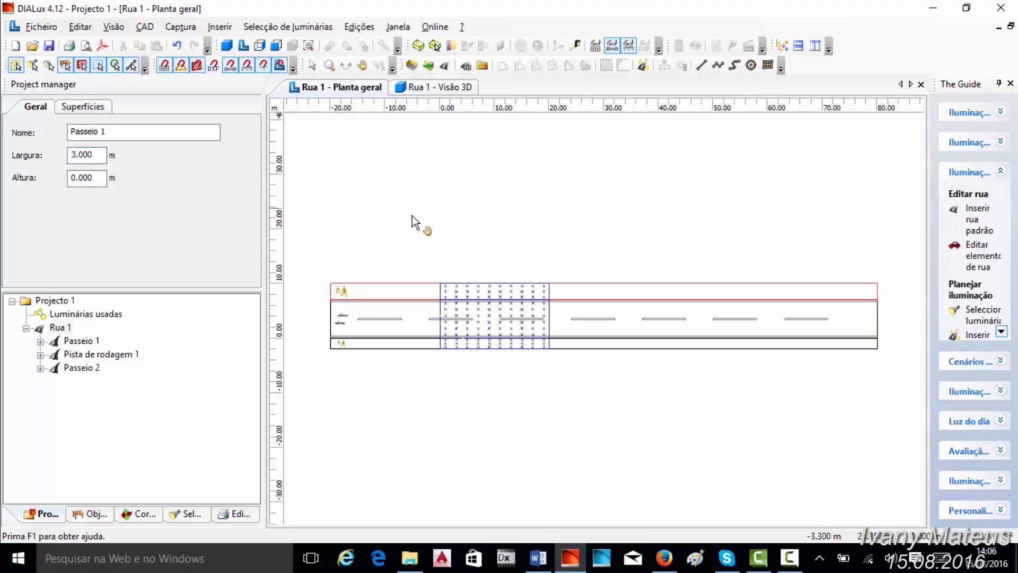
- Set the width of sidewalk Passeio 2 to 3 m
click(312, 65)
click(421, 346)
click(74, 369)
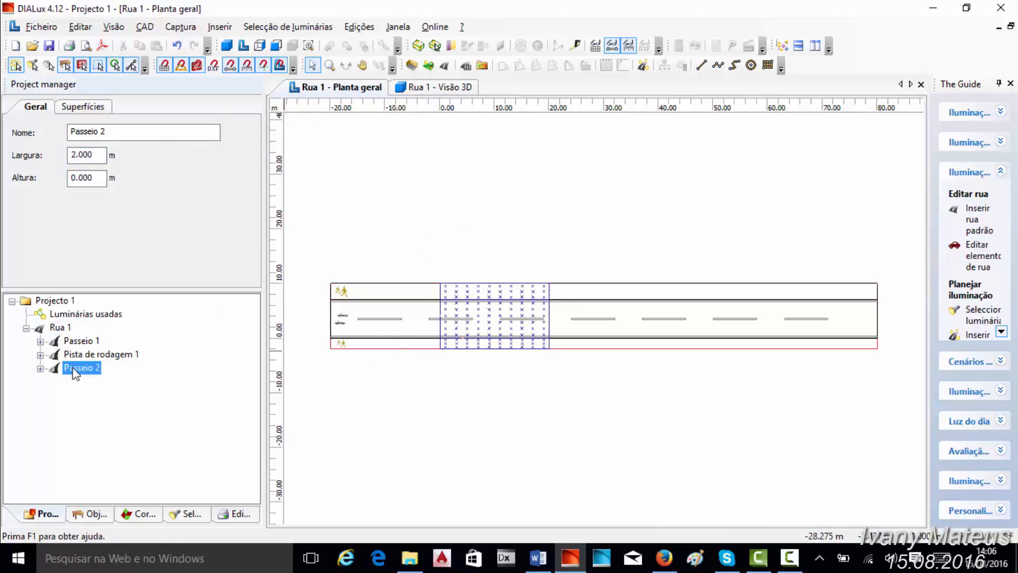
click(73, 155)
text(3)
key(Return)
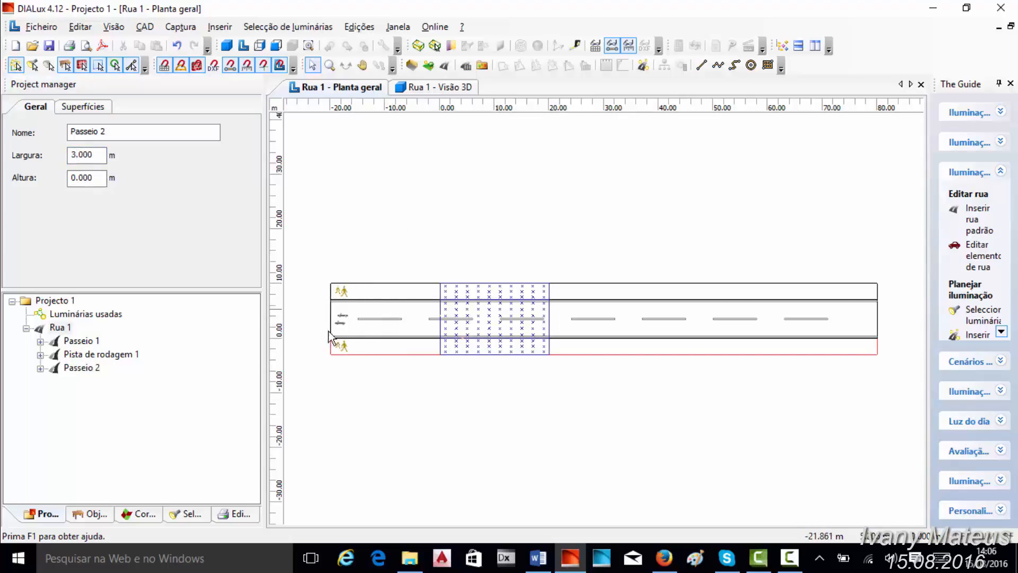
- Set the number of traffic lanes of Pista de rodagem 1 to 3
click(101, 354)
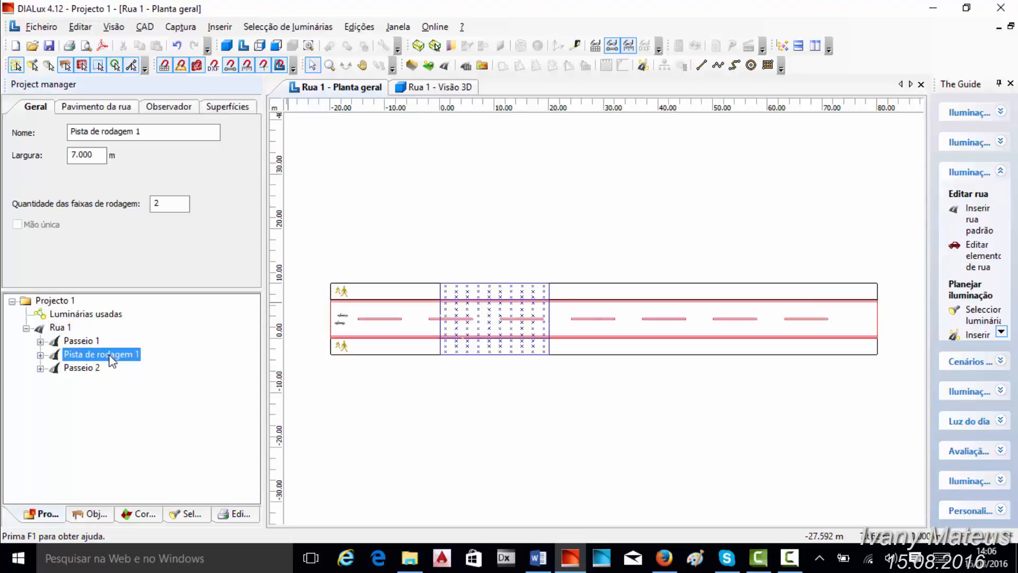
click(74, 156)
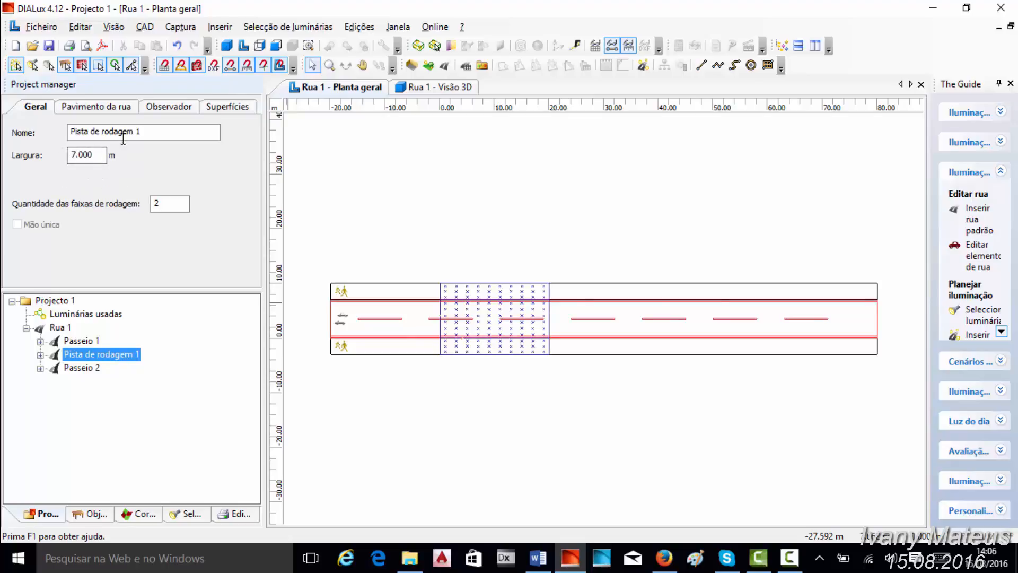
double_click(164, 205)
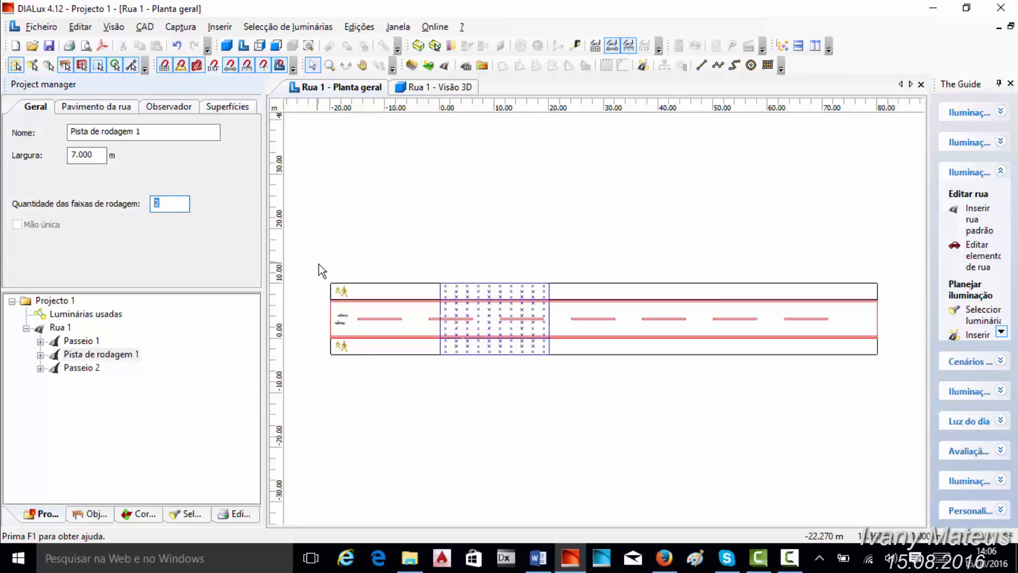
text(3)
click(466, 192)
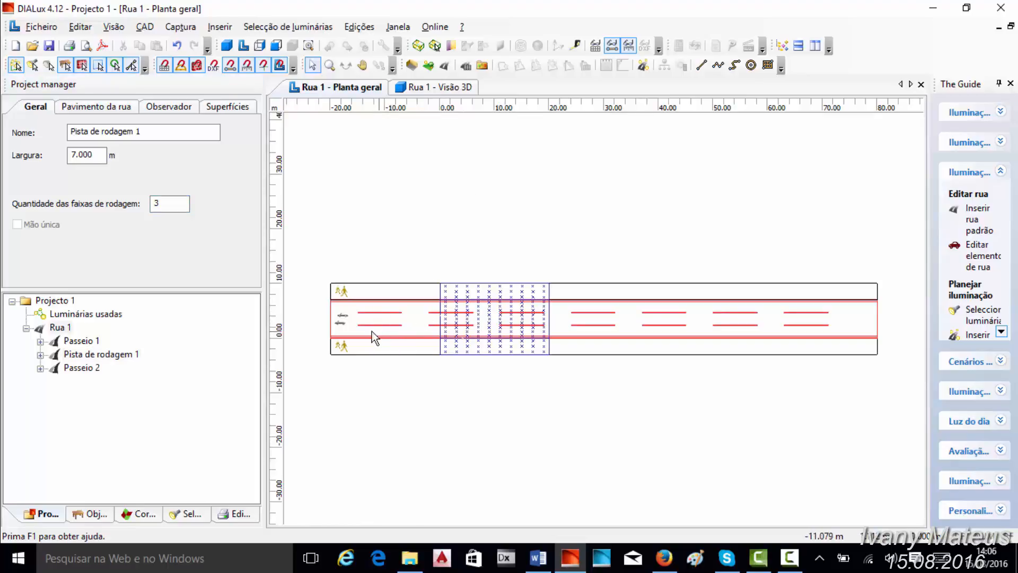
- Set the width of Pista de rodagem 1 to 10 m
click(77, 155)
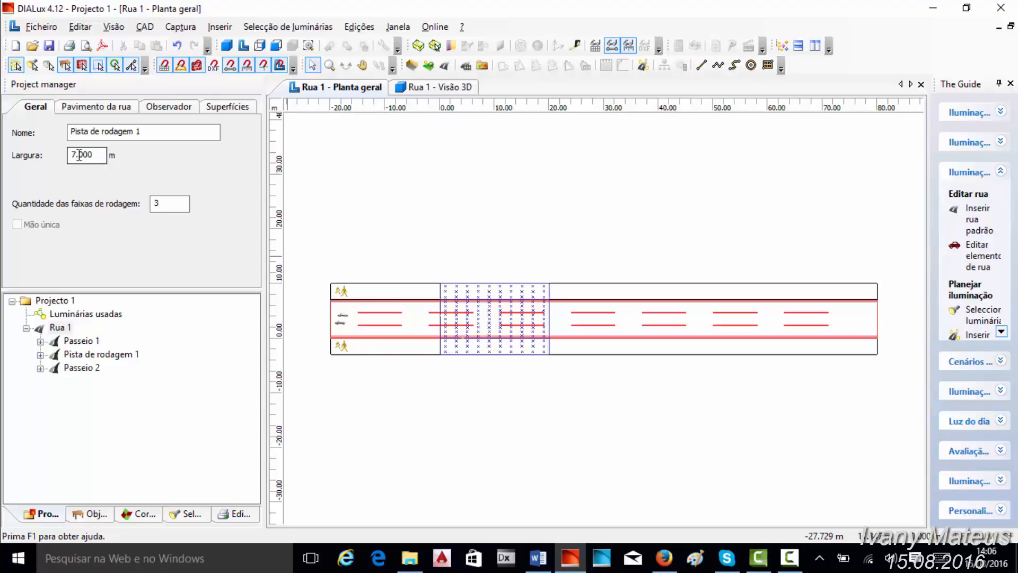
drag(77, 155, 66, 157)
text(10)
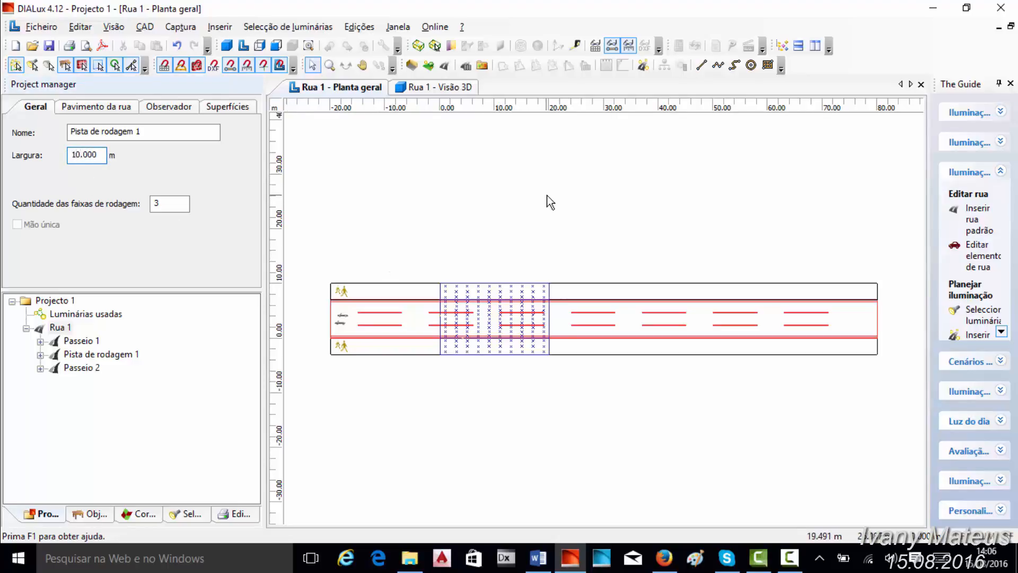
click(450, 312)
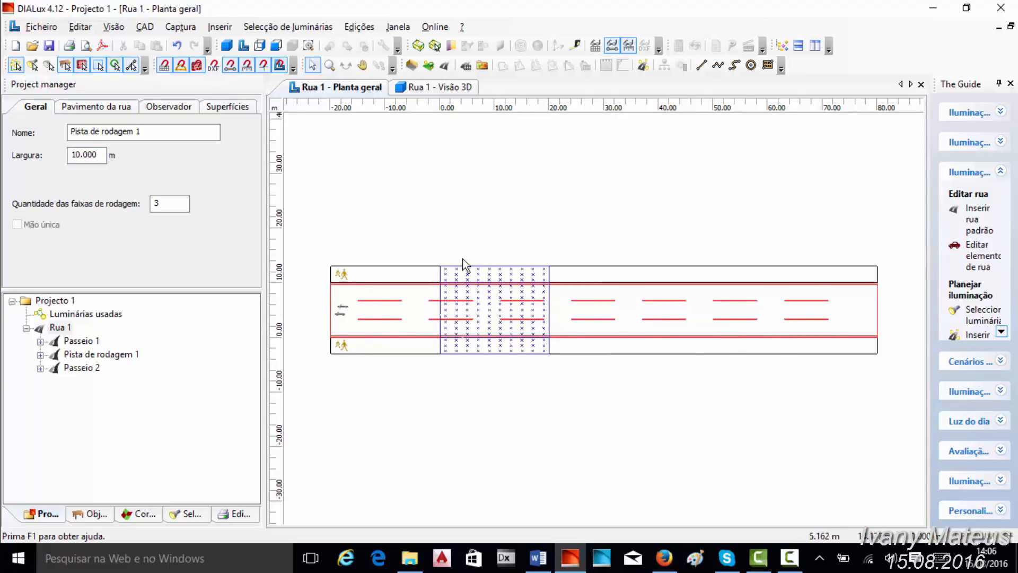
- Review the pavement, observer and surface settings of Pista de rodagem 1, and show the road in the 3D view
click(110, 108)
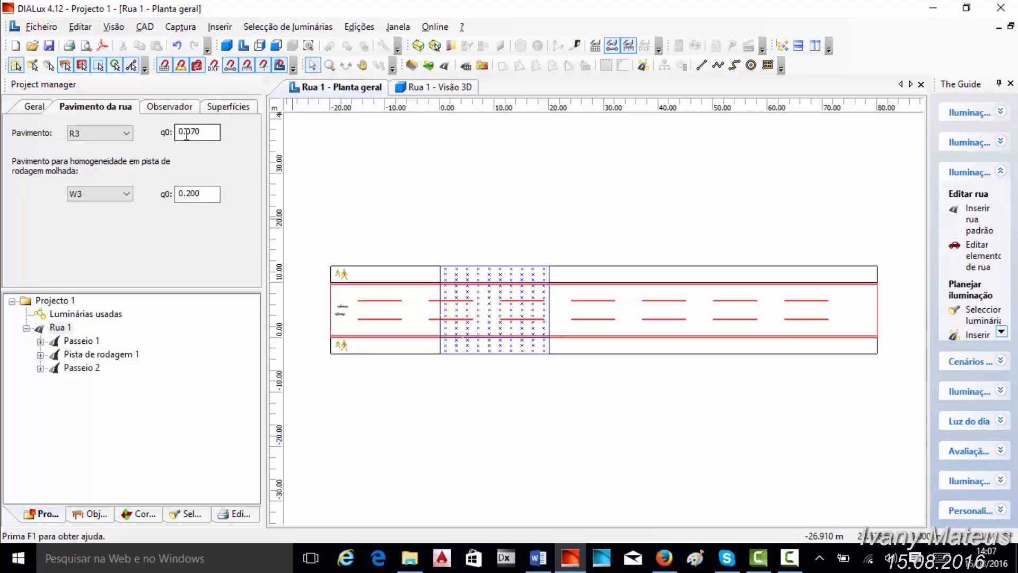
click(175, 107)
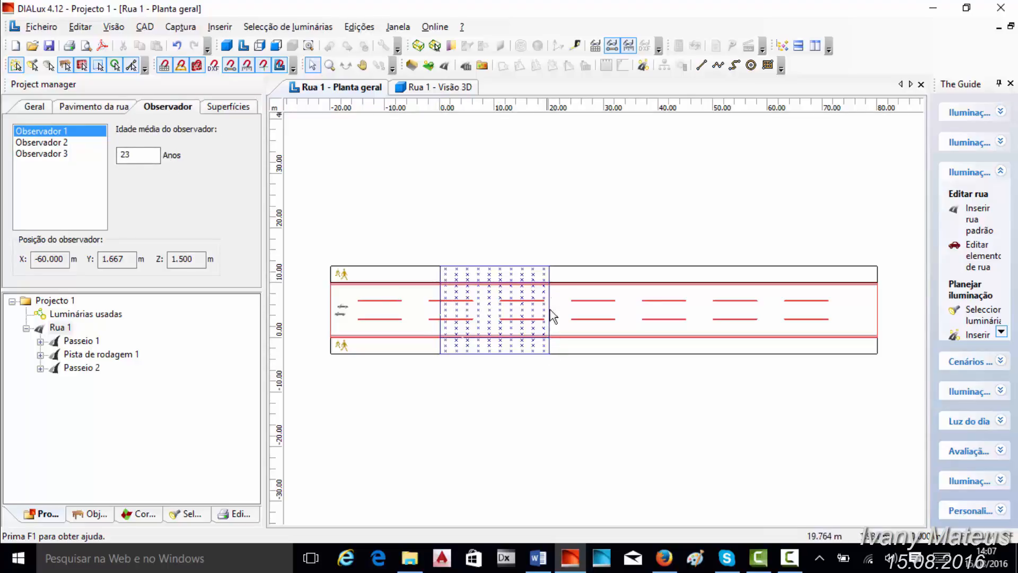
click(233, 109)
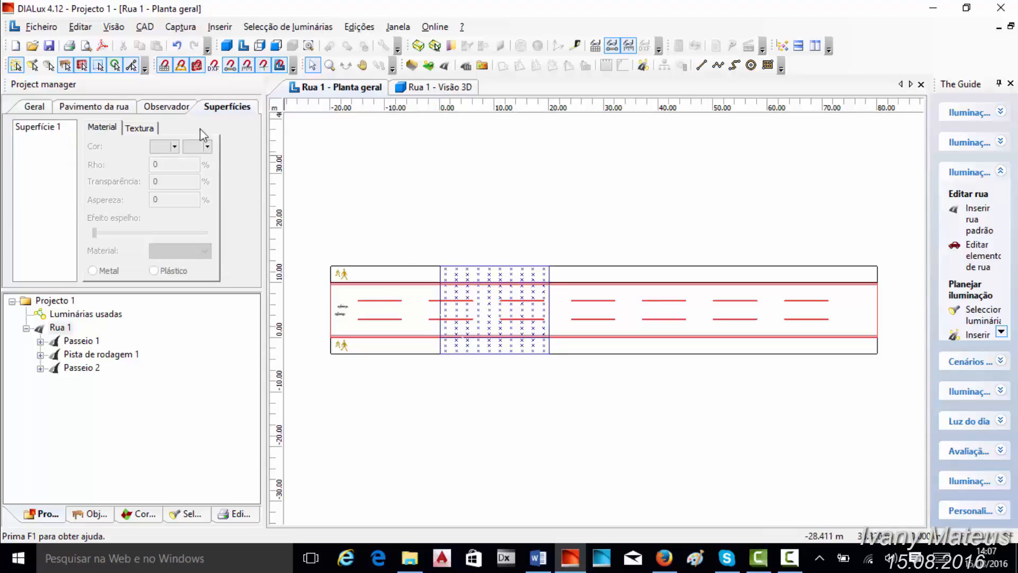
click(42, 127)
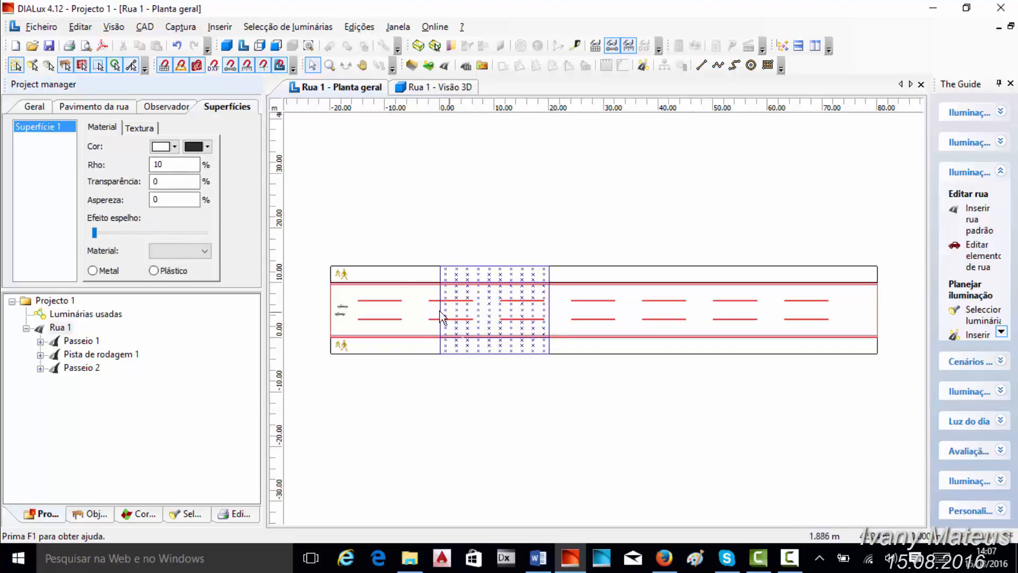
click(417, 90)
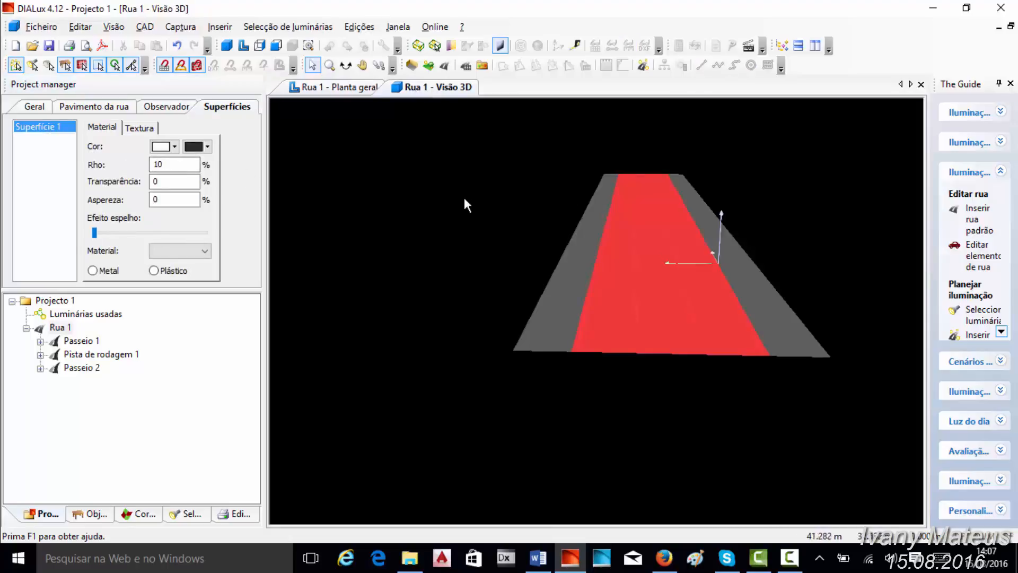
click(474, 207)
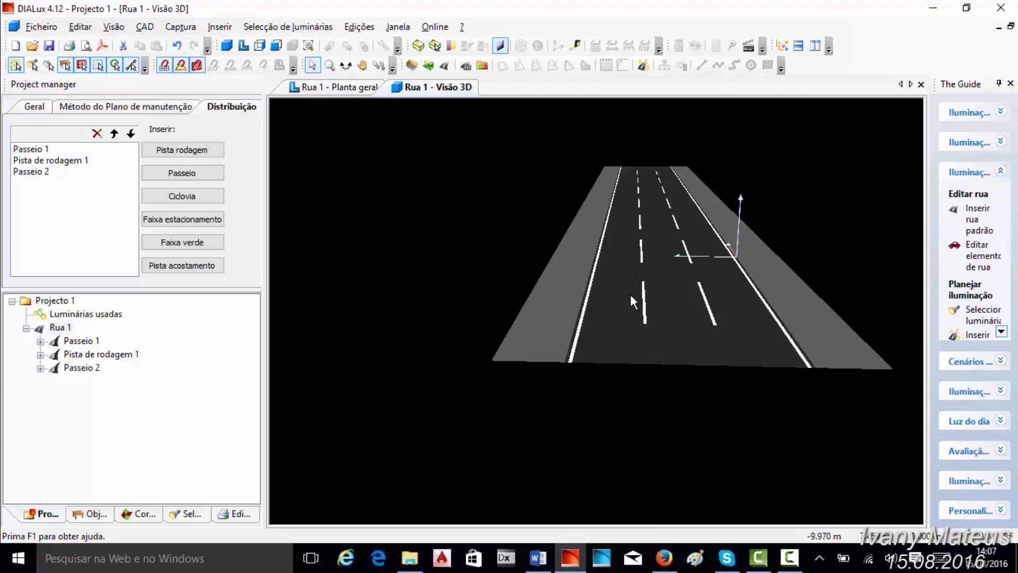
- Set the Rho of Superfície 1 on Pista de rodagem 1 to 2%
click(89, 355)
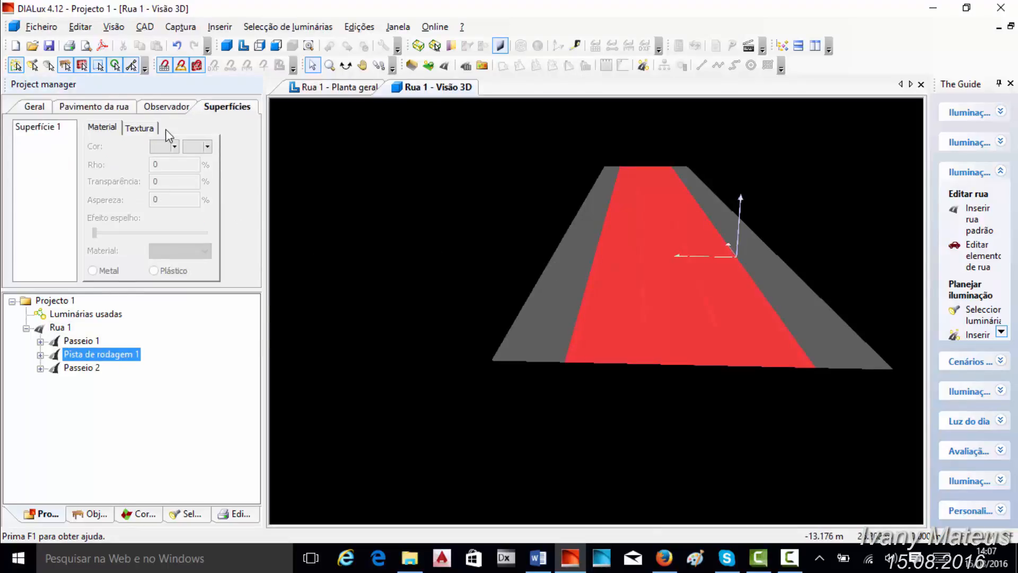
click(56, 127)
click(208, 147)
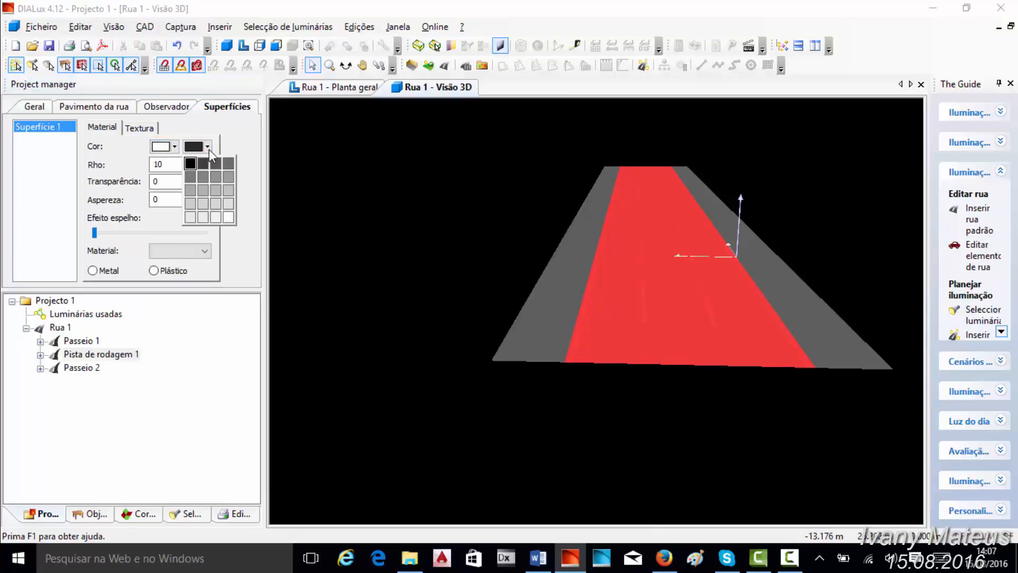
click(164, 166)
double_click(168, 164)
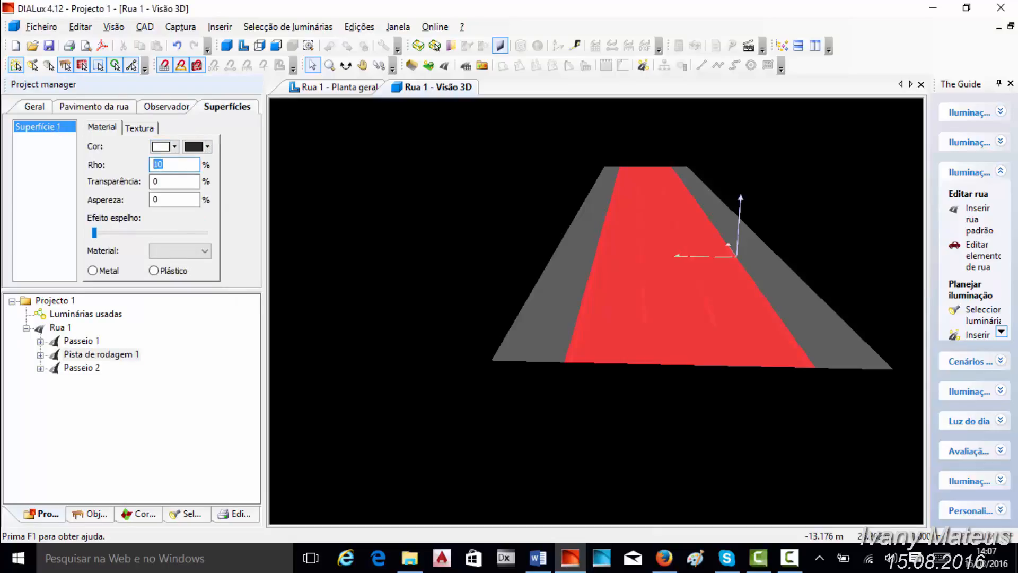
text(2)
click(521, 237)
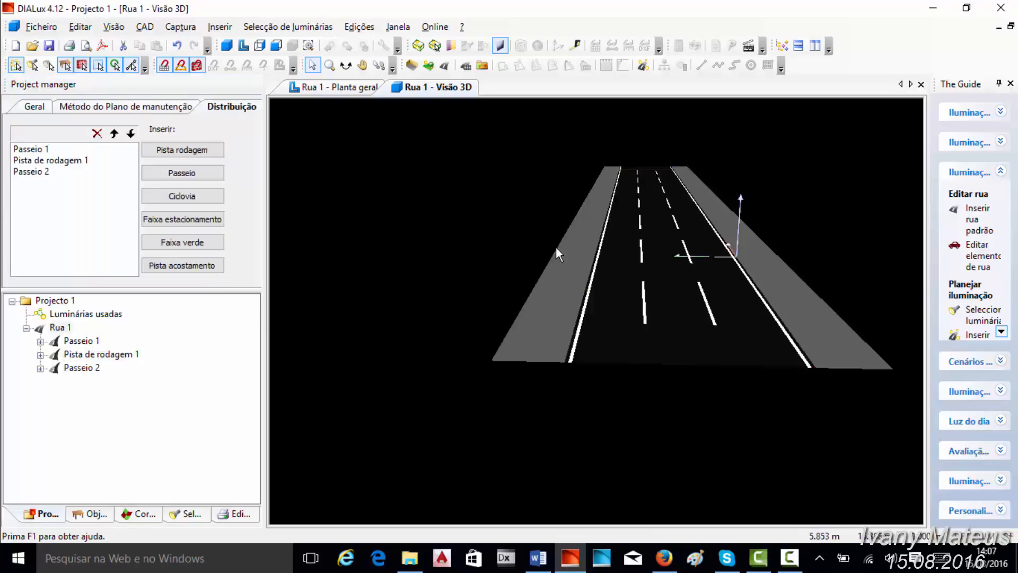
- Set the Rho of Superfície 1 on Pista de rodagem 1 to 15%
click(622, 316)
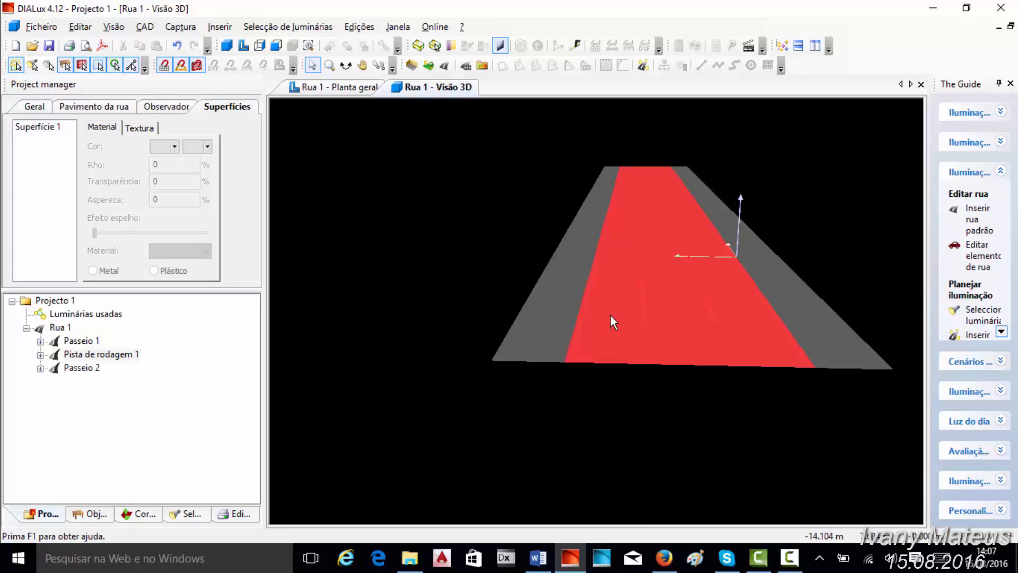
click(50, 127)
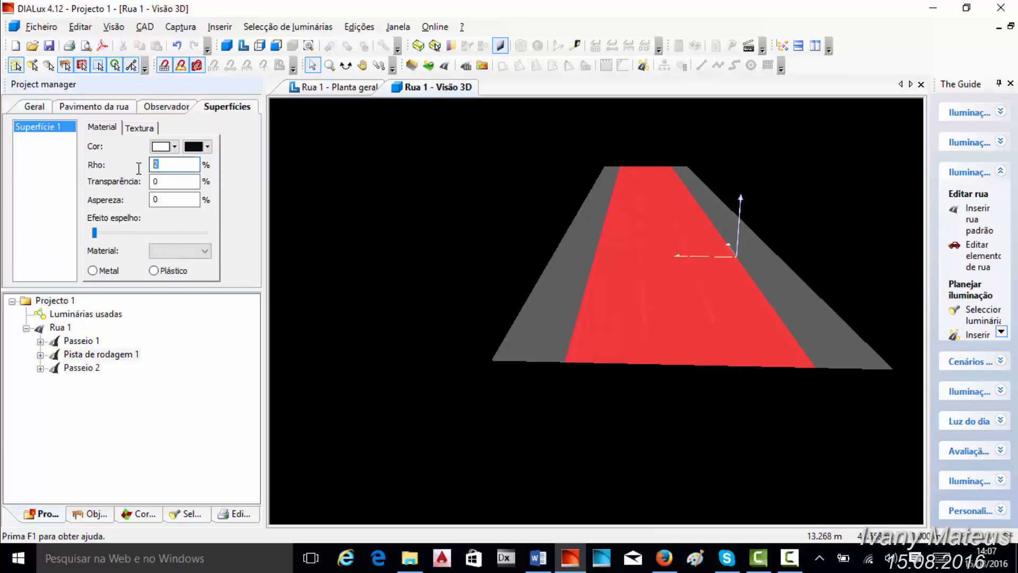
text(15)
click(411, 224)
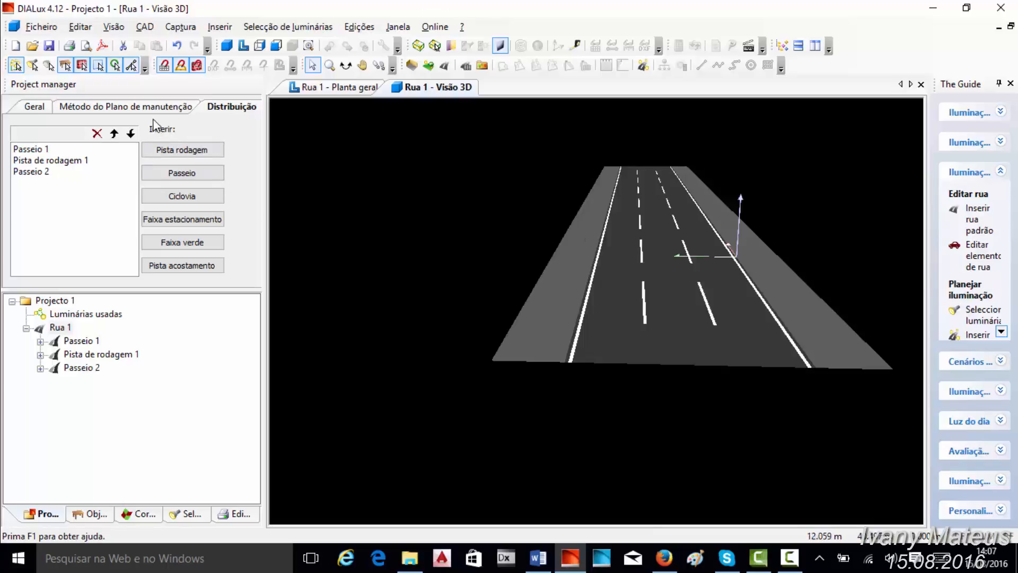
- Insert a cycle lane (Ciclovia), parking lane (Faixa estacionamento), green strip (Faixa verde) and shoulder (Pista acostamento) into the profile of Rua 1
click(26, 329)
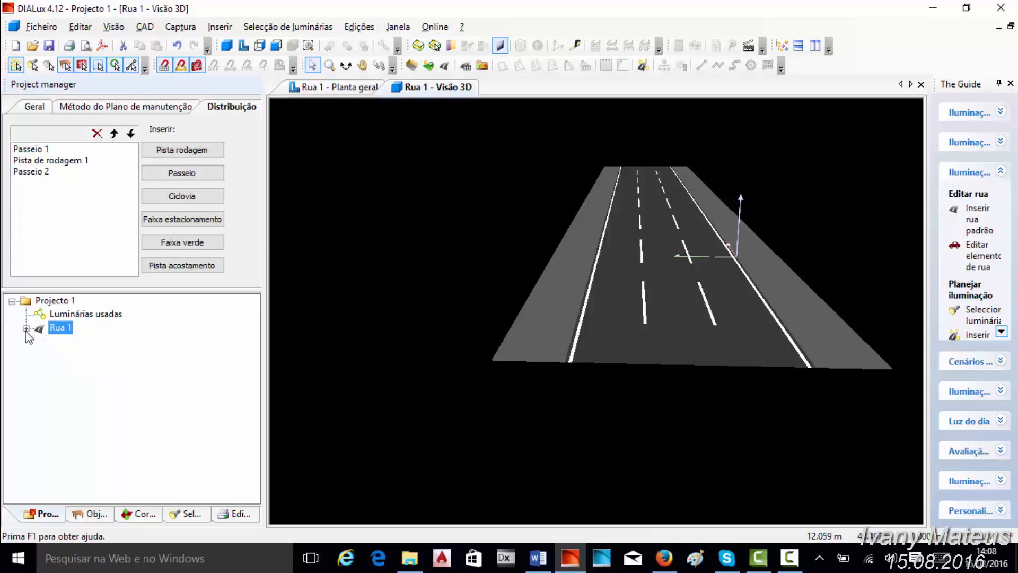
click(26, 329)
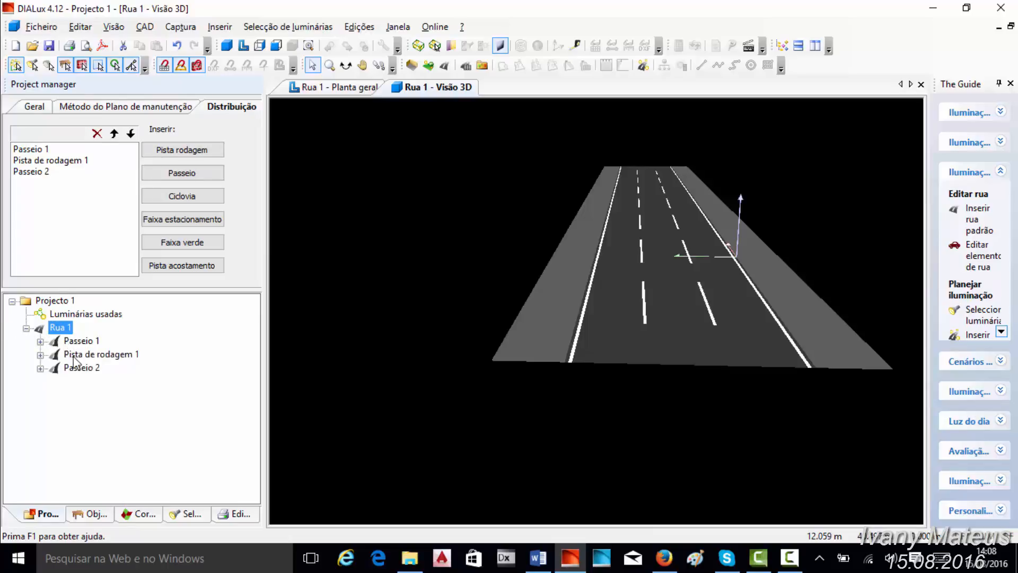
click(36, 108)
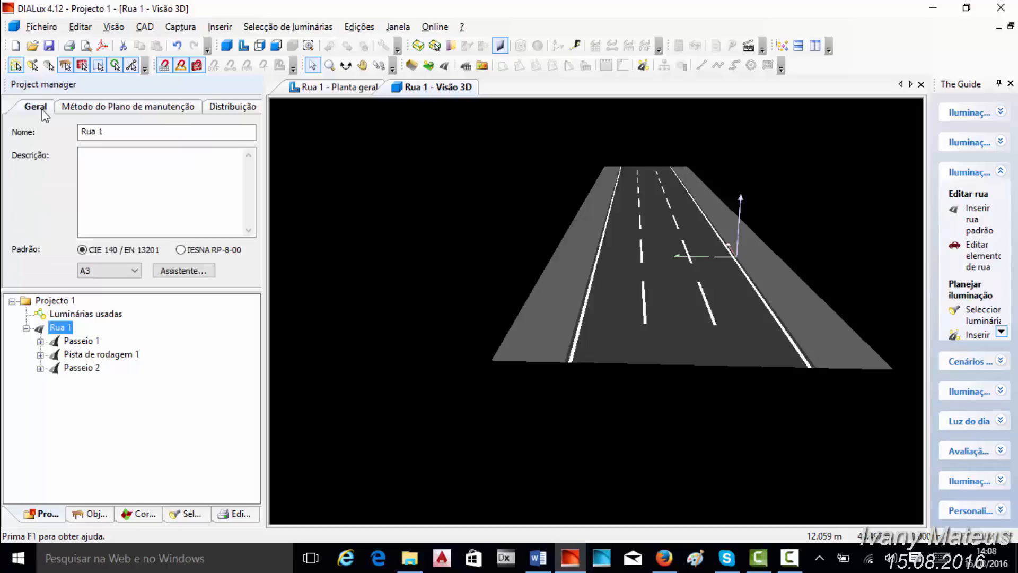
click(130, 108)
click(226, 109)
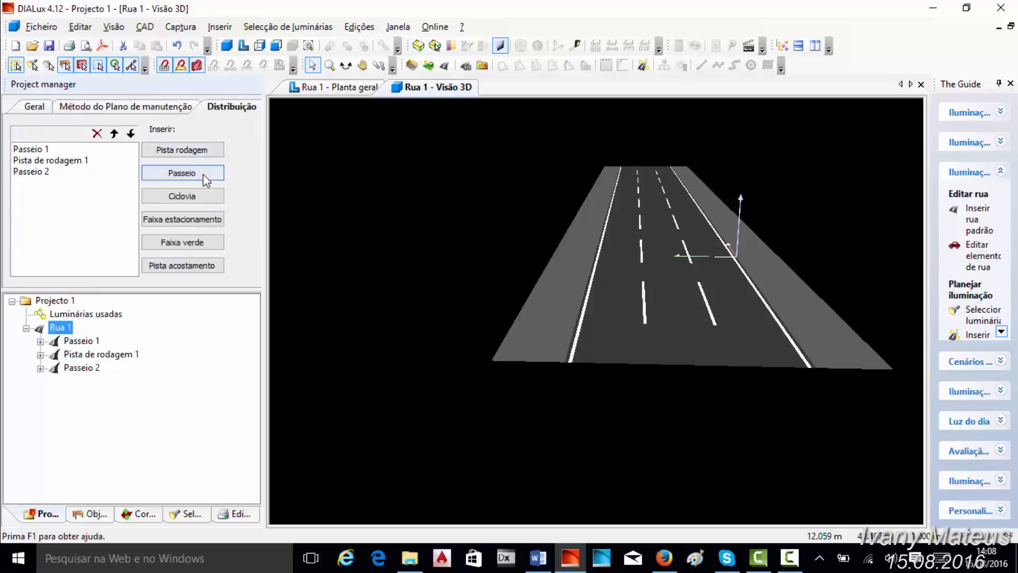
click(194, 199)
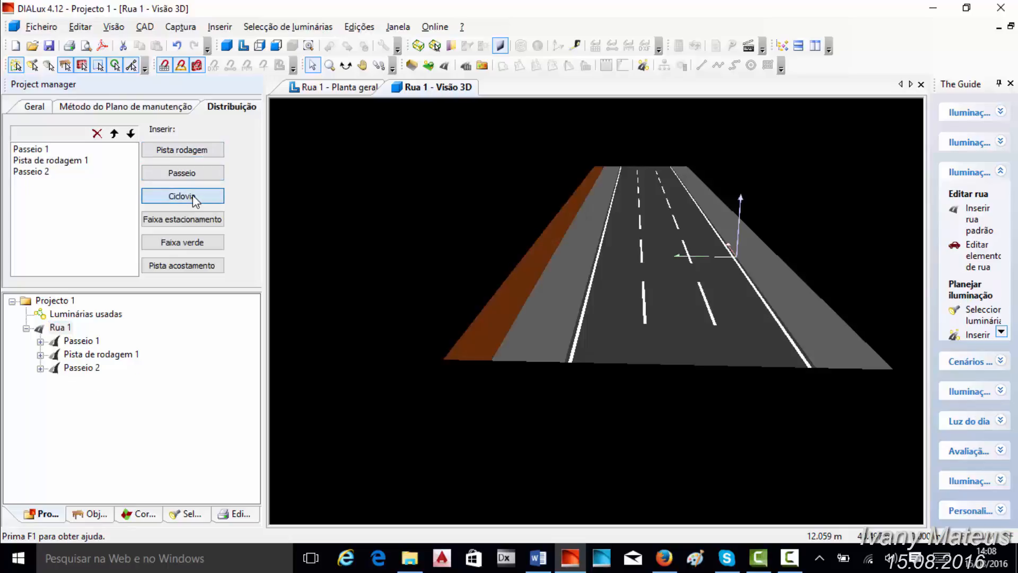
click(198, 221)
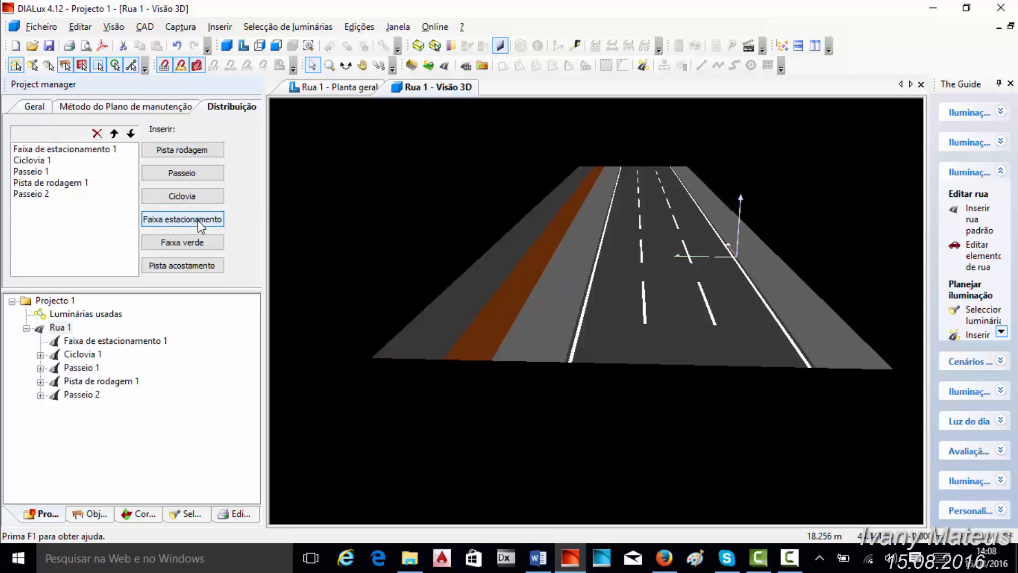
click(189, 243)
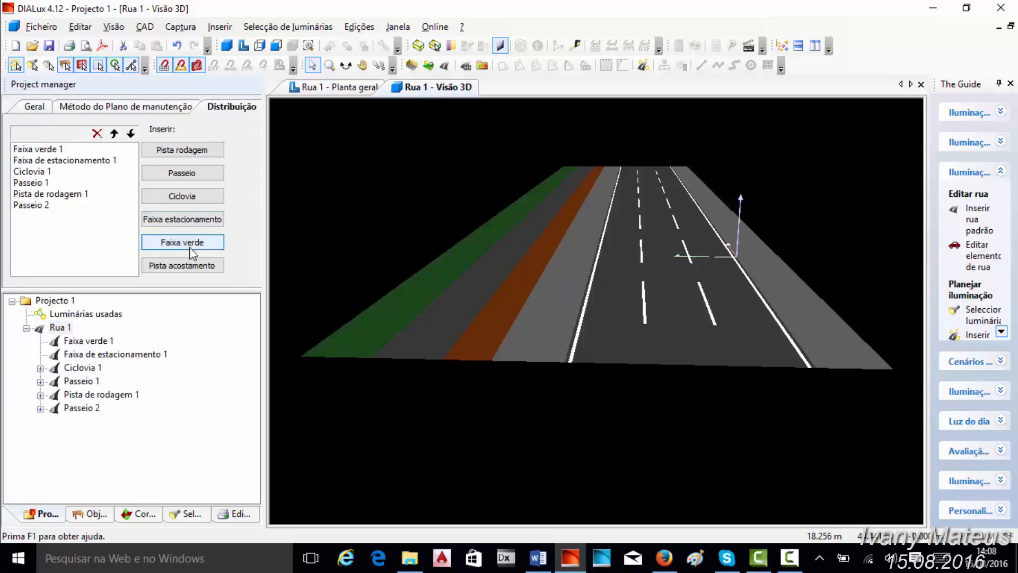
click(182, 267)
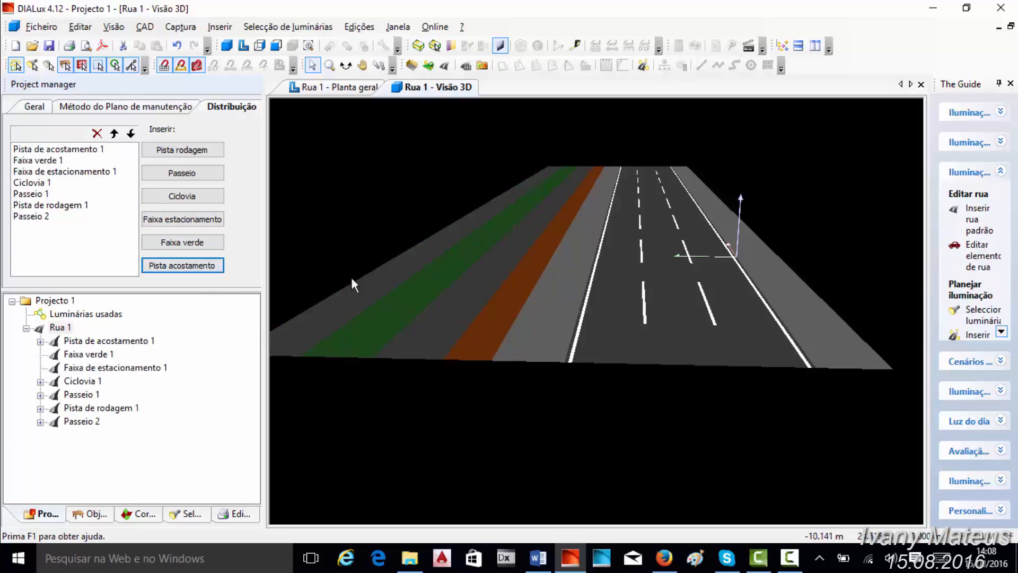
scroll(411, 266, down, 1)
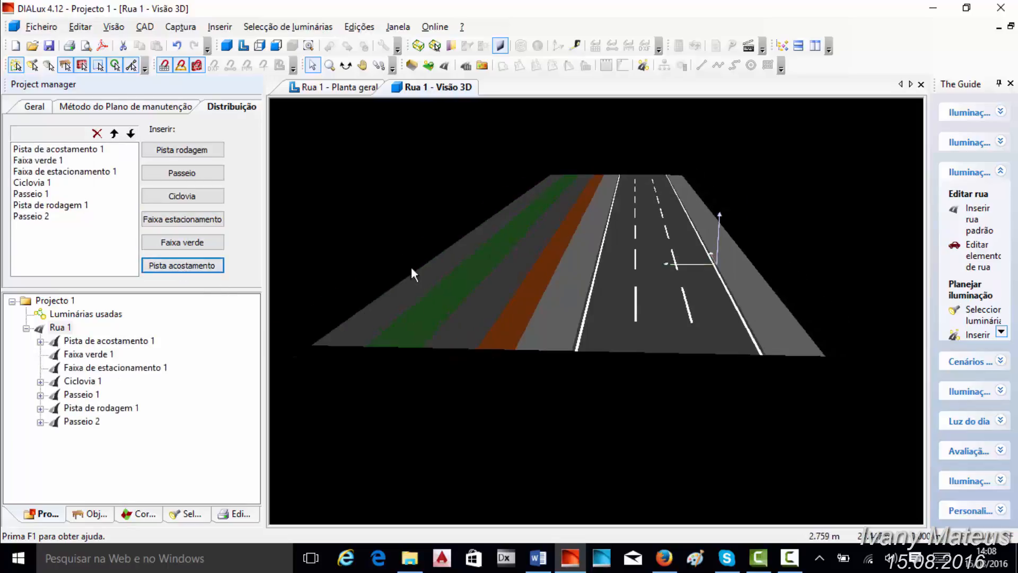
- Move Passeio 1 below Pista de rodagem 1 in the road profile order and move it back up
click(75, 171)
click(35, 194)
click(131, 133)
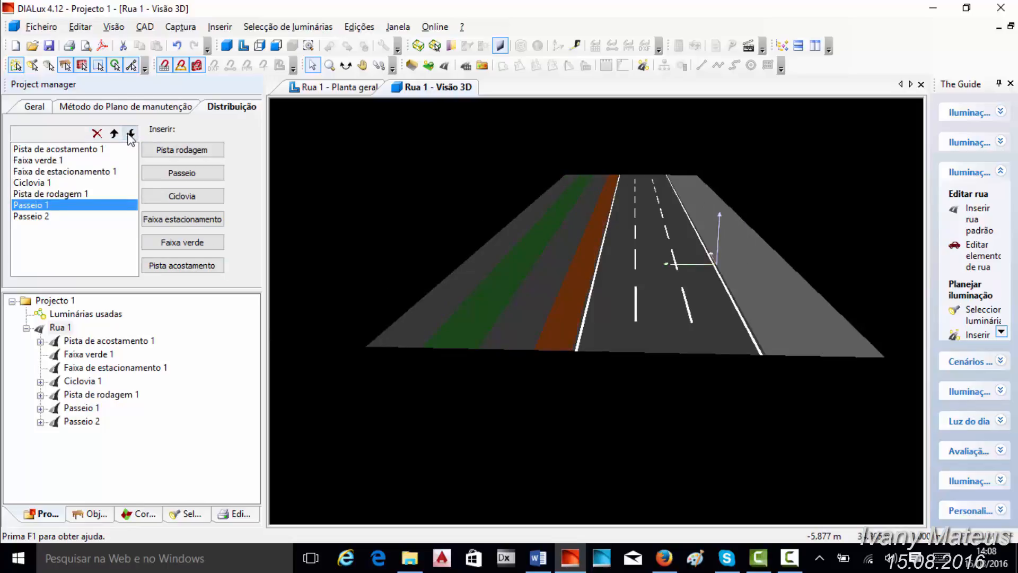
click(115, 133)
click(115, 133)
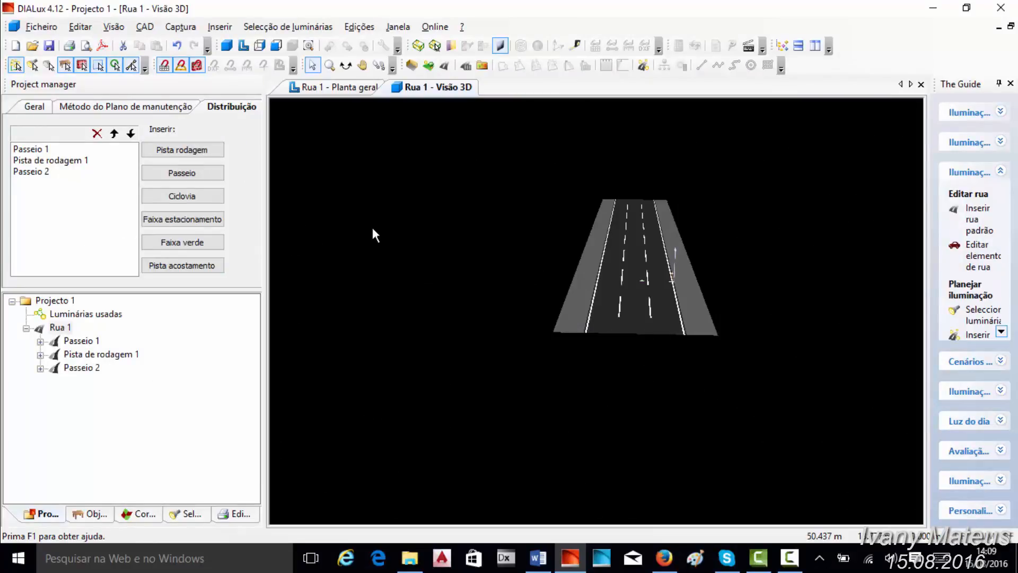
- Start a street luminaire arrangement for Rua 1 with the HDA01100ST120X45 LED HDA 01 100W street luminaire
click(643, 66)
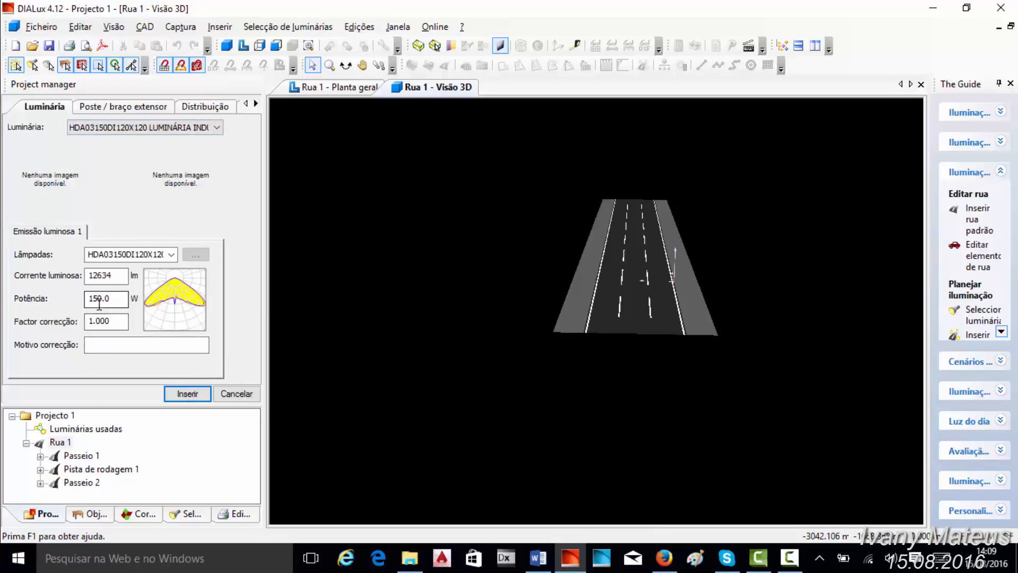
click(168, 128)
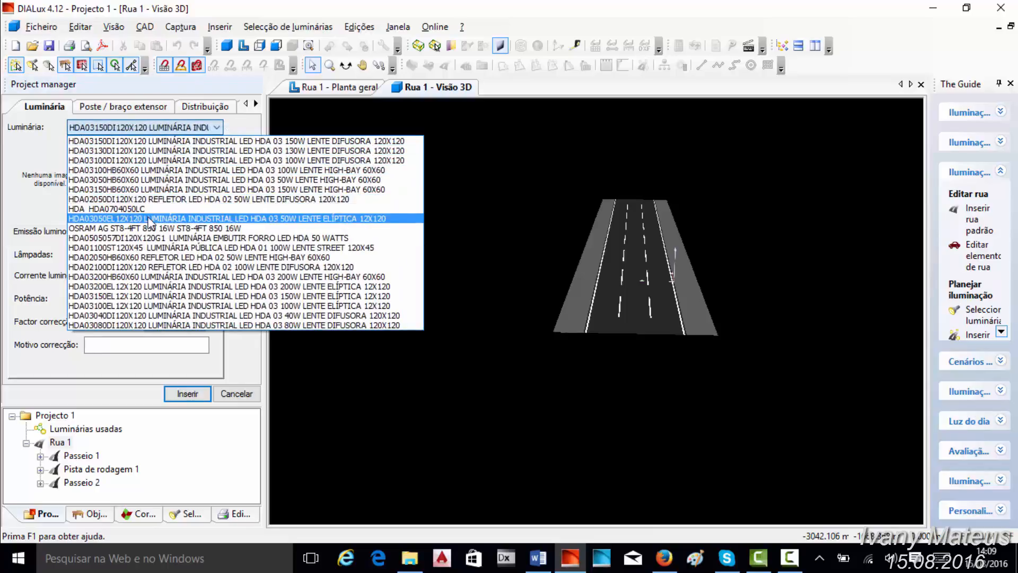
click(140, 247)
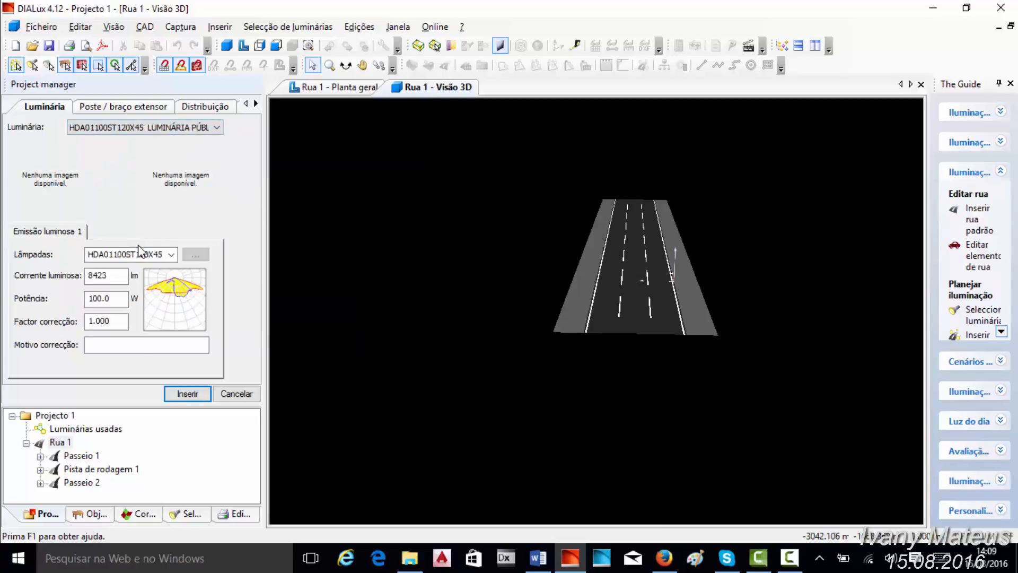
- Review the arrangement's extension arm length and inclination, light point height, luminaires per pole and pole spacing
click(117, 108)
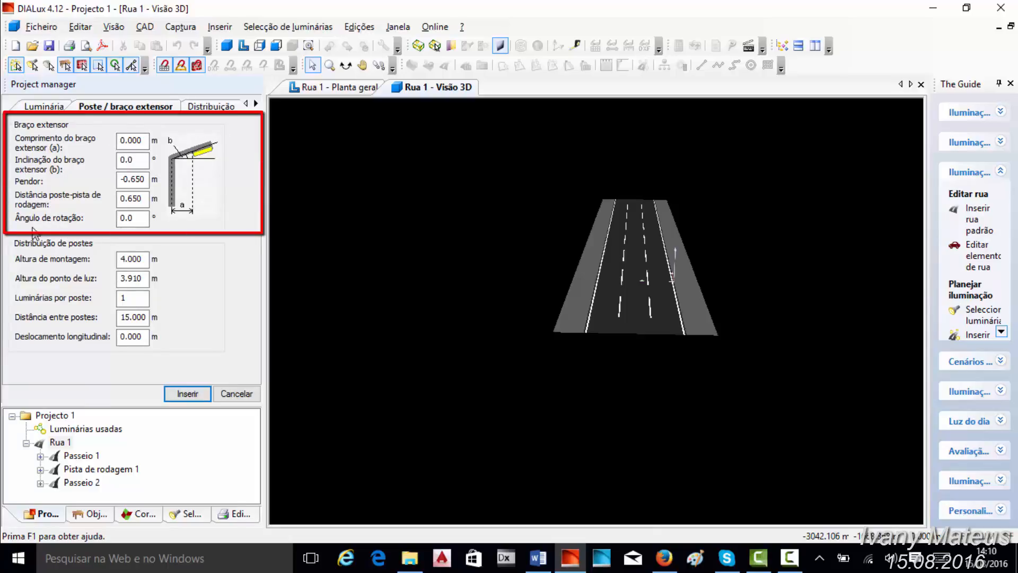
click(124, 141)
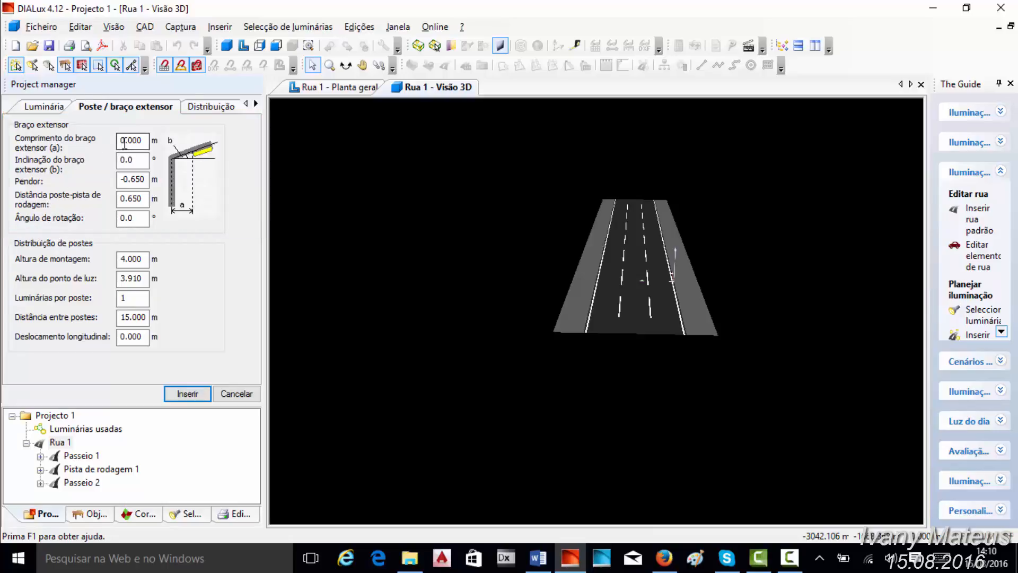
click(123, 160)
click(142, 282)
click(128, 299)
click(123, 321)
- Compare the pole distribution types in their sketches and set the type to Nos dois lados intercalado
click(194, 109)
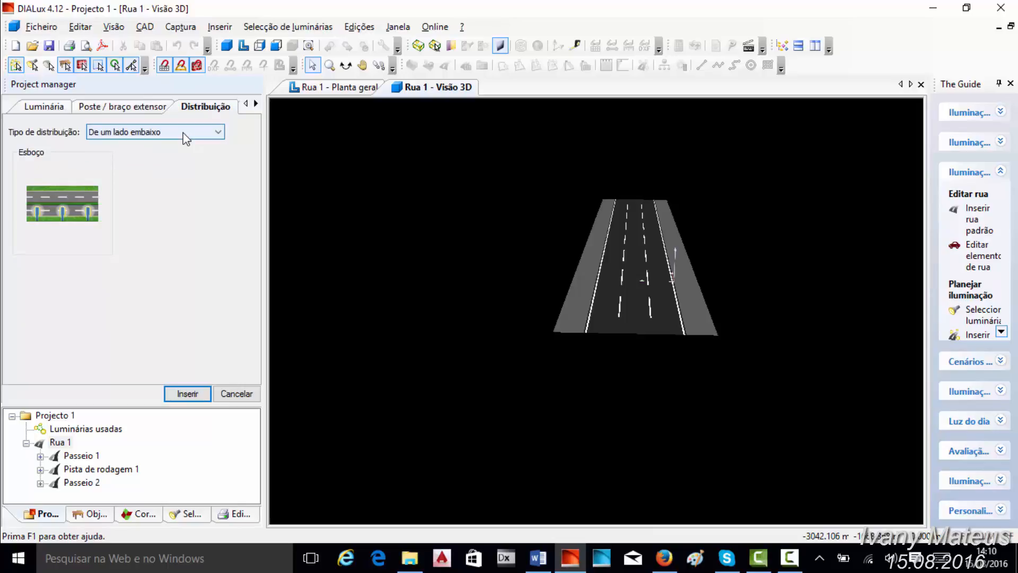
click(218, 133)
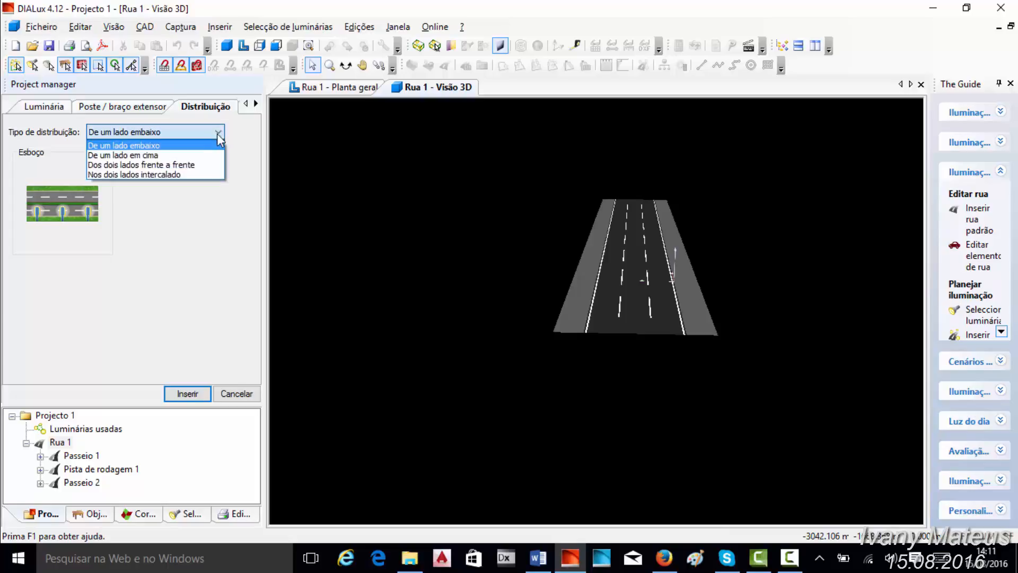
click(159, 154)
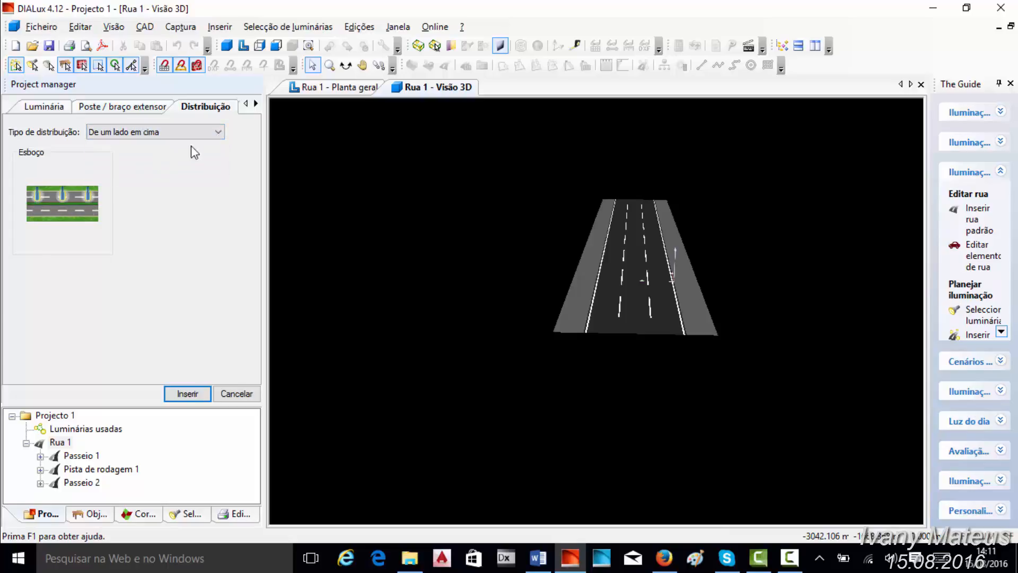
click(187, 132)
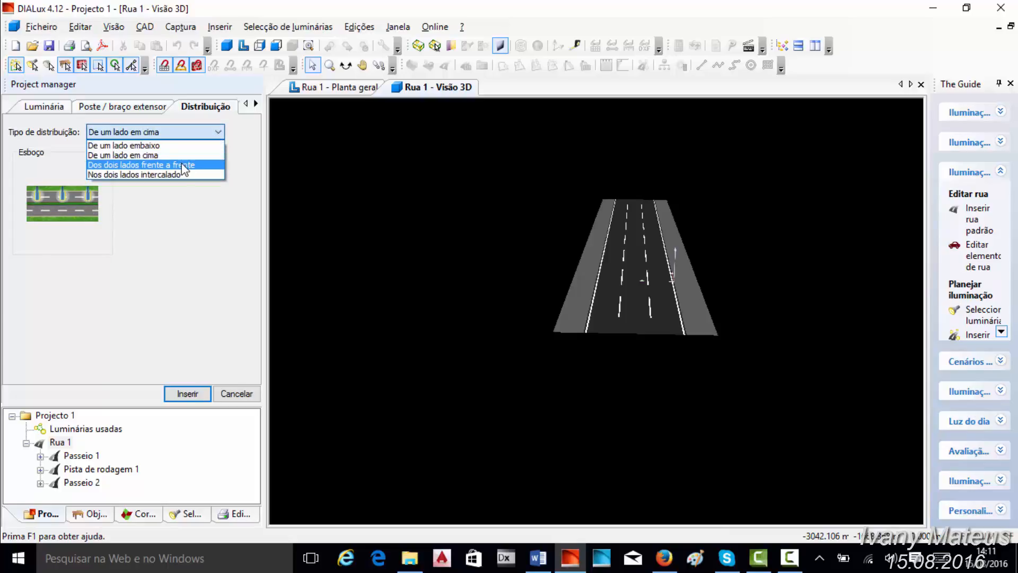
click(182, 165)
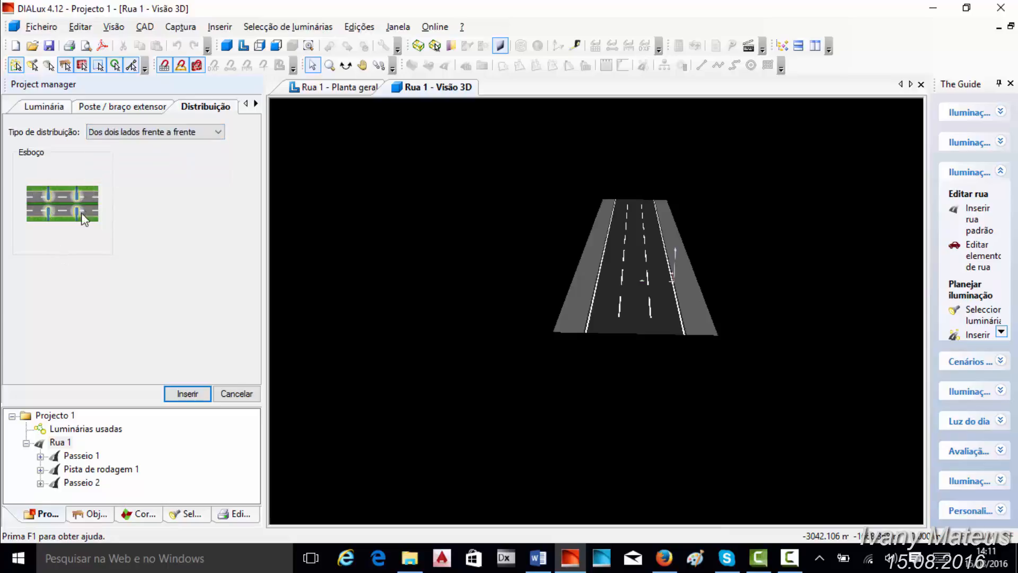
click(181, 132)
click(173, 175)
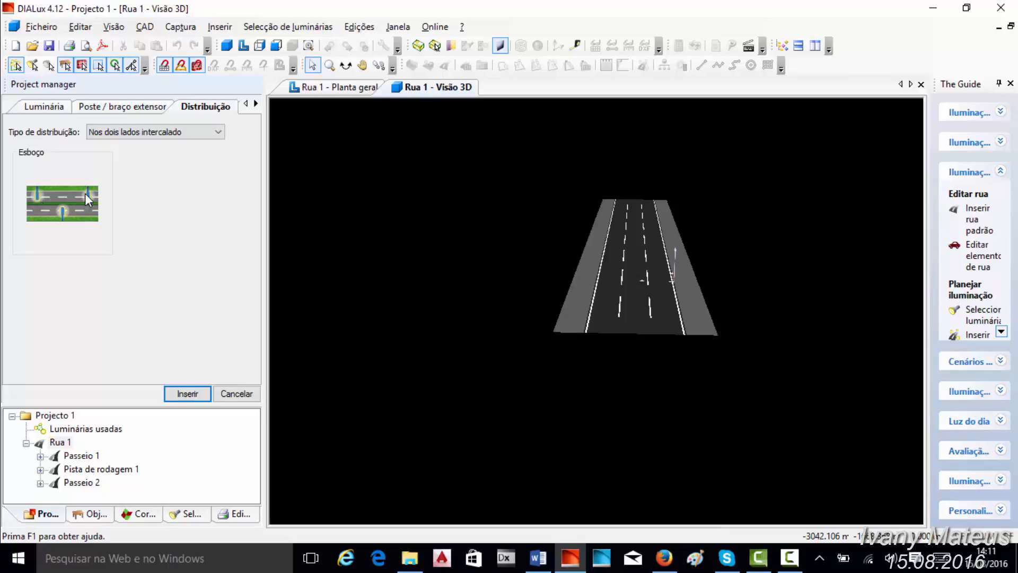
- Check the arrangement's selected luminaire and set the extension arm length to 2.500 m
click(46, 106)
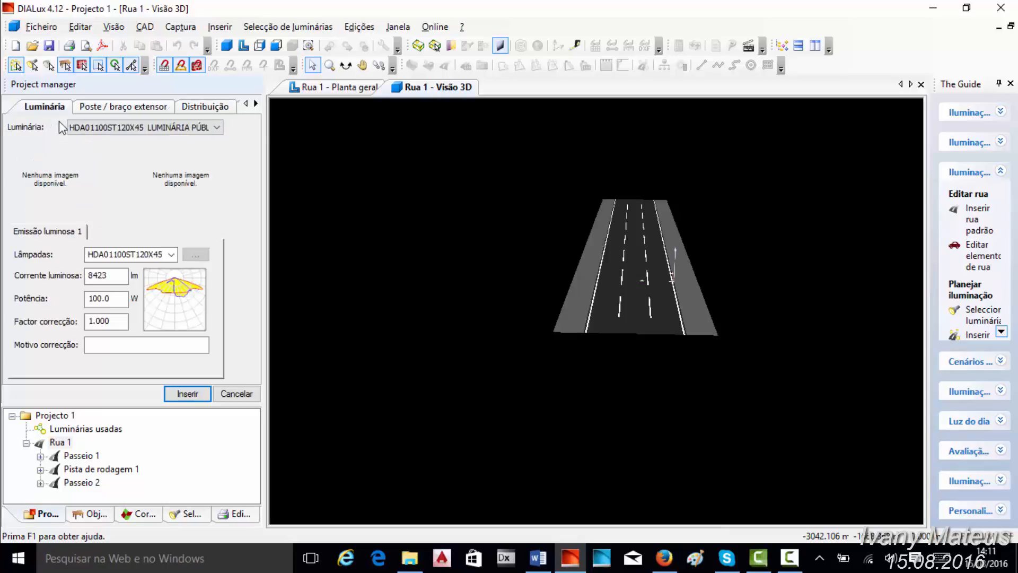
click(110, 129)
click(129, 218)
click(132, 105)
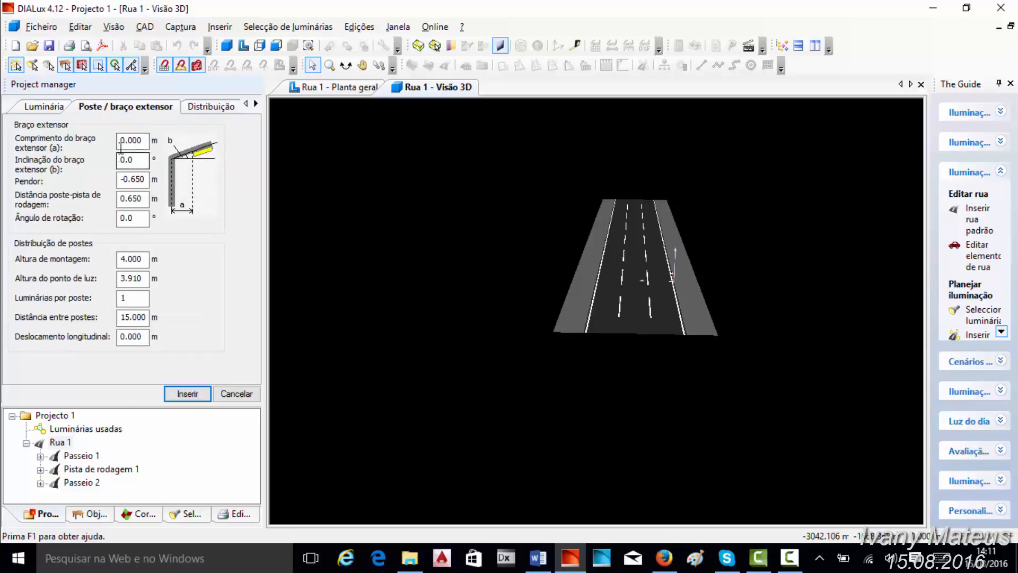
double_click(121, 141)
drag(128, 142, 248, 144)
text(500)
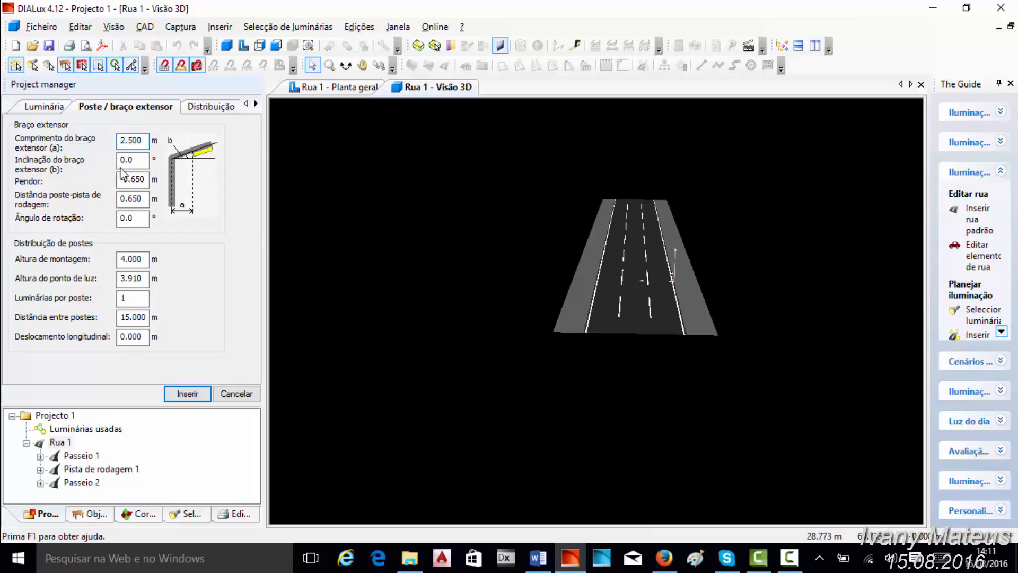
- Set the pole-to-roadway distance to 1.000 m and the mounting height to 7.000 m
drag(125, 163, 113, 164)
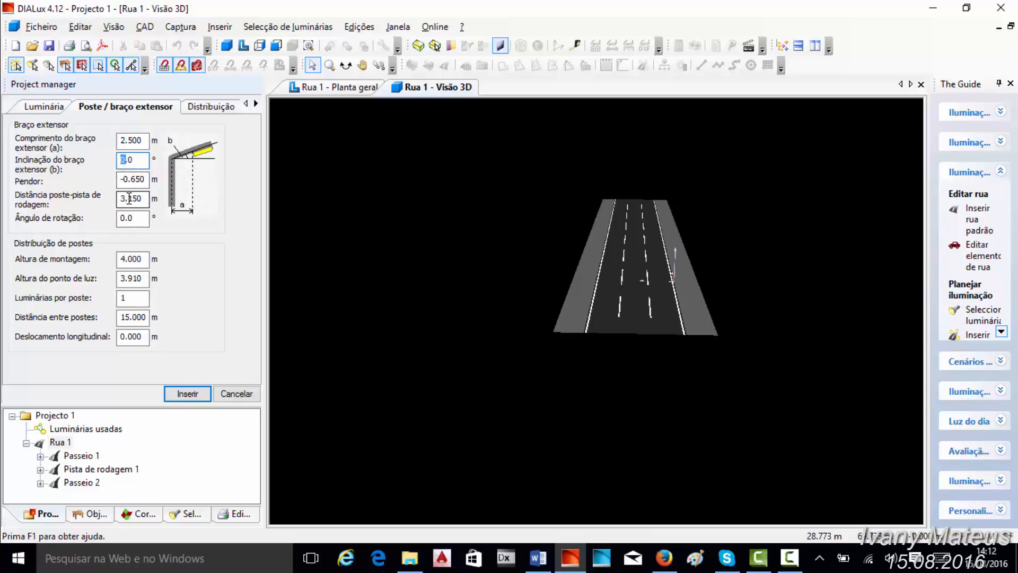
drag(123, 198, 188, 200)
drag(127, 259, 104, 260)
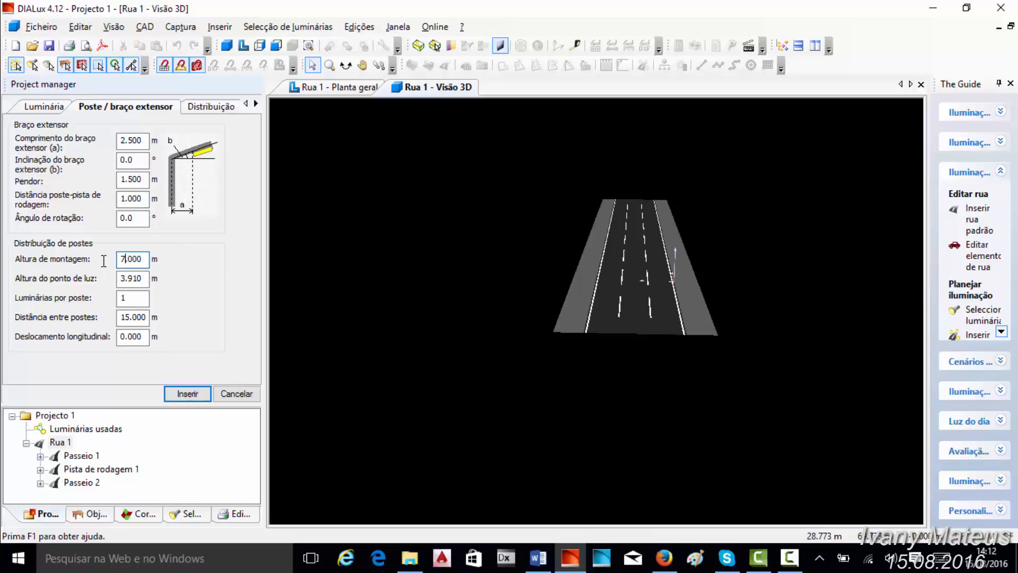
click(131, 298)
- Insert the street luminaire arrangement into Rua 1 and view the luminaires in 3D and in the floor plan
click(186, 394)
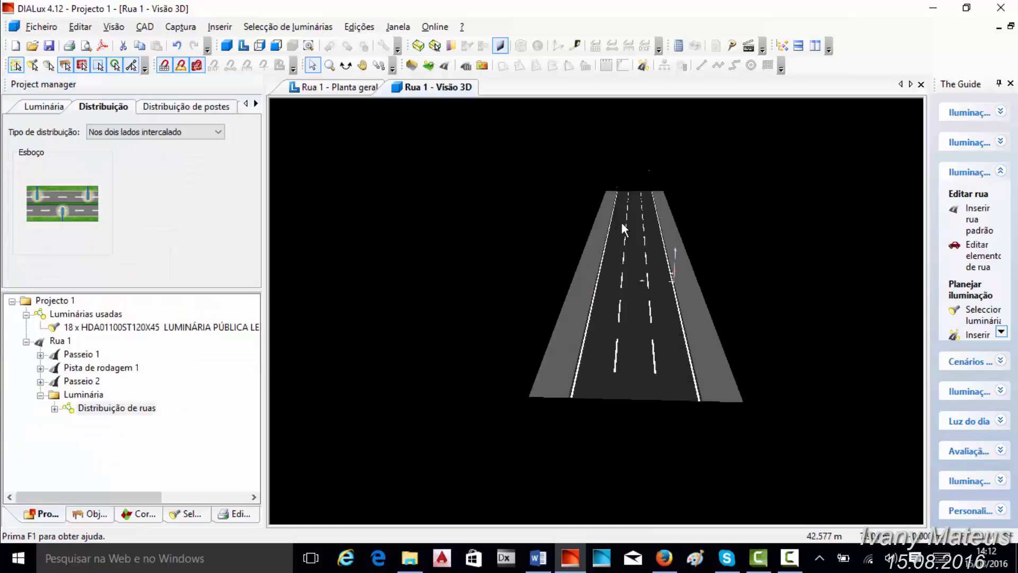
scroll(624, 219, up, 5)
scroll(625, 218, down, 5)
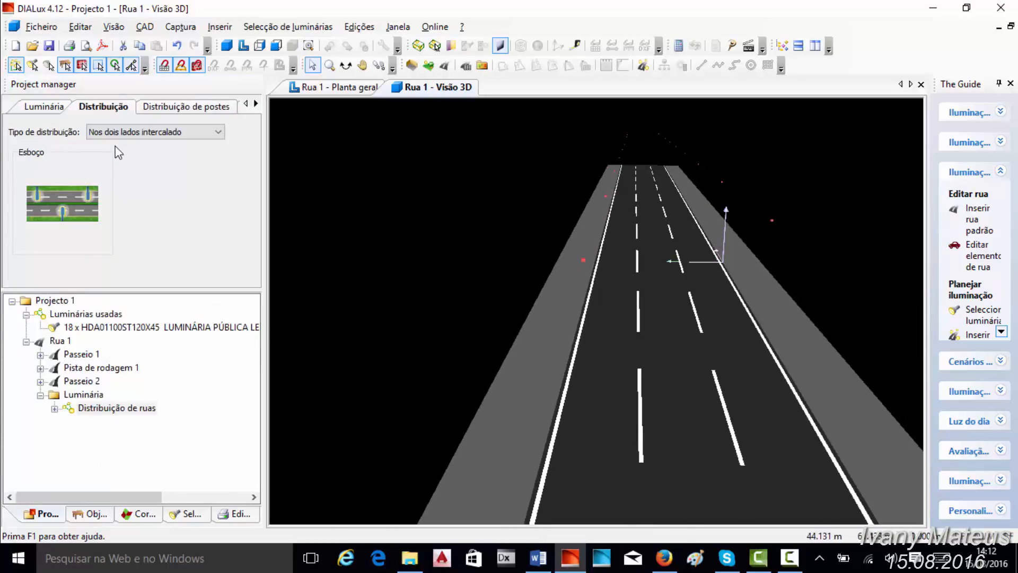
click(347, 89)
scroll(584, 289, up, 2)
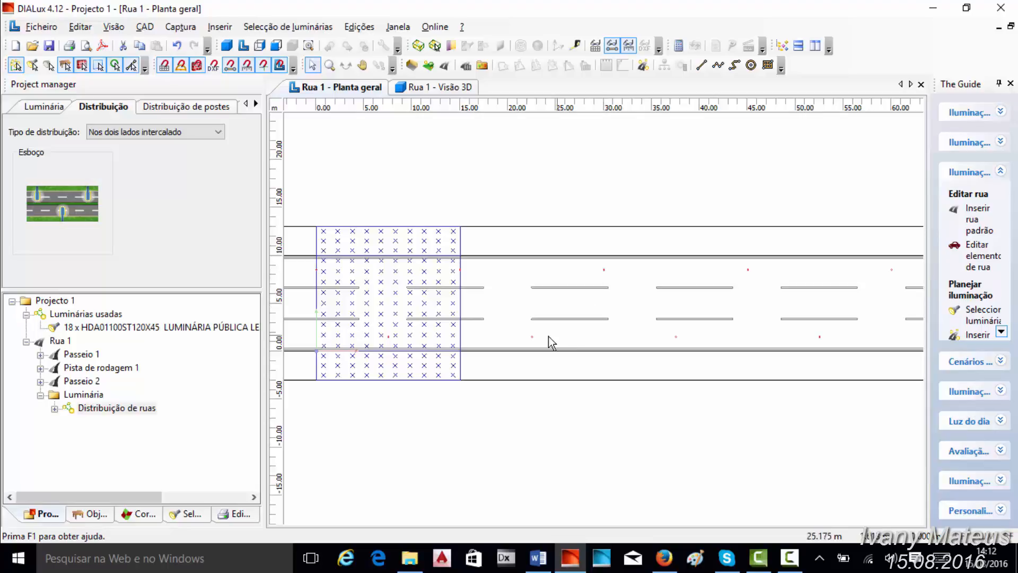
- Try the De um lado embaixo and Dos dois lados frente a frente distributions, and set the type to De um lado em cima
click(202, 137)
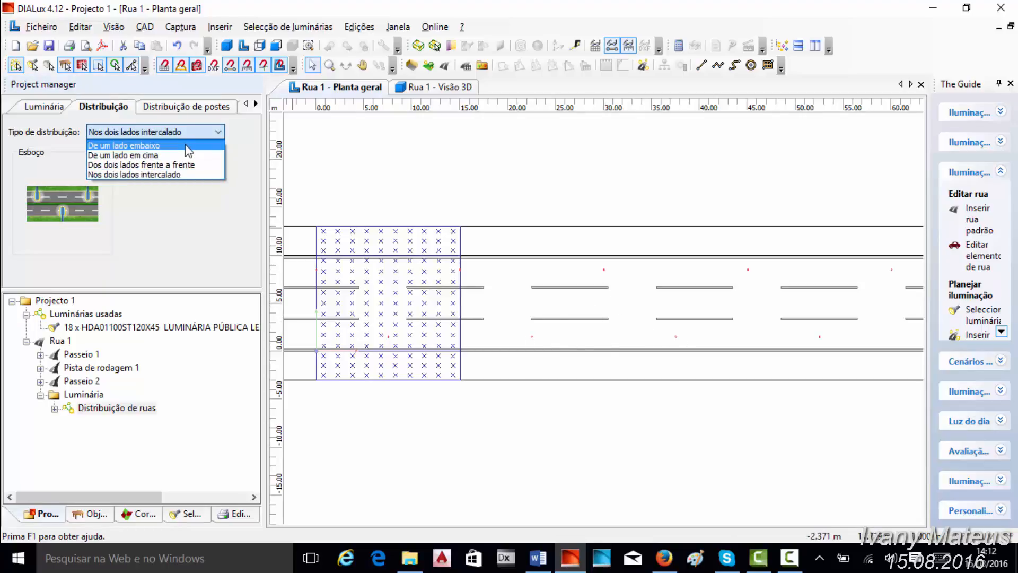
click(187, 146)
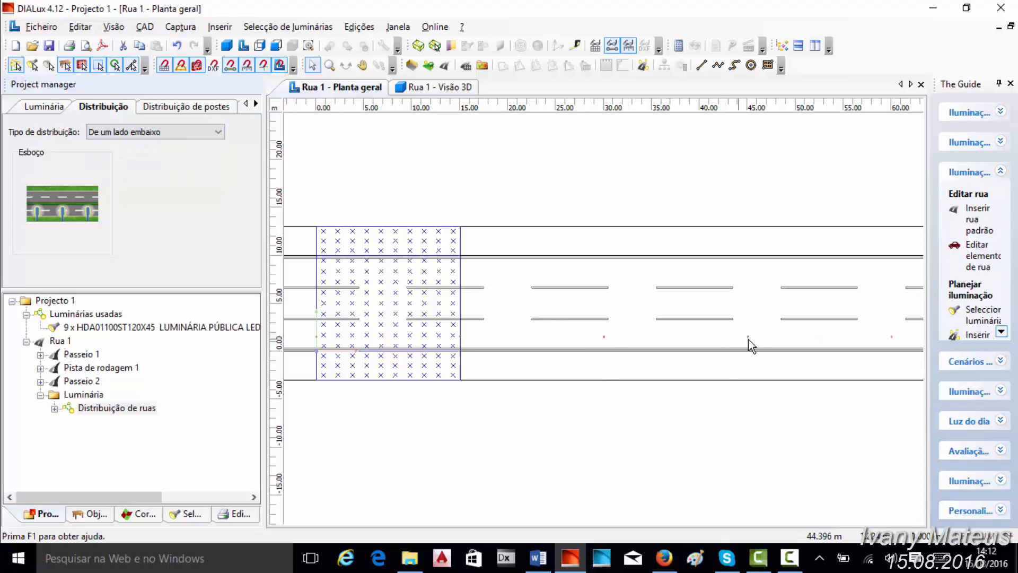
click(192, 134)
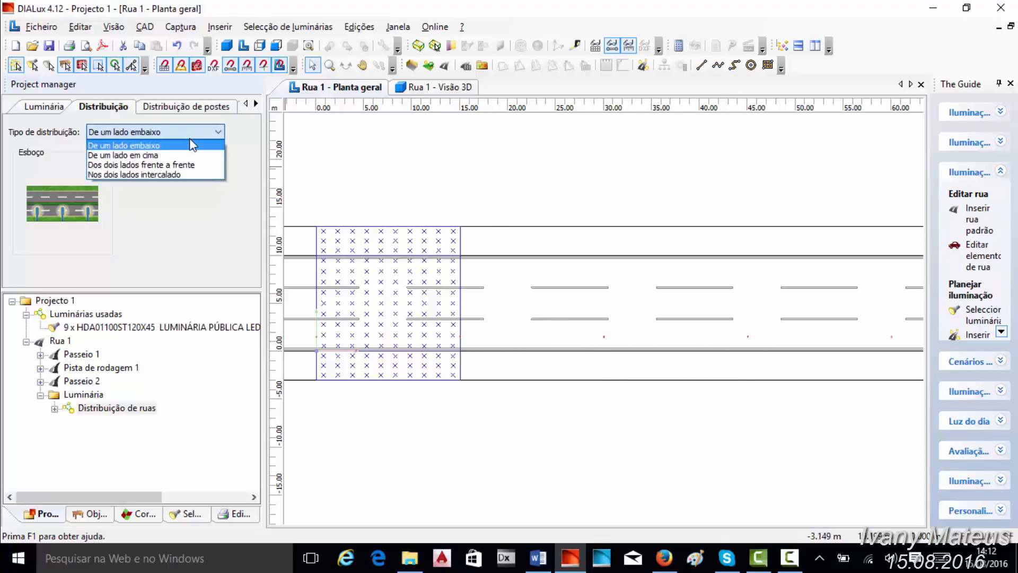
click(178, 169)
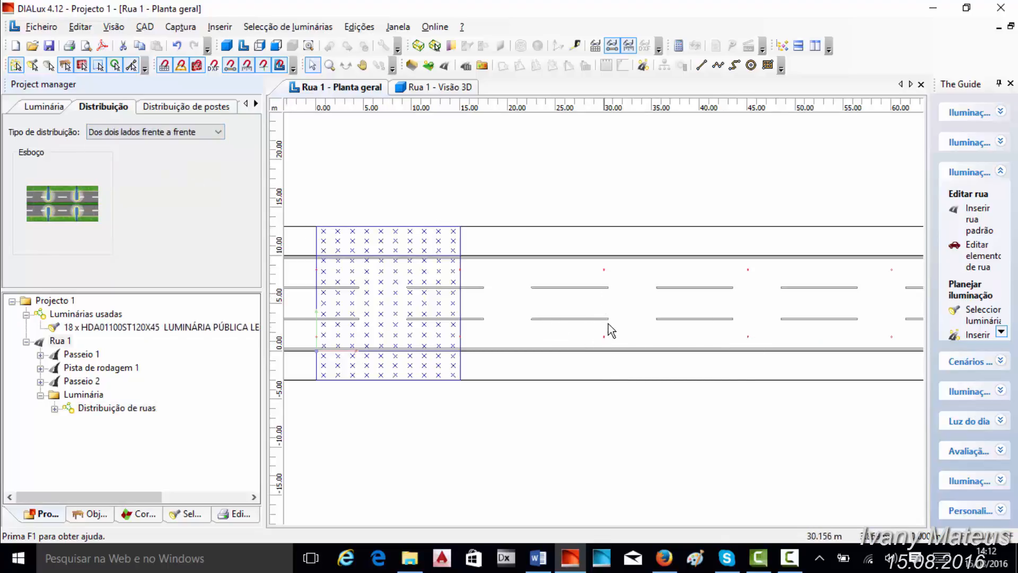
click(217, 132)
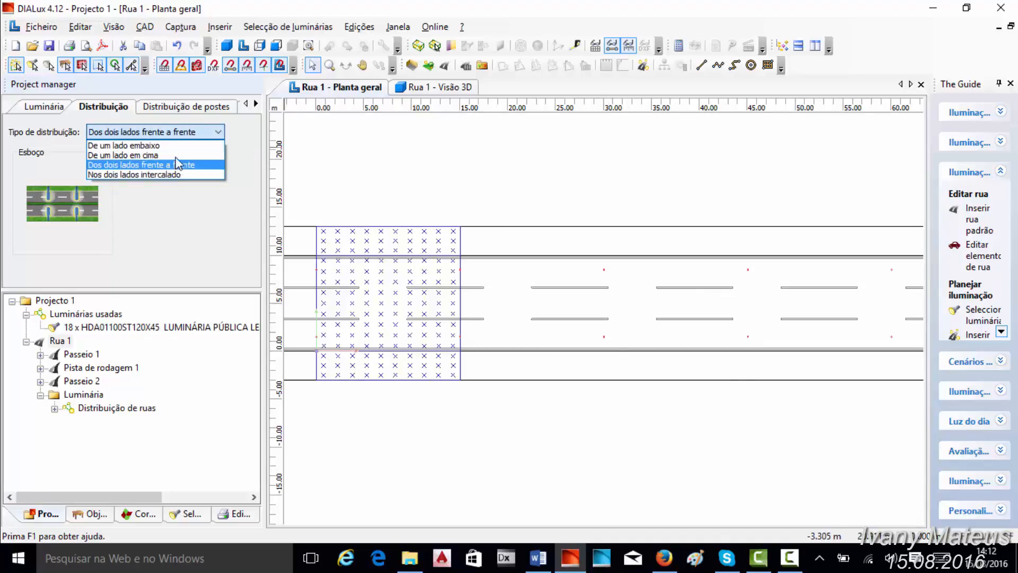
click(177, 159)
scroll(636, 285, down, 5)
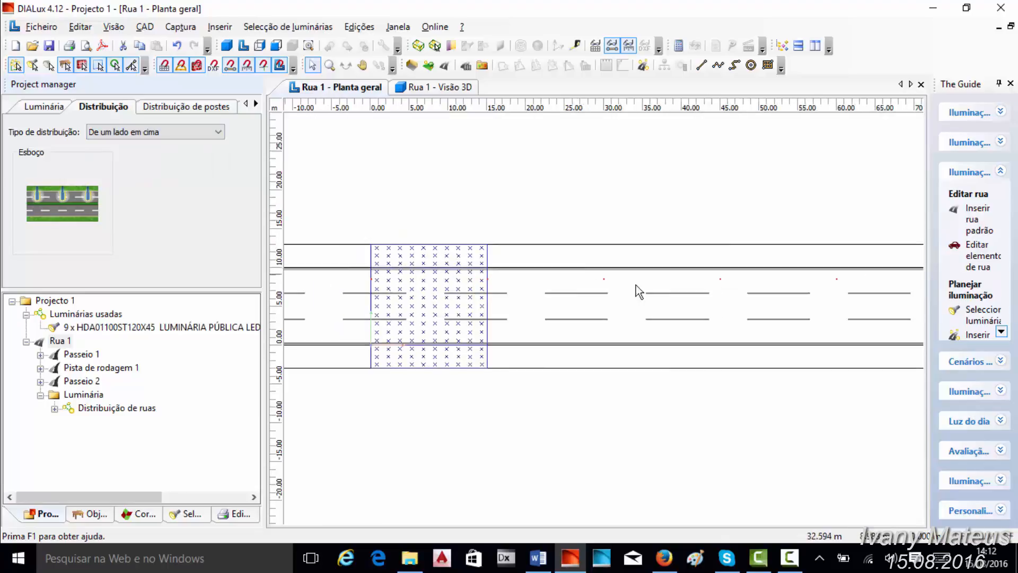
scroll(609, 308, up, 8)
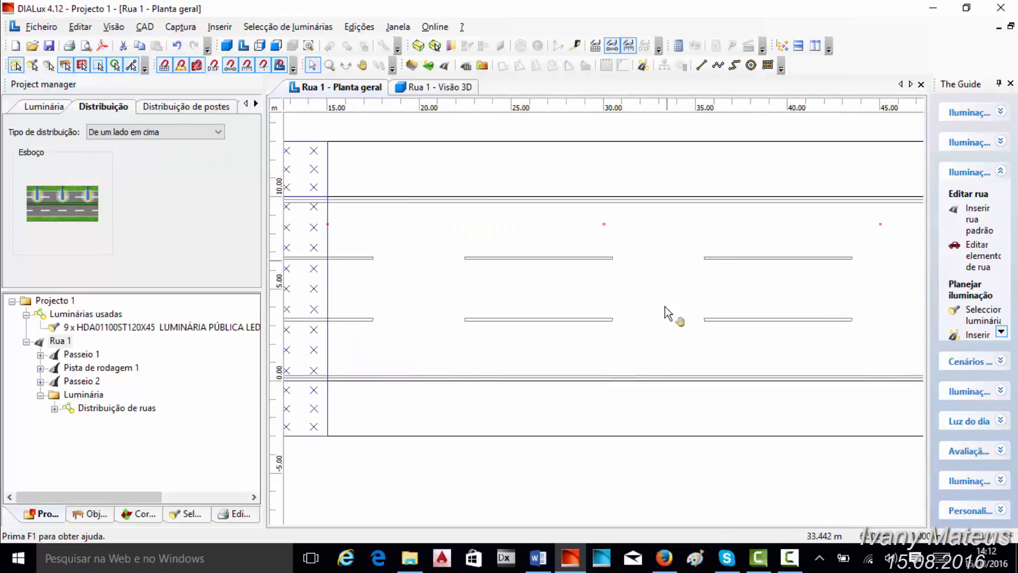
- Review the luminaire, pole distribution and extension arm settings of the Distribuição de ruas arrangement
click(144, 108)
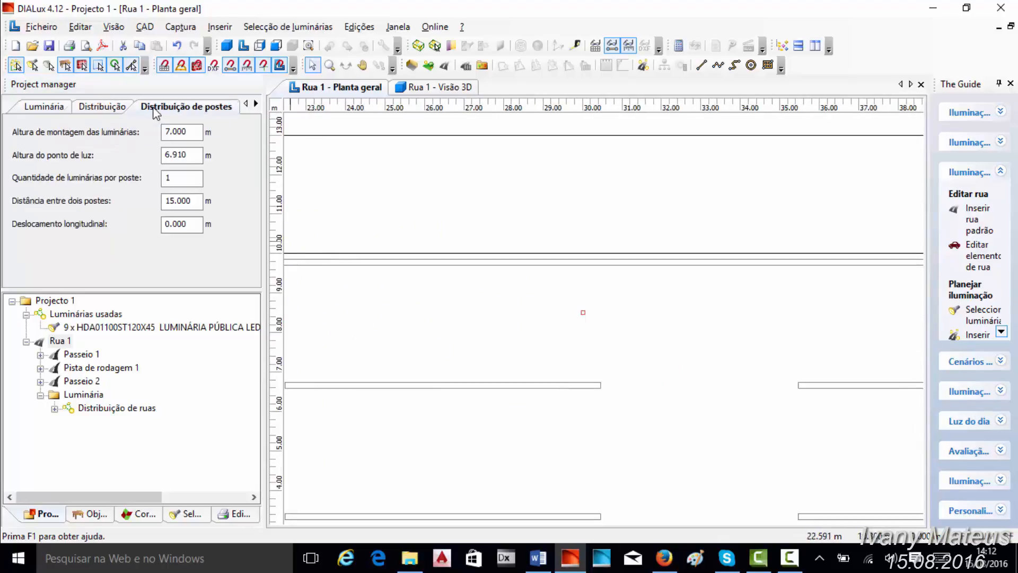
click(107, 408)
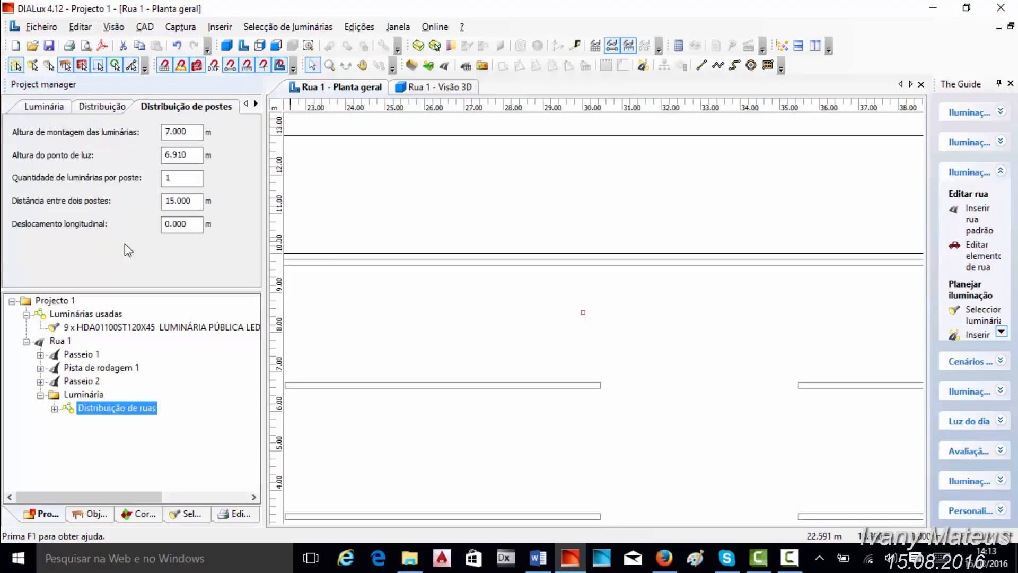
click(100, 108)
click(61, 109)
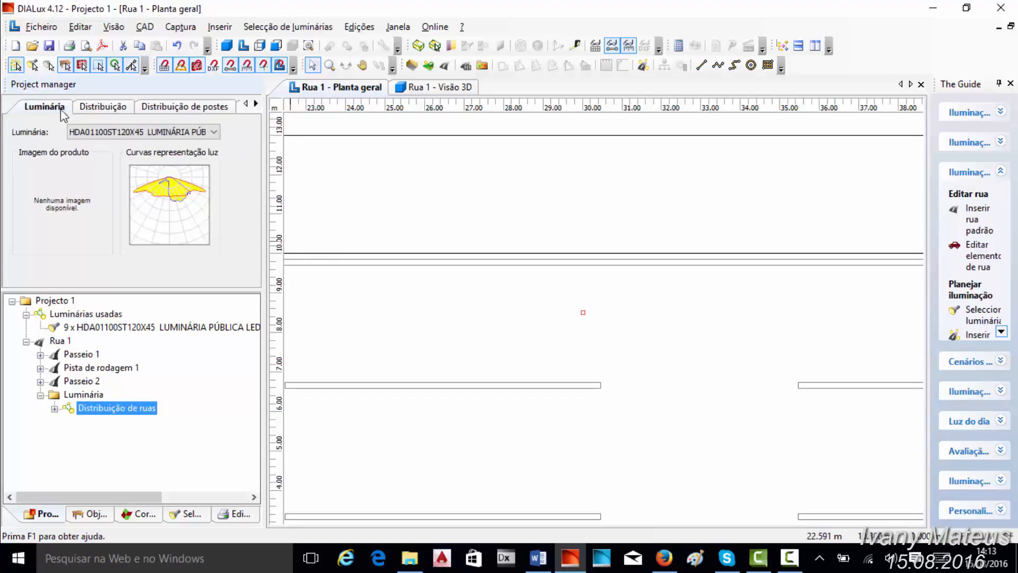
click(161, 113)
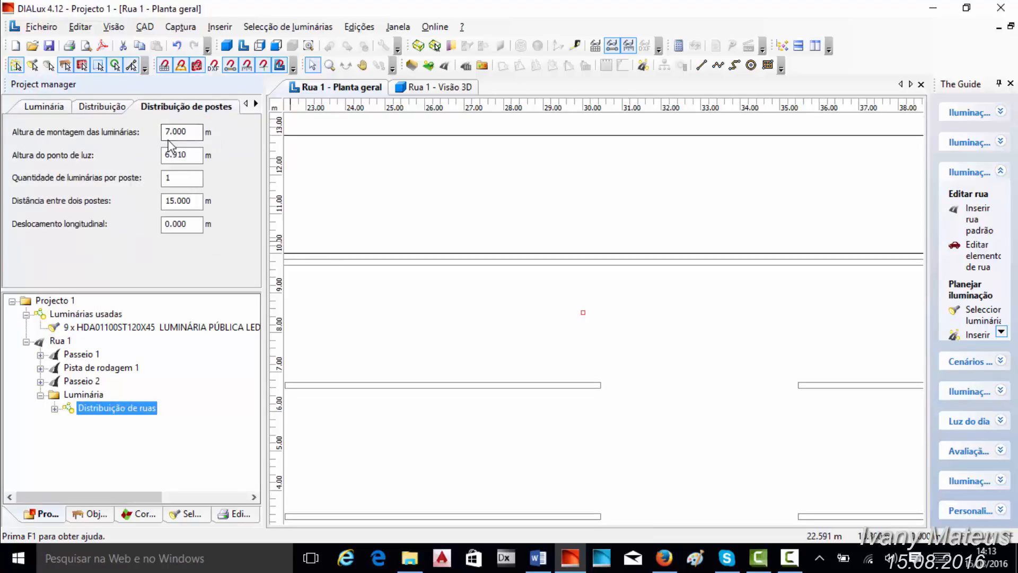
click(171, 156)
click(256, 103)
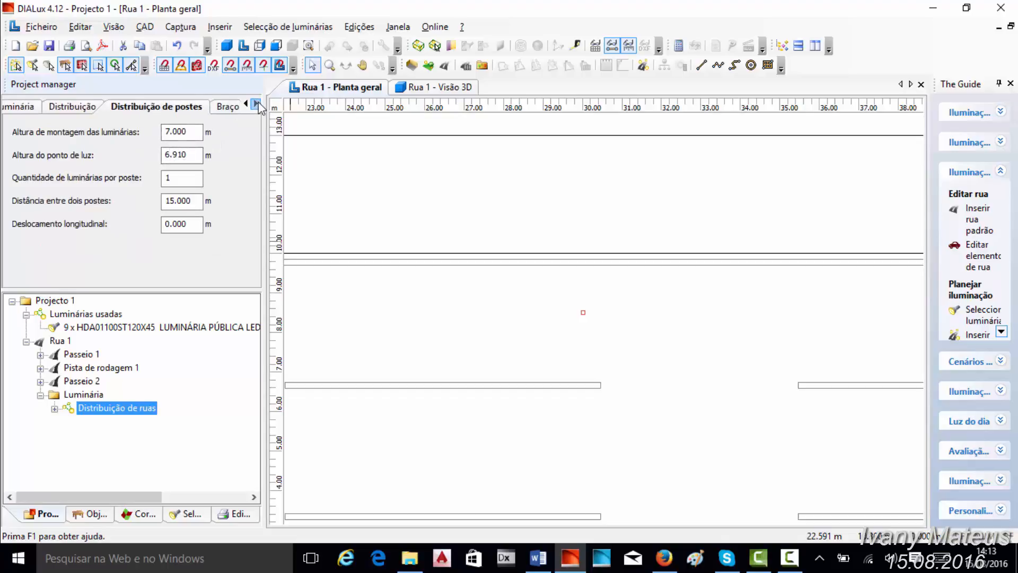
click(256, 103)
click(190, 107)
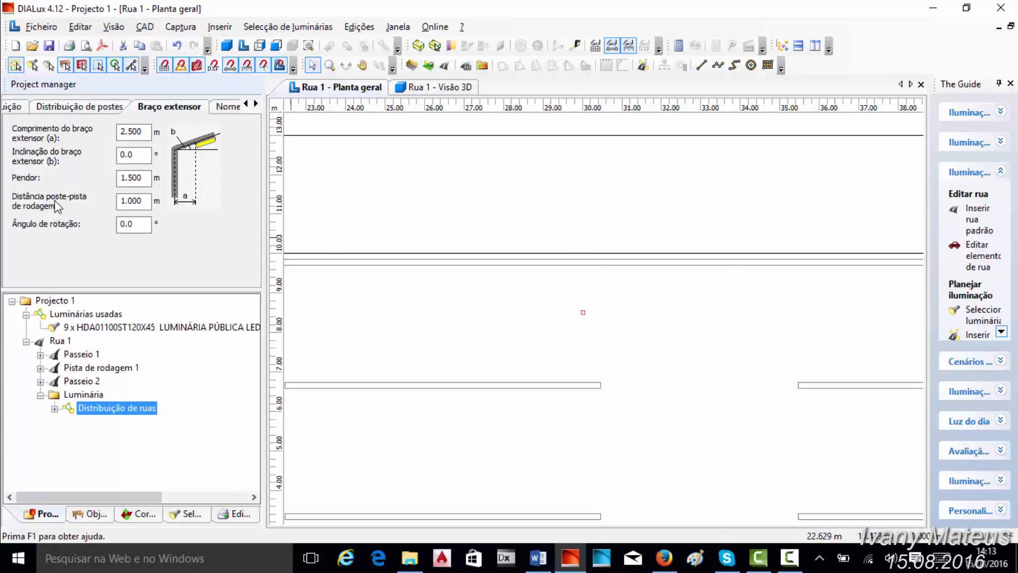
- Set the pole-to-roadway distance to 0.000 m, and set the overhang (Pendor) to 0.000 m
drag(124, 202, 116, 203)
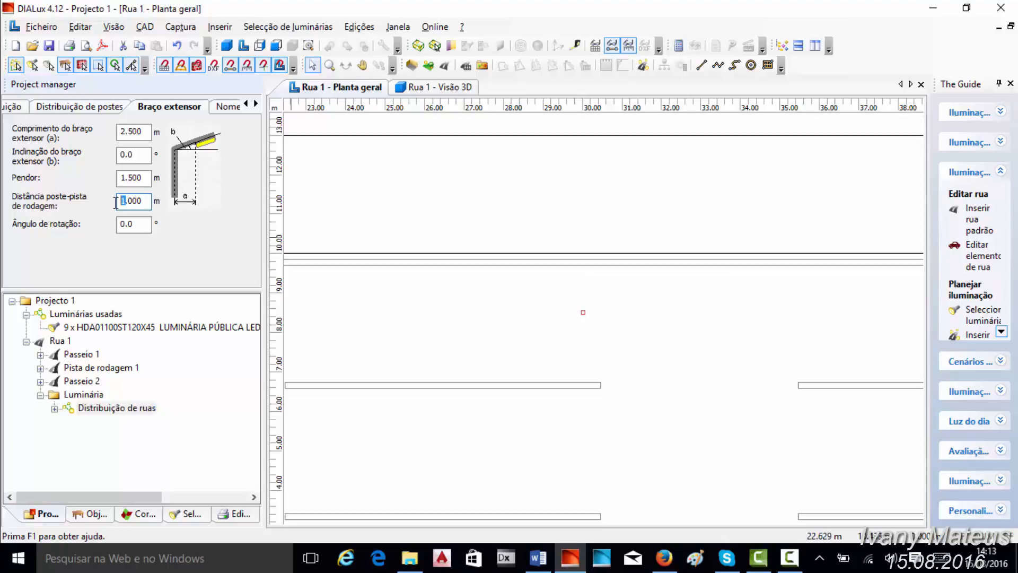
click(476, 187)
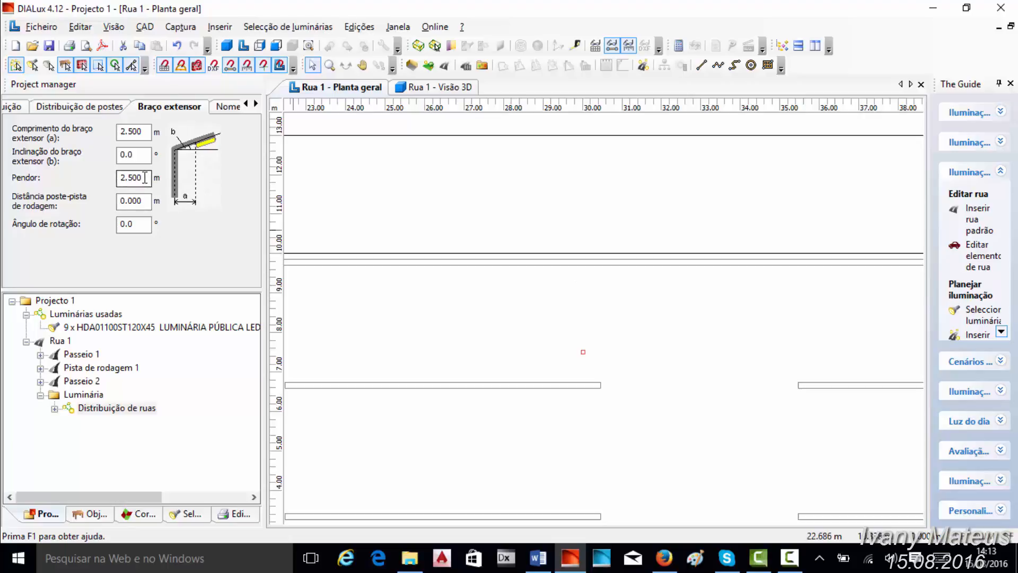
drag(145, 177, 99, 181)
key(BackSpace)
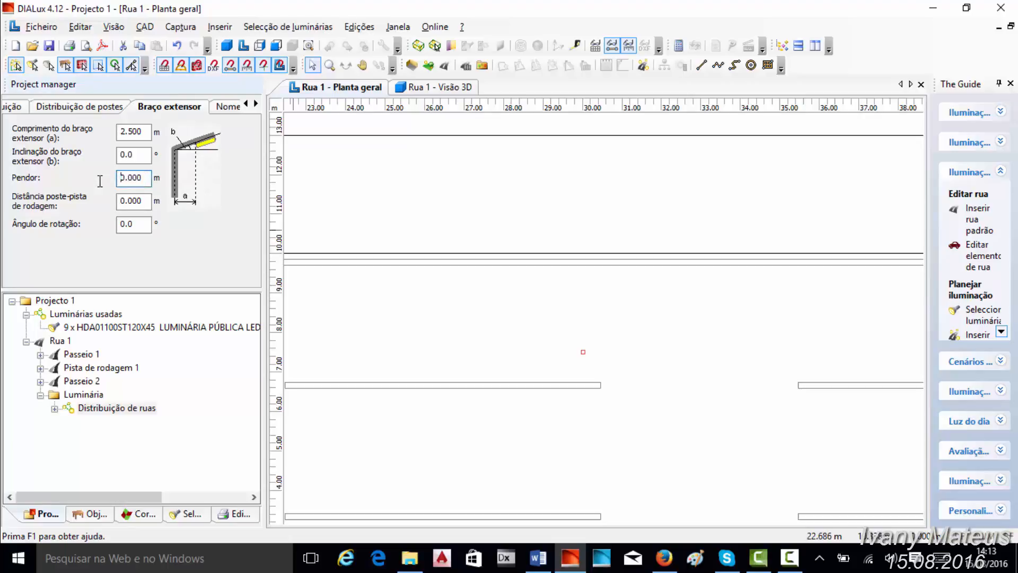
click(597, 204)
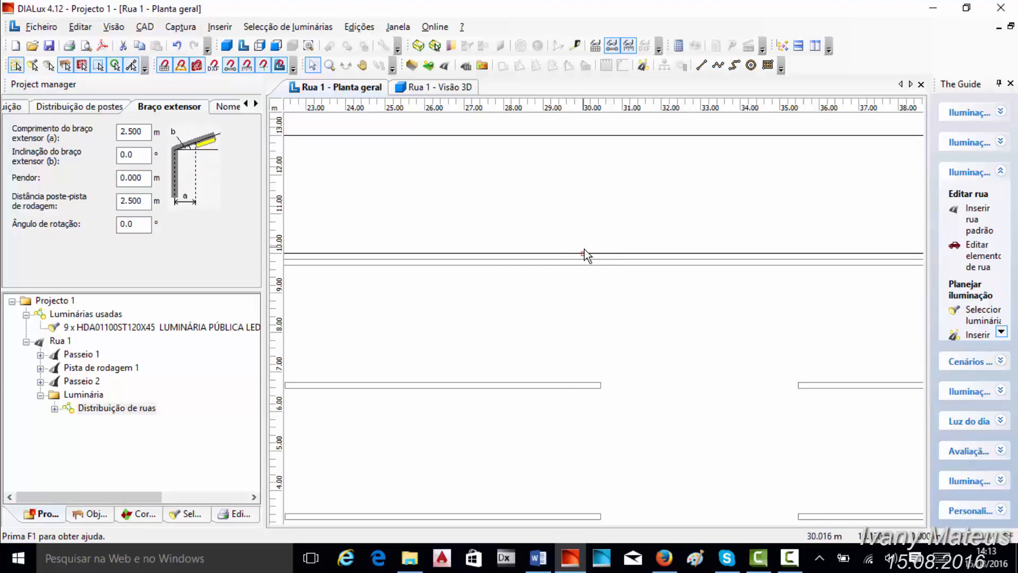
- Examine the luminaires' position relative to the road edge in the floor plan and the 3D view
scroll(597, 260, down, 5)
scroll(637, 301, up, 5)
scroll(593, 278, down, 1)
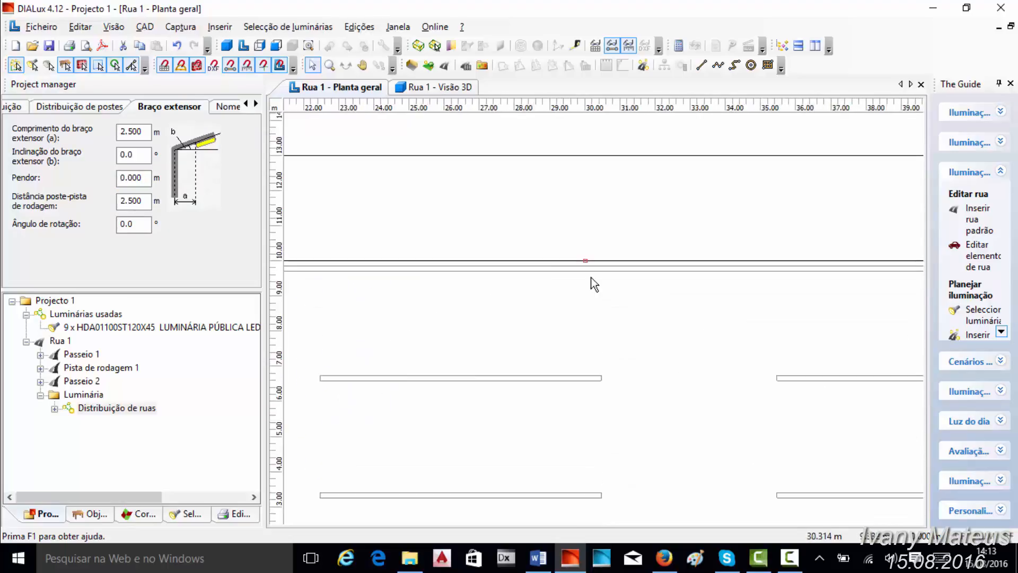
scroll(581, 238, up, 4)
scroll(566, 207, down, 4)
scroll(502, 208, down, 2)
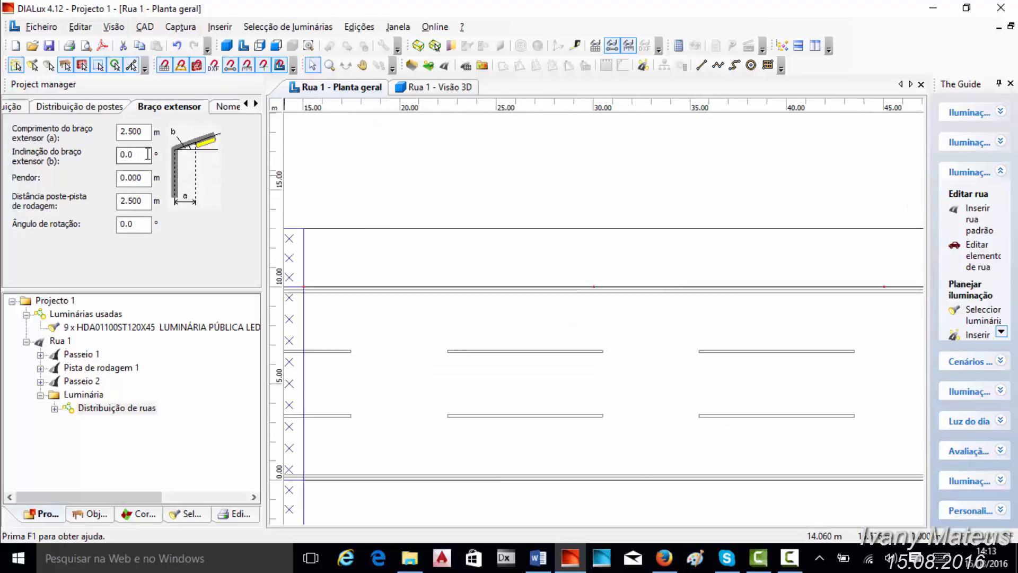
click(425, 88)
scroll(593, 218, up, 3)
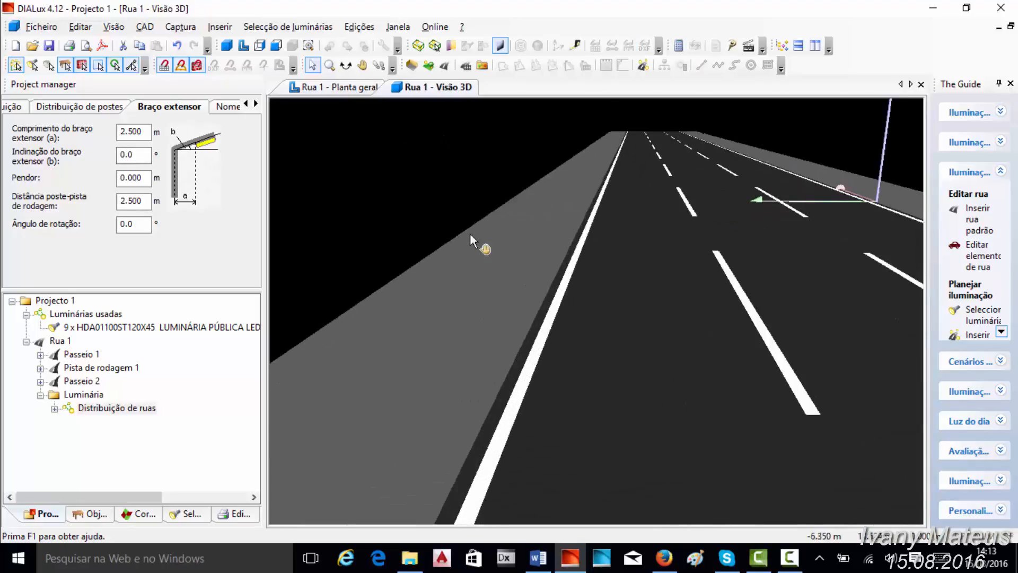
middle_drag(470, 234, 529, 251)
scroll(578, 233, down, 3)
middle_drag(736, 176, 721, 196)
scroll(721, 196, up, 2)
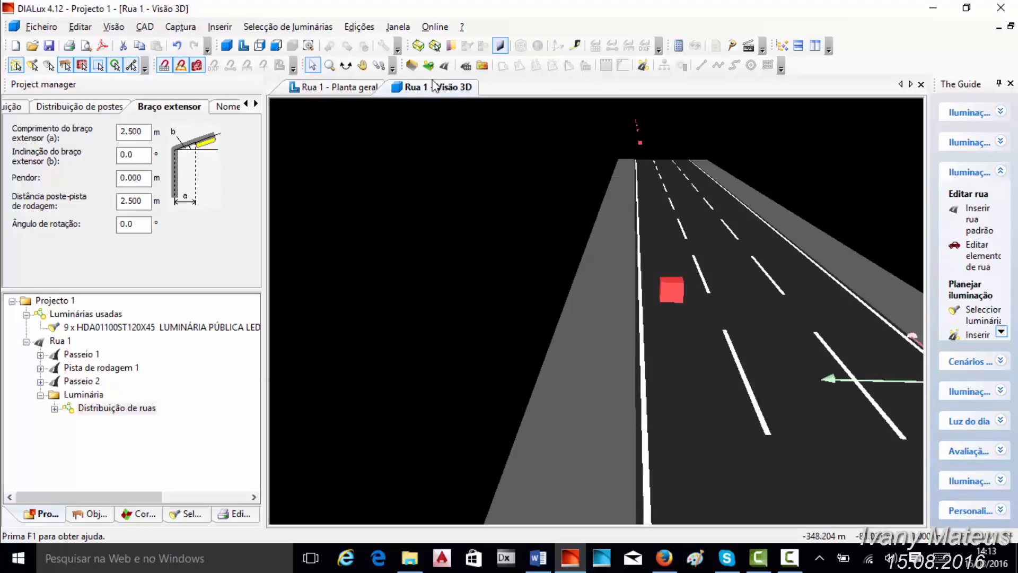
click(345, 65)
drag(629, 160, 814, 221)
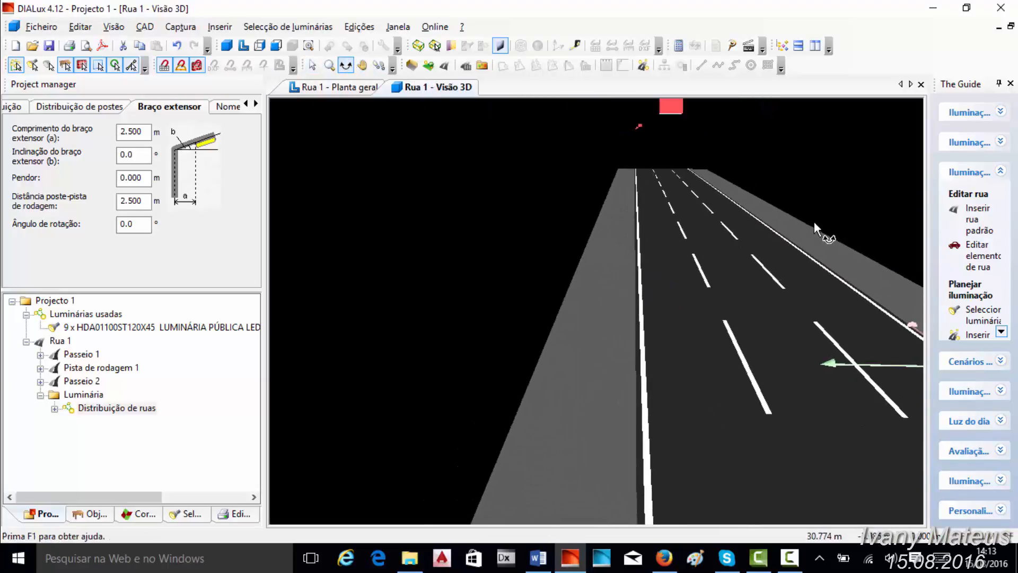
- Try extension arm inclinations (b) of 4.0° and 20.0° for the street luminaire arrangement
drag(126, 155, 114, 154)
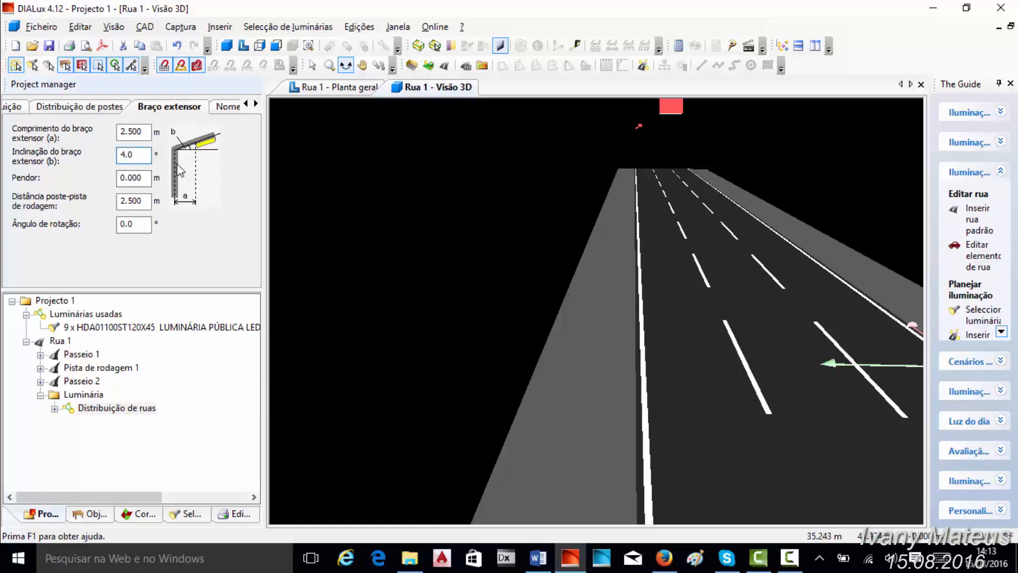
click(376, 196)
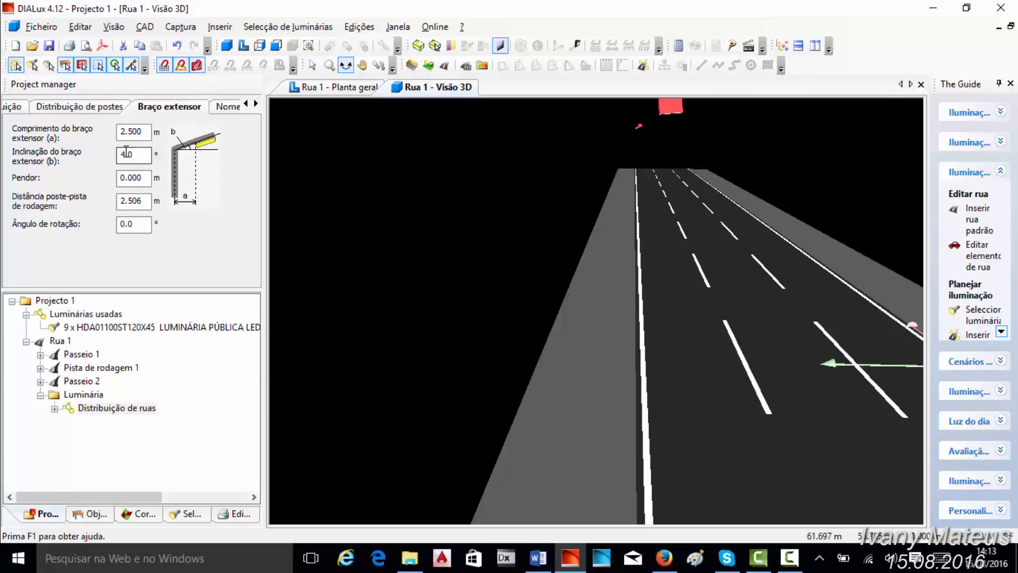
drag(127, 153, 117, 155)
text(2)
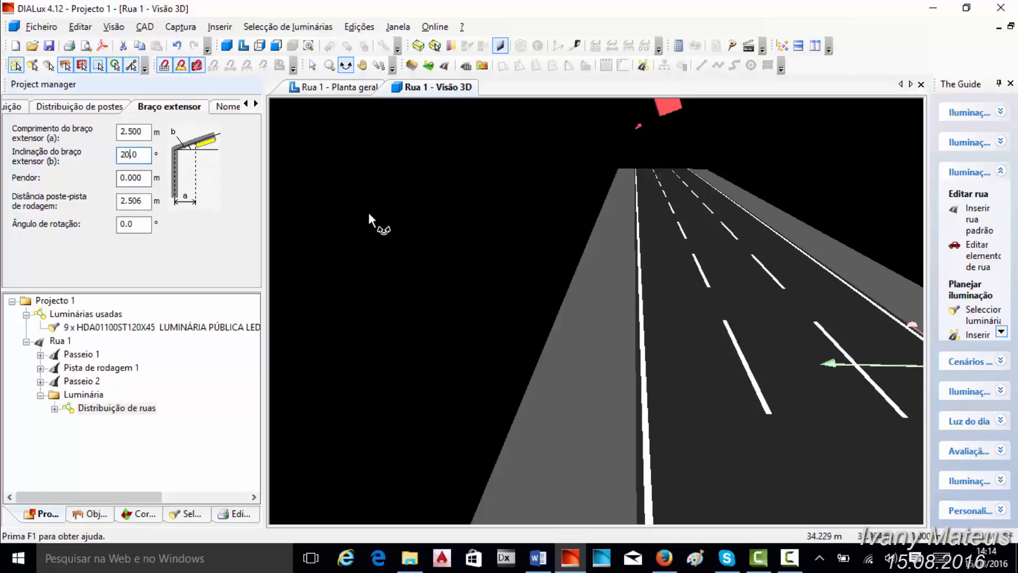
click(368, 211)
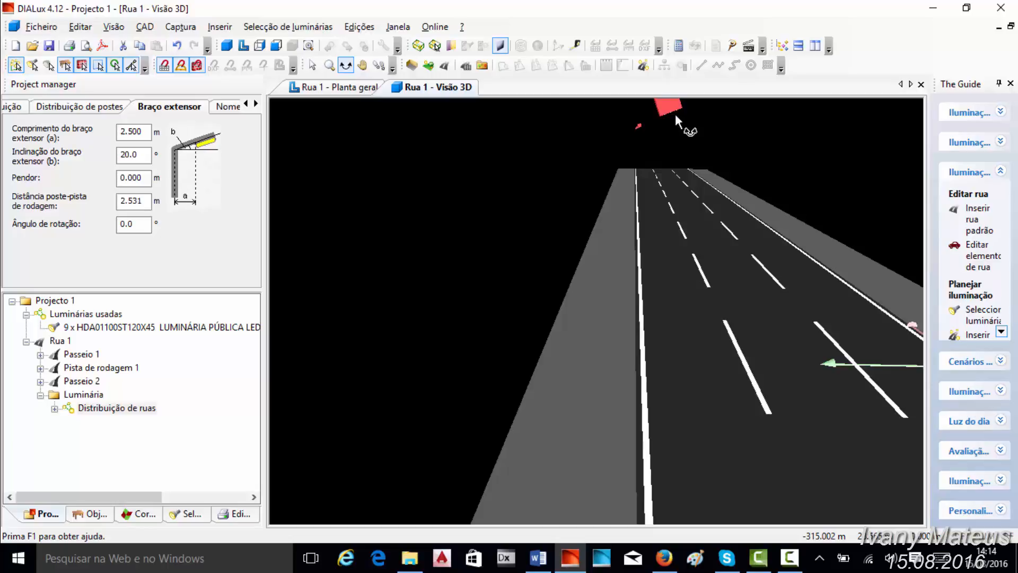
- Set the extension arm inclination (b) back to 0.0° and check the luminaires in the 3D view
double_click(128, 154)
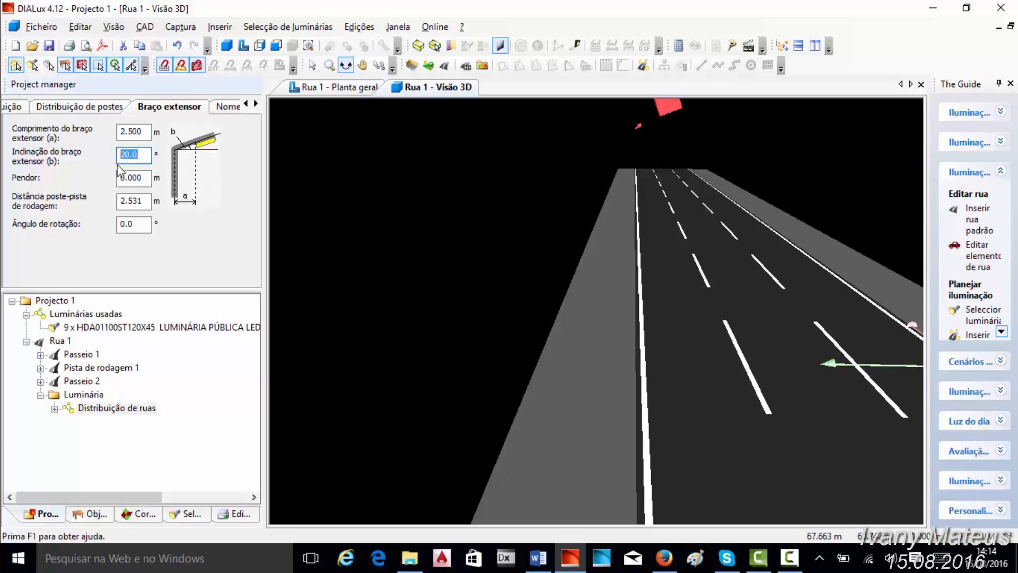
text(0)
key(Return)
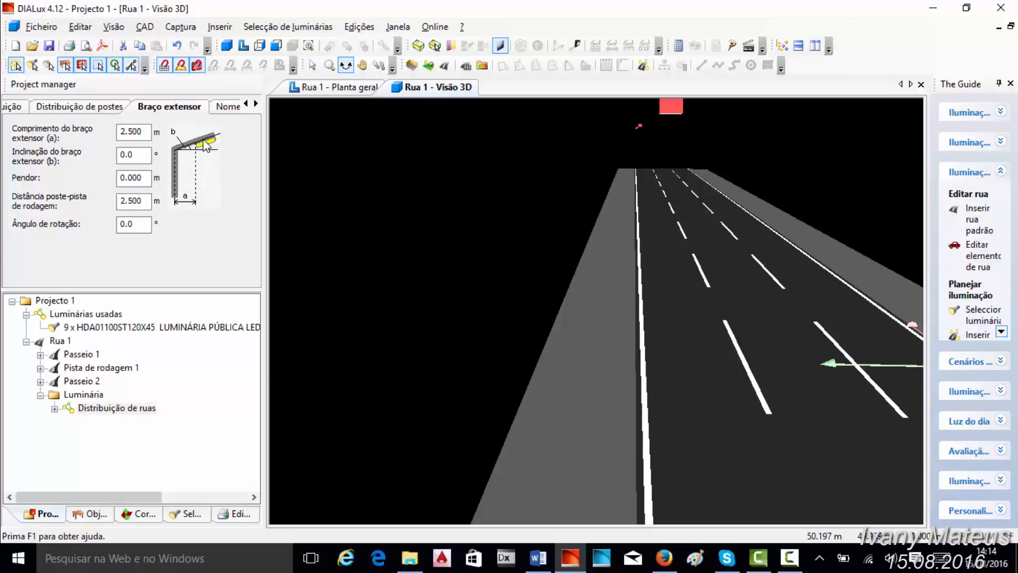
scroll(390, 198, down, 3)
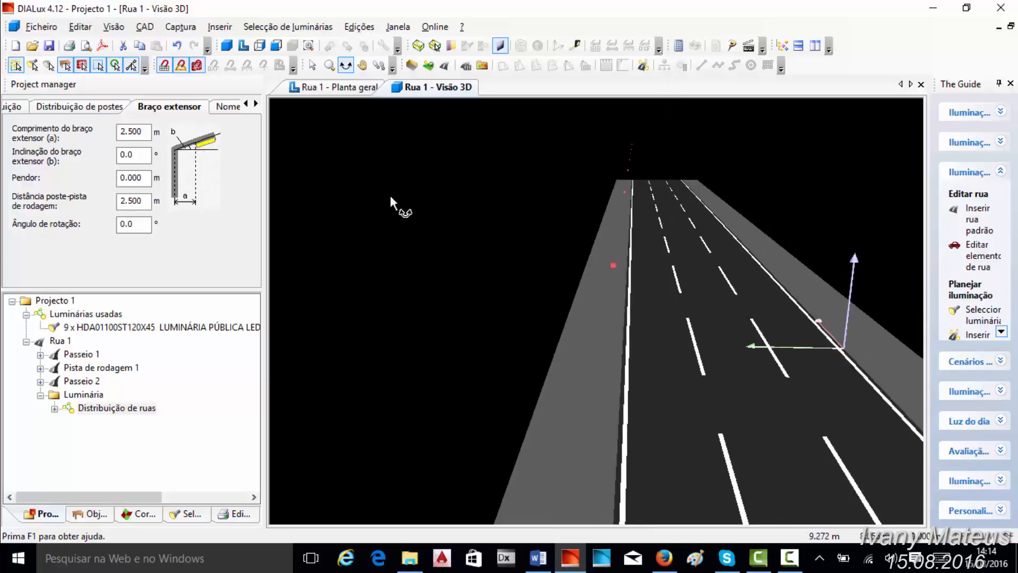
scroll(384, 194, up, 3)
- Rename the Distribuição de ruas arrangement as aaaaaaaaaa
click(226, 105)
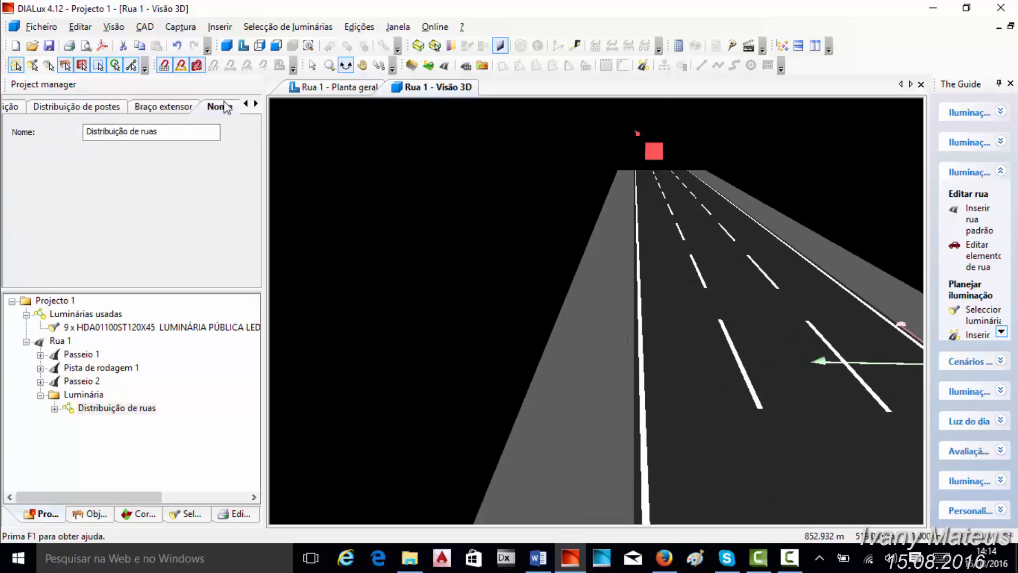
drag(193, 134, 54, 147)
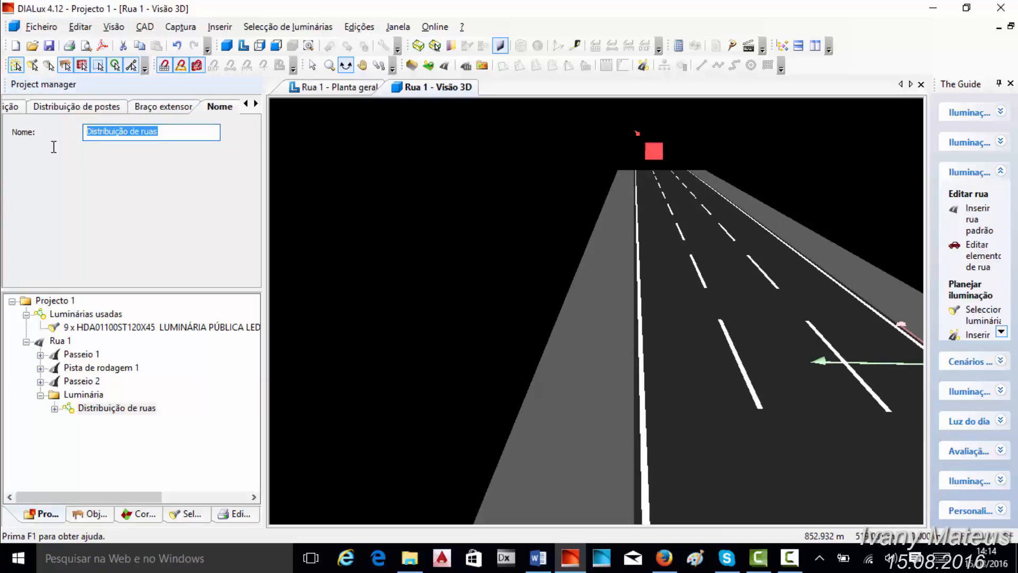
text(aa)
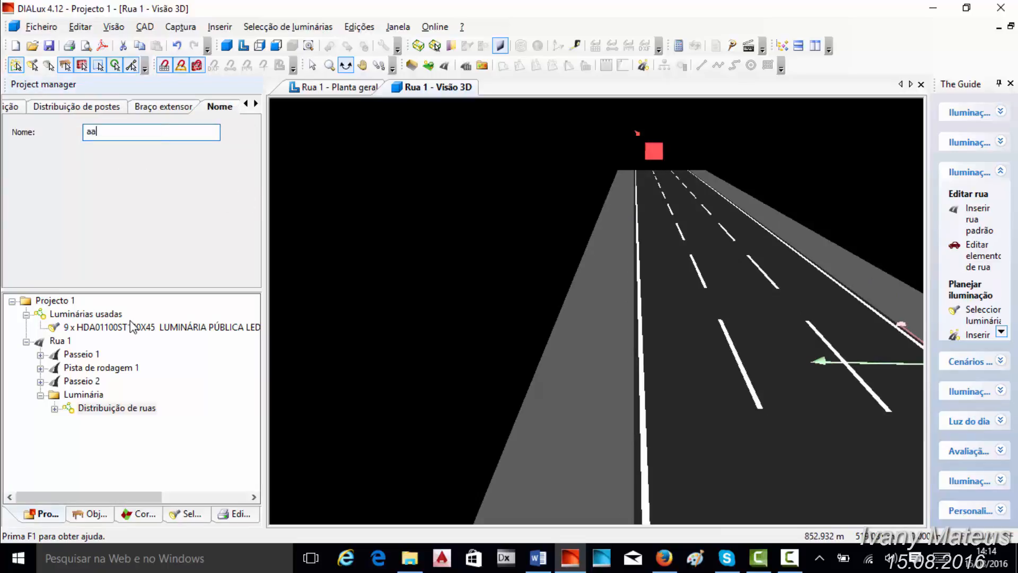
text(aaaaaaaa)
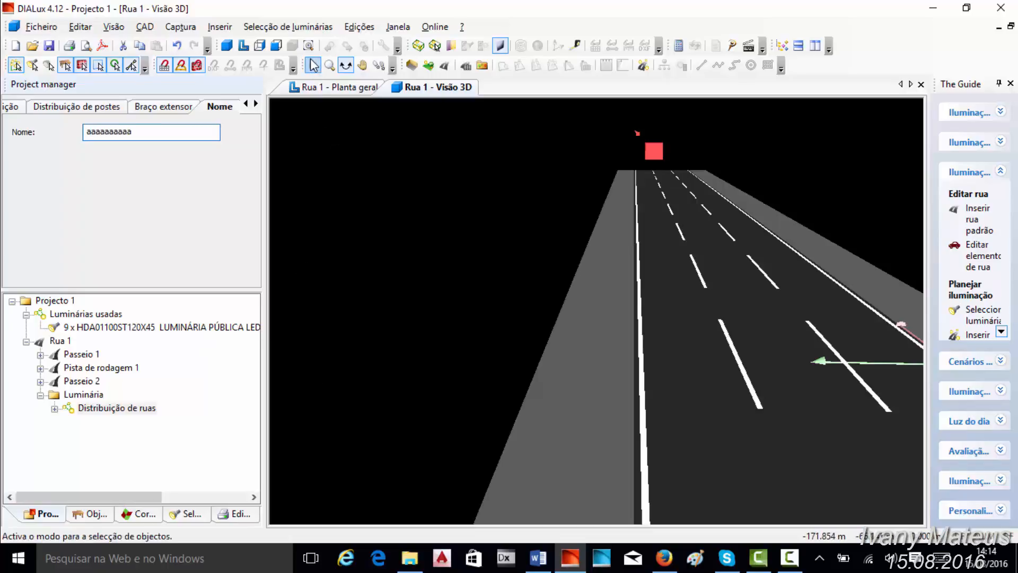
click(312, 65)
click(430, 229)
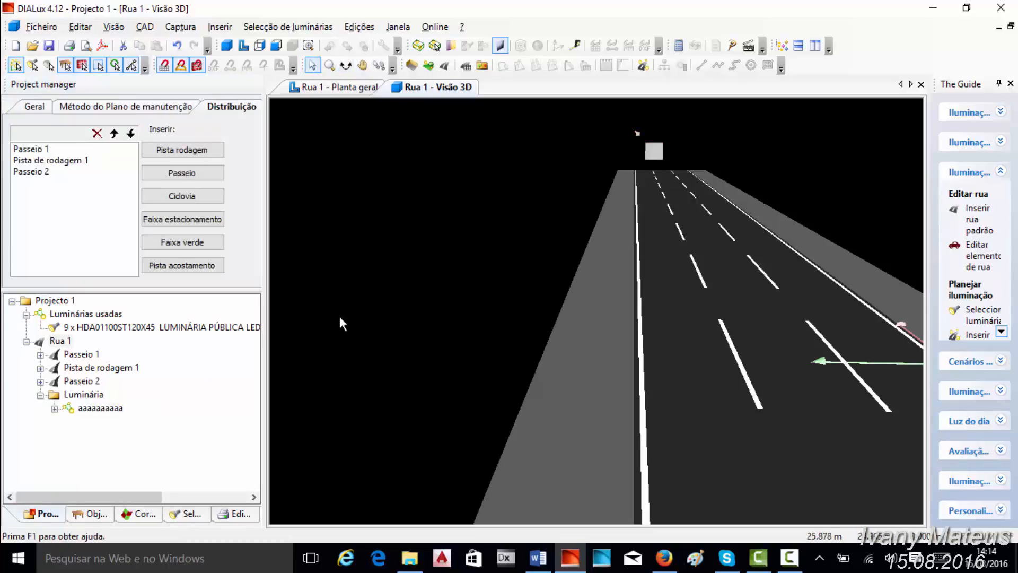
click(103, 410)
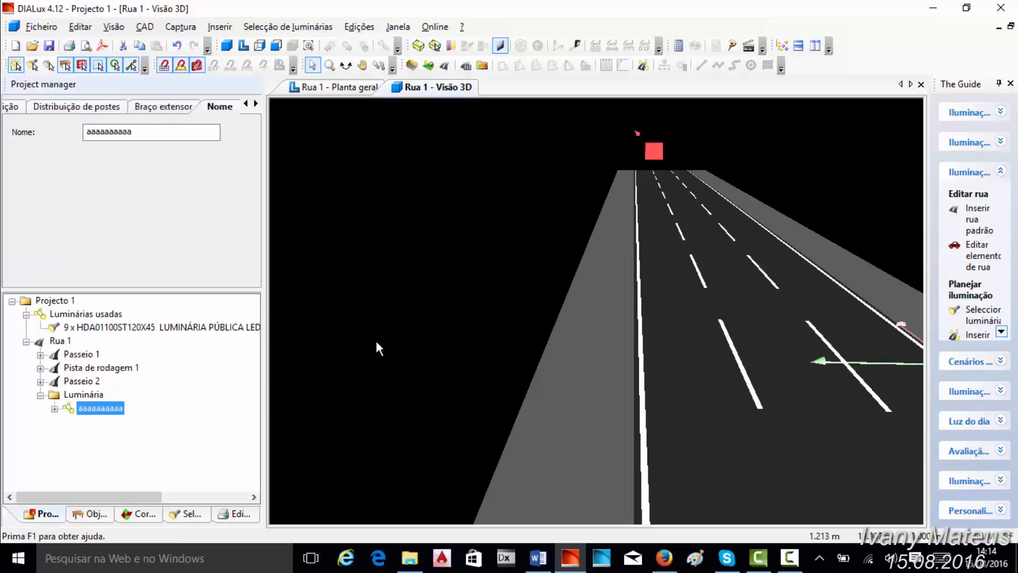
- Review the technical data of the luminaire inside the renamed arrangement under Rua 1's Luminária folder
click(40, 395)
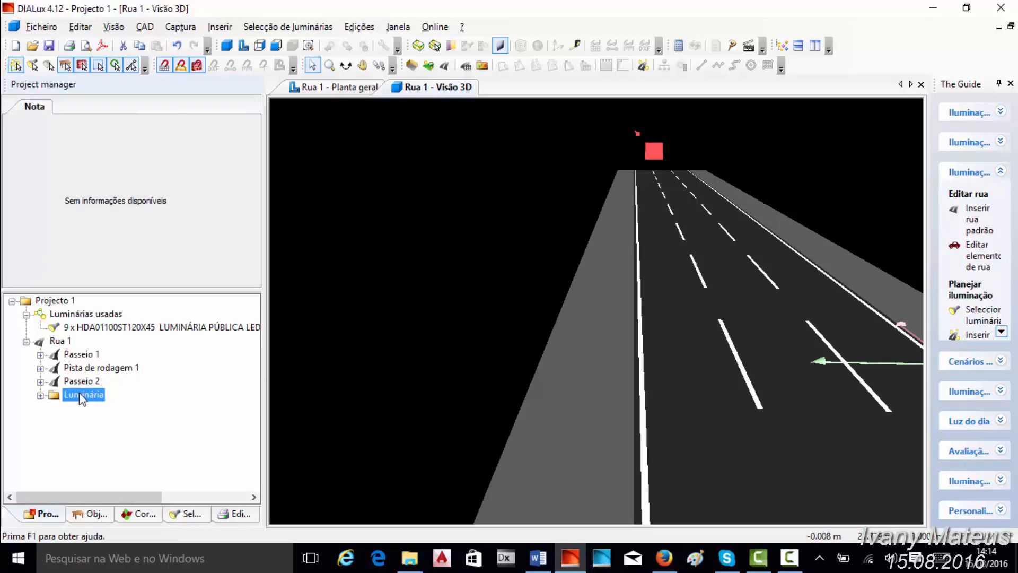
click(41, 396)
click(54, 409)
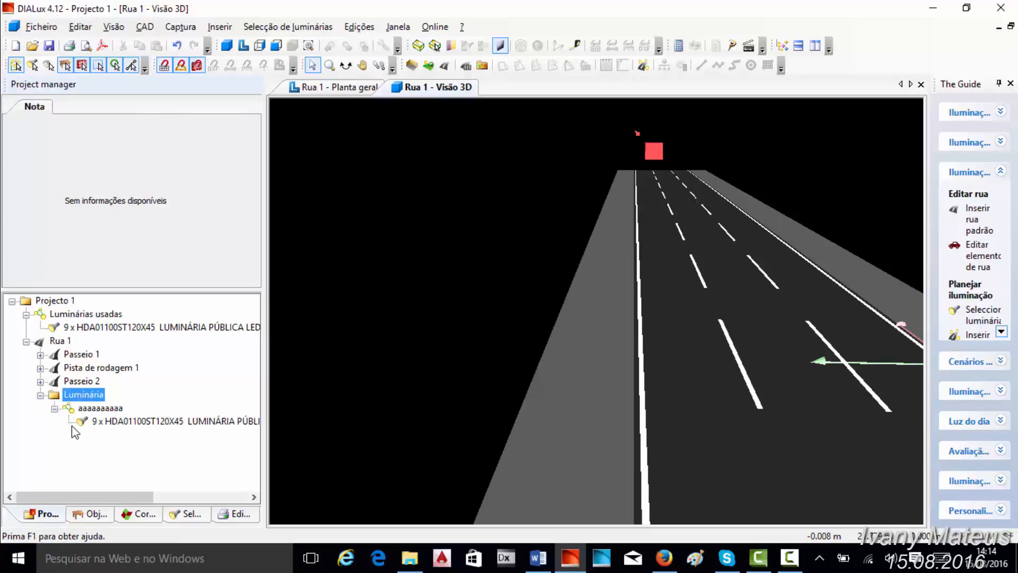
click(90, 421)
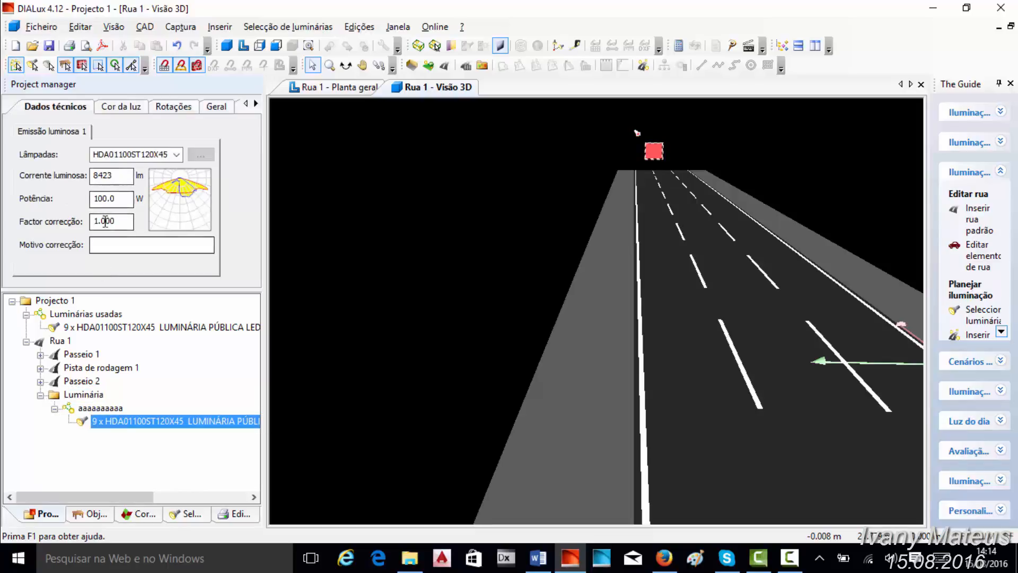
click(54, 408)
click(41, 395)
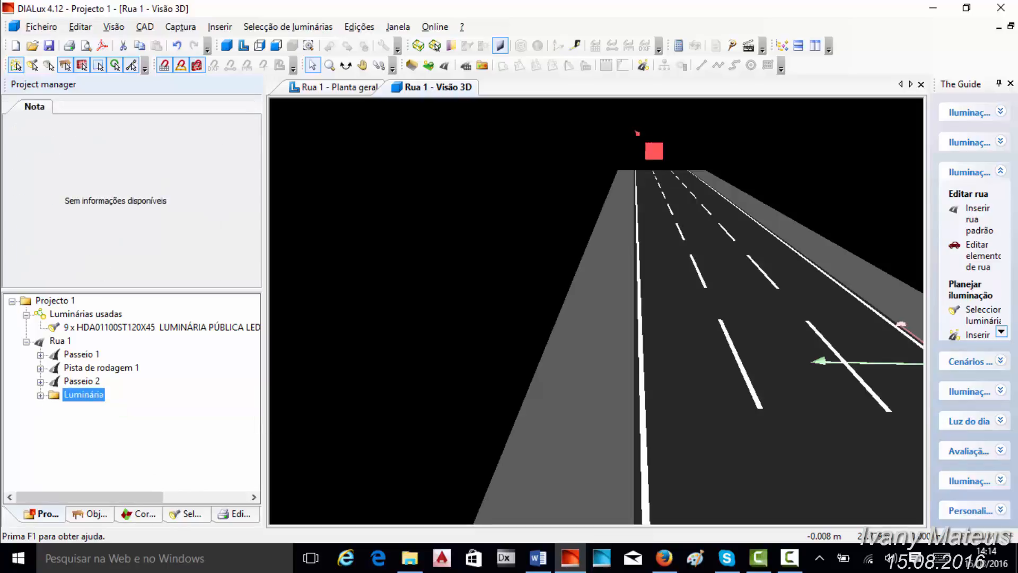
- Show the light distribution of the luminaires in the floor plan, close up on one luminaire at the road edge
click(335, 88)
scroll(598, 298, up, 5)
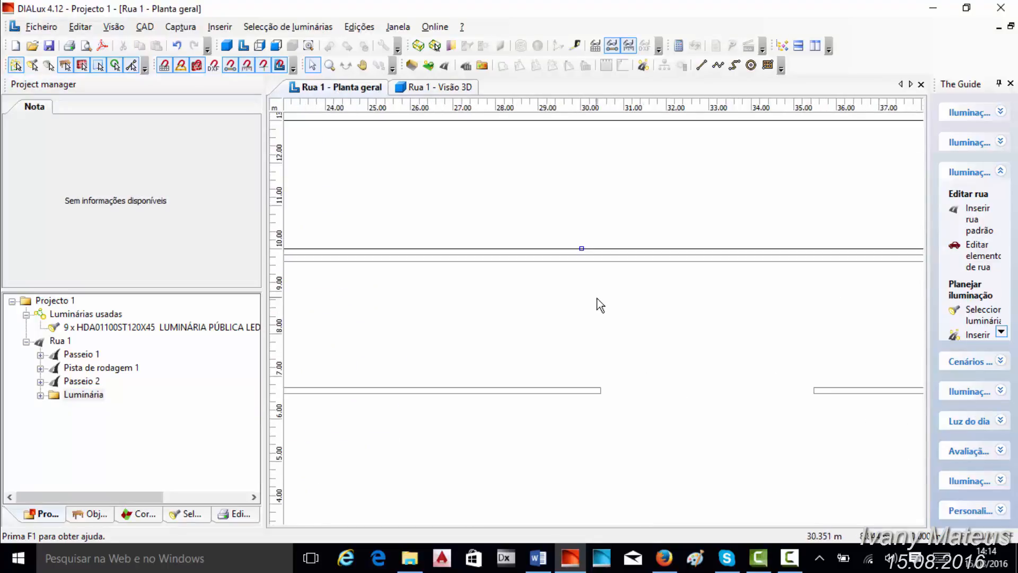
scroll(599, 286, up, 5)
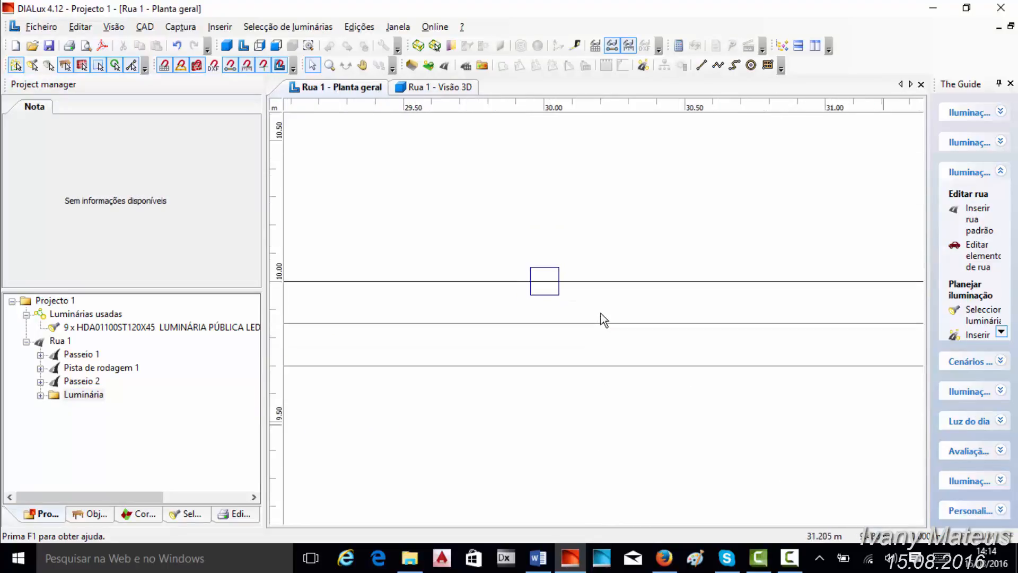
scroll(601, 314, up, 3)
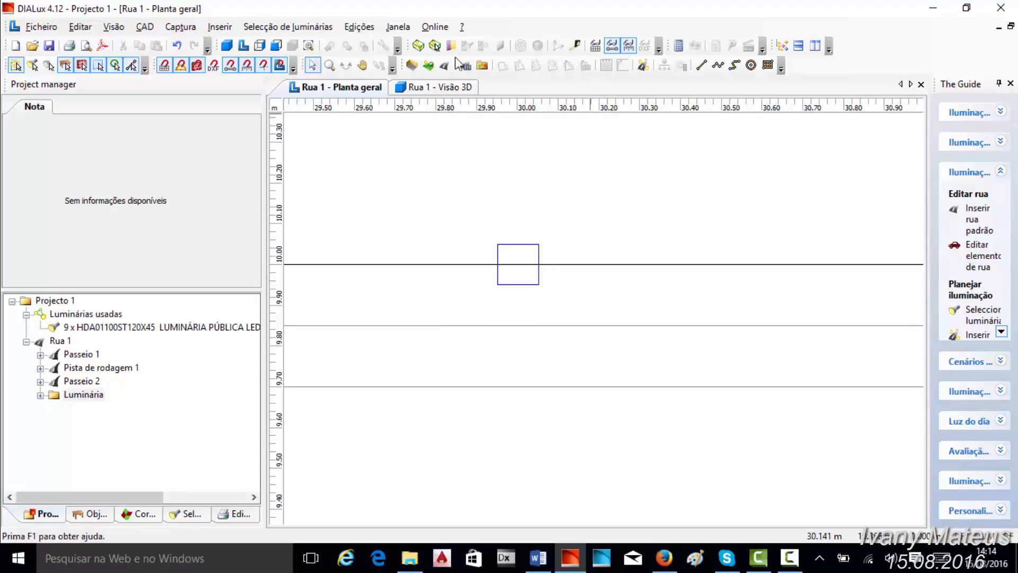
click(418, 47)
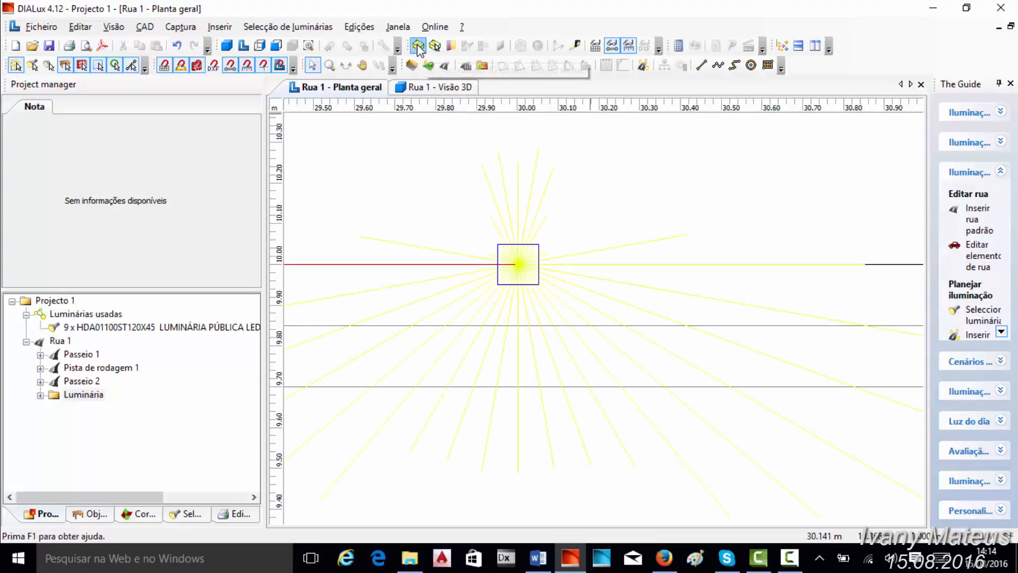
scroll(616, 282, down, 3)
scroll(609, 292, up, 3)
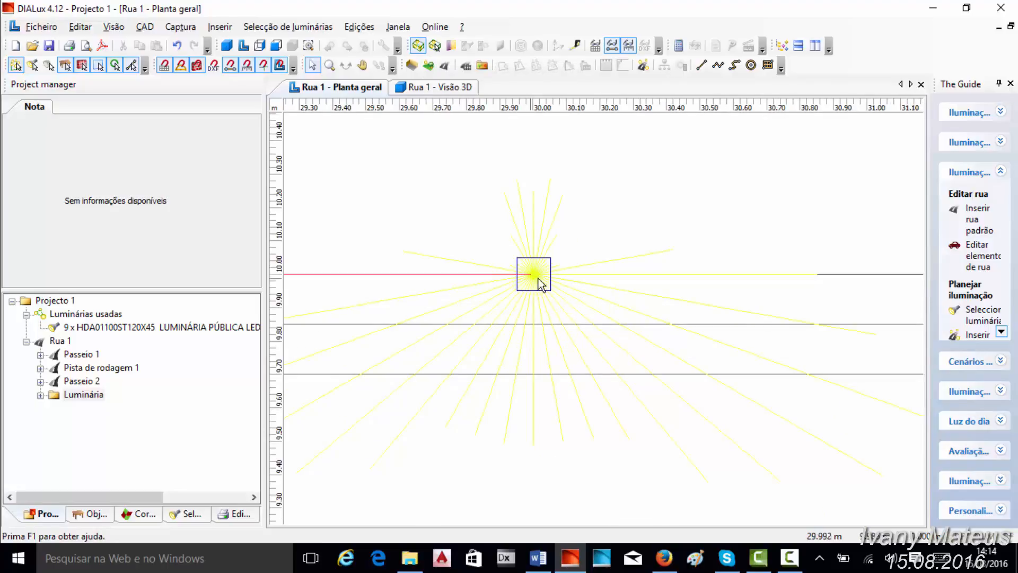
- Try a rotation angle of 90.0° for the luminaire arrangement's extension arm and check its orientation in the floor plan
click(539, 281)
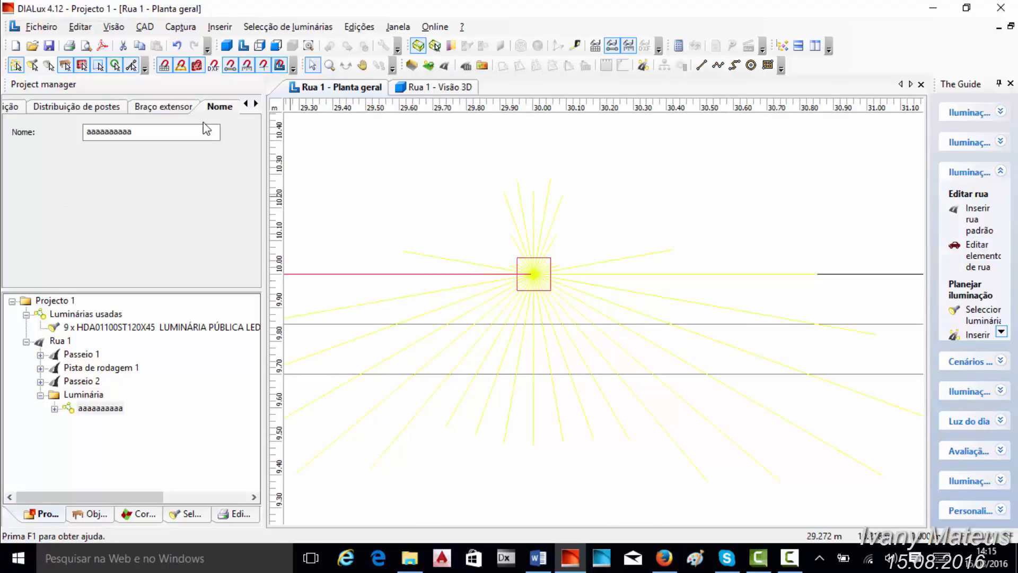
click(166, 106)
click(122, 224)
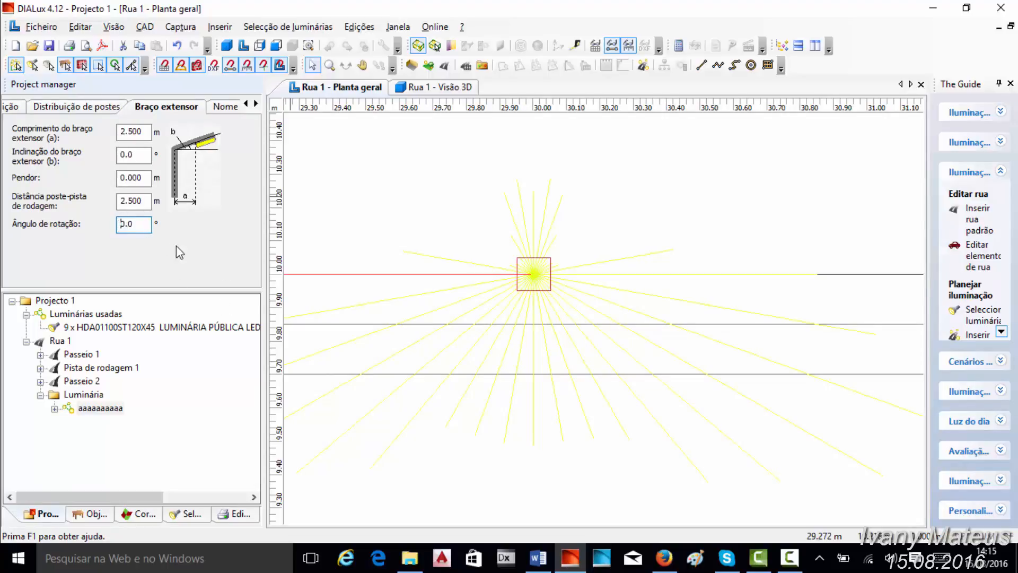
text(9)
key(Return)
scroll(683, 171, down, 5)
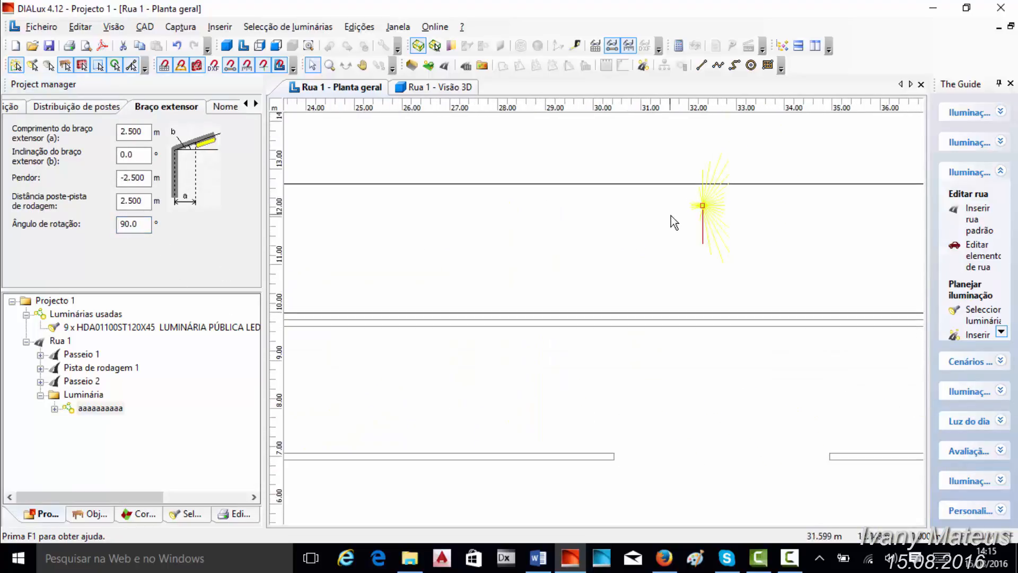
scroll(670, 228, down, 2)
scroll(708, 237, up, 4)
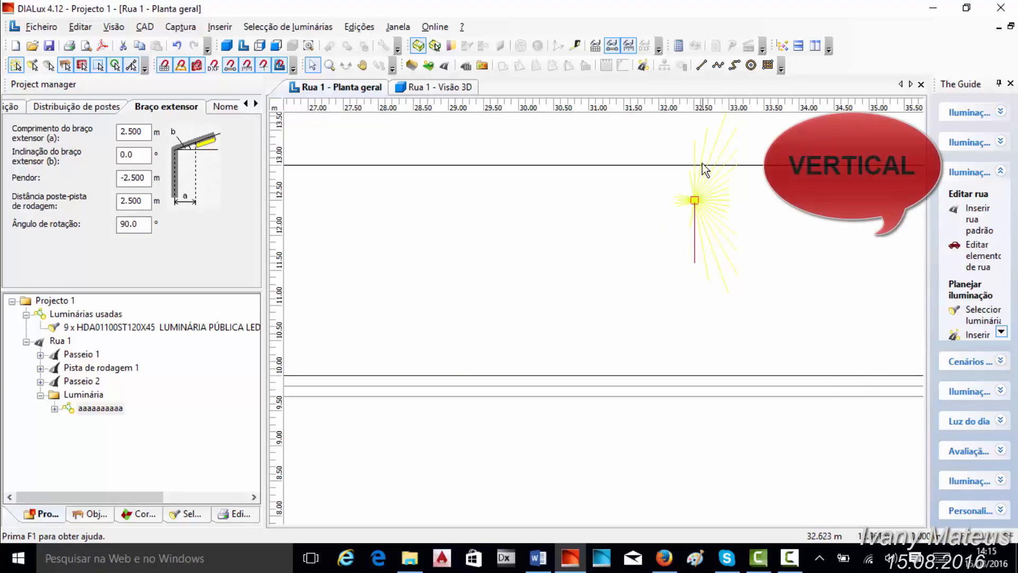
- Set the extension arm's rotation angle back to 0.0° and check the luminaire in the floor plan
drag(141, 225, 103, 228)
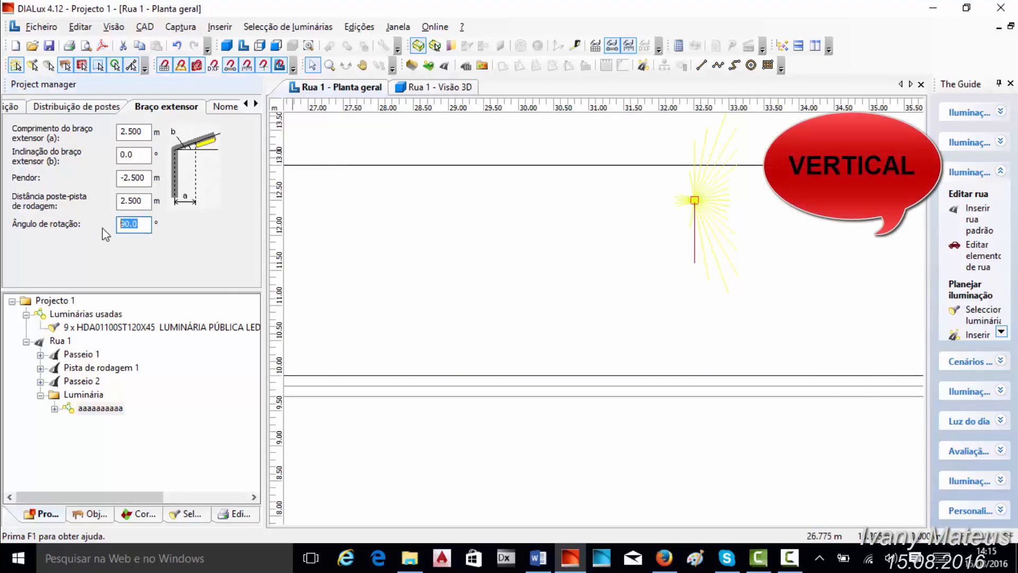
text(0)
key(Return)
scroll(466, 291, up, 2)
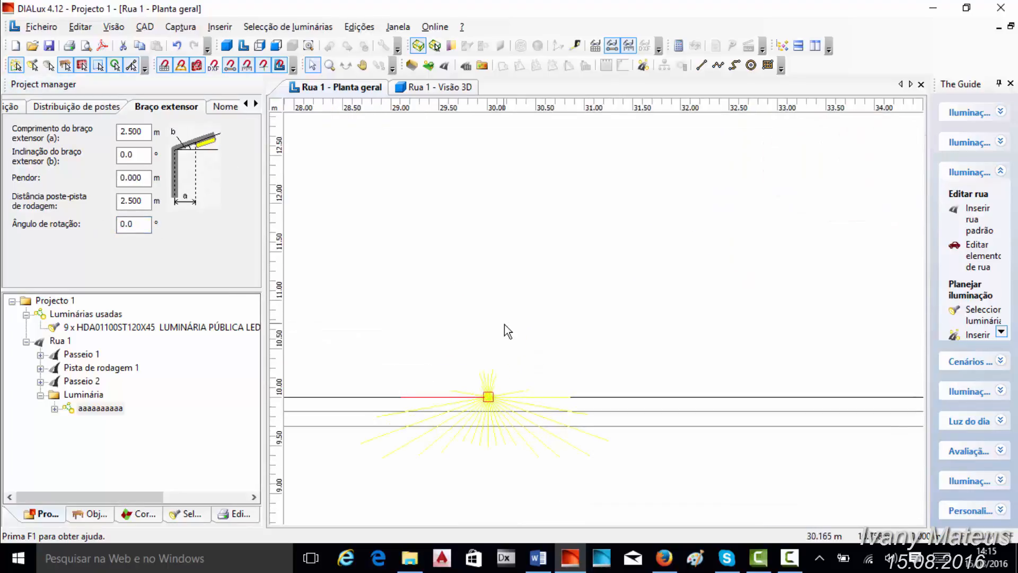
scroll(531, 267, down, 1)
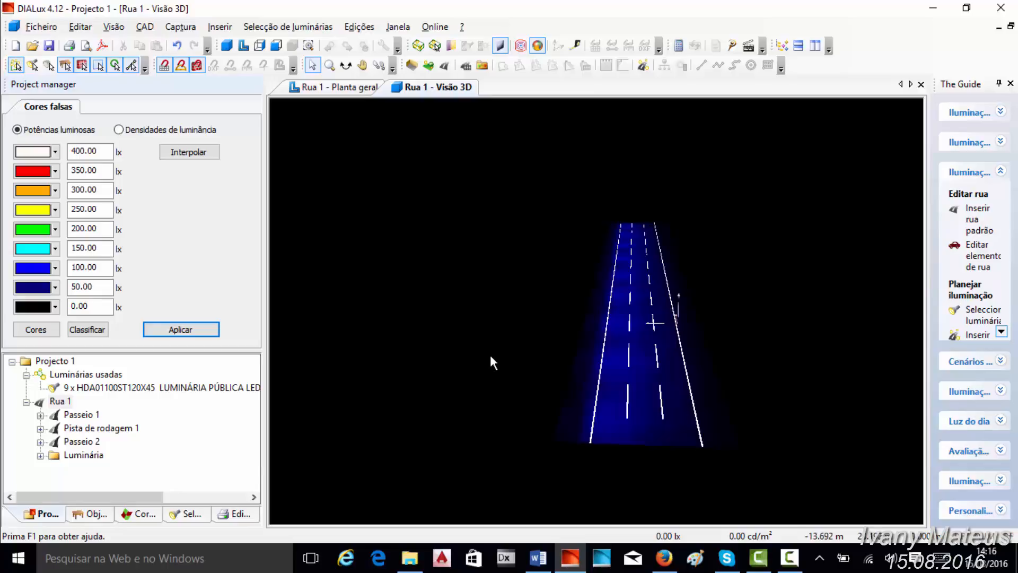
- Examine the false-colour illuminance rendering of the street in the 3D view from different angles and distances
middle_drag(476, 265, 463, 261)
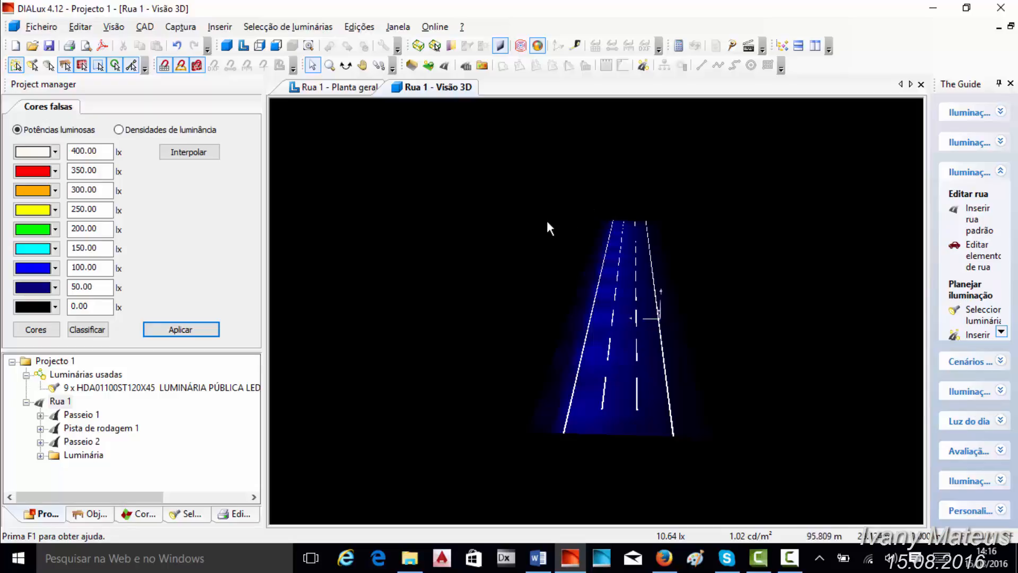
scroll(547, 228, up, 1)
middle_drag(524, 211, 490, 195)
middle_drag(697, 192, 739, 193)
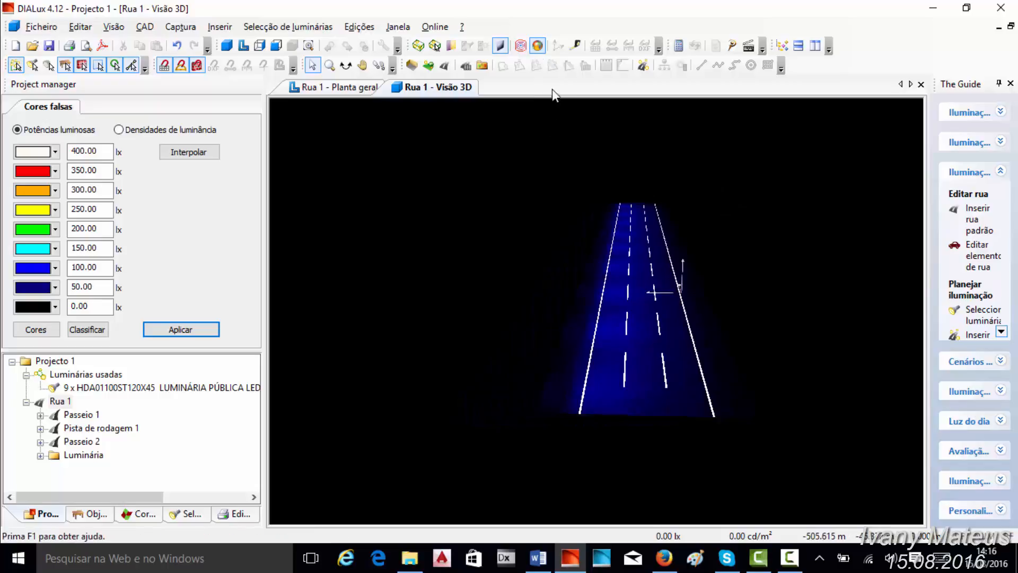
scroll(544, 202, down, 2)
scroll(537, 195, up, 4)
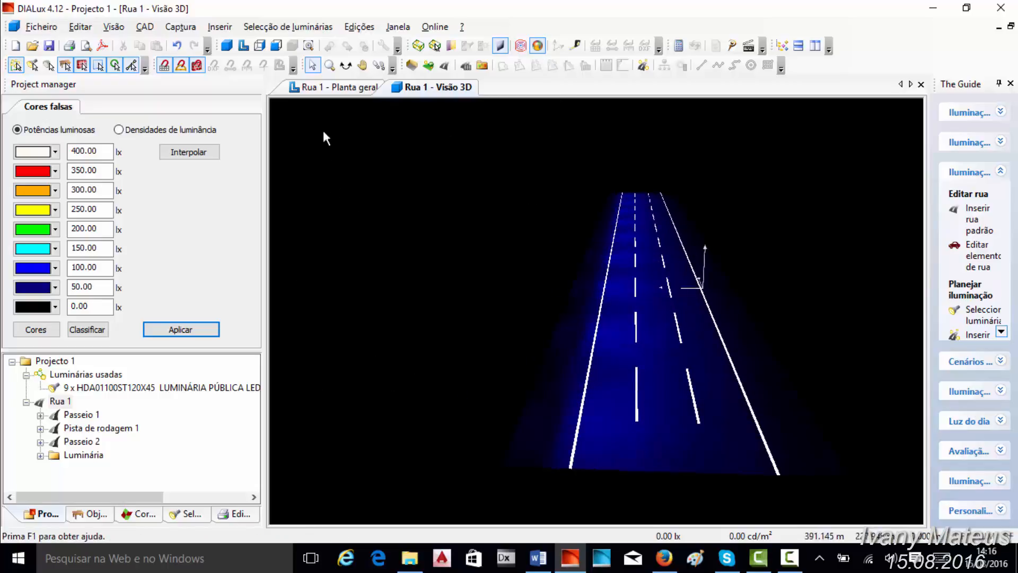
- Inspect the calculation points in the floor plan and open the grid settings of the Pista de rodagem 1 evaluation field
click(329, 88)
scroll(568, 256, down, 1)
scroll(568, 257, up, 1)
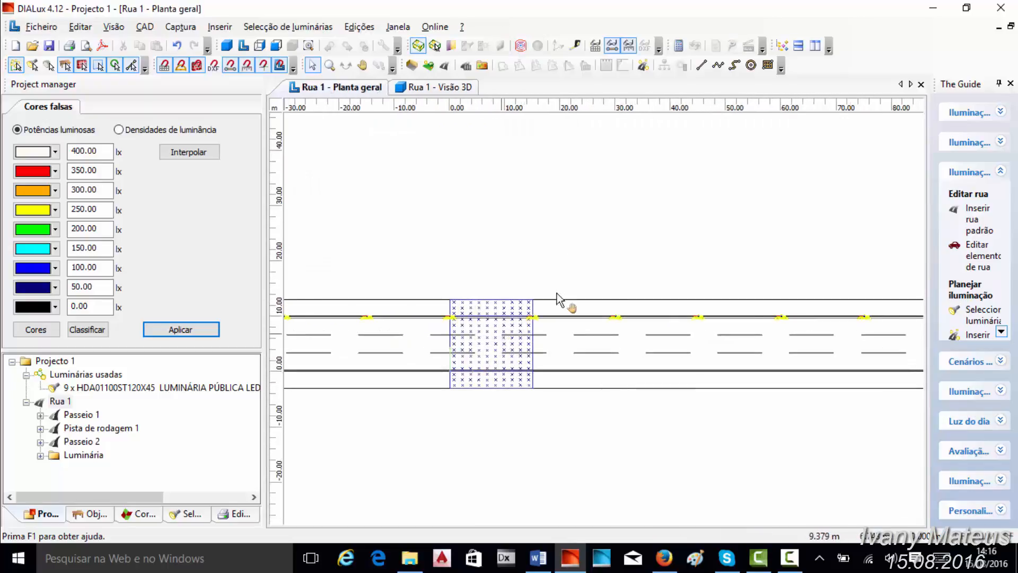
scroll(557, 299, up, 3)
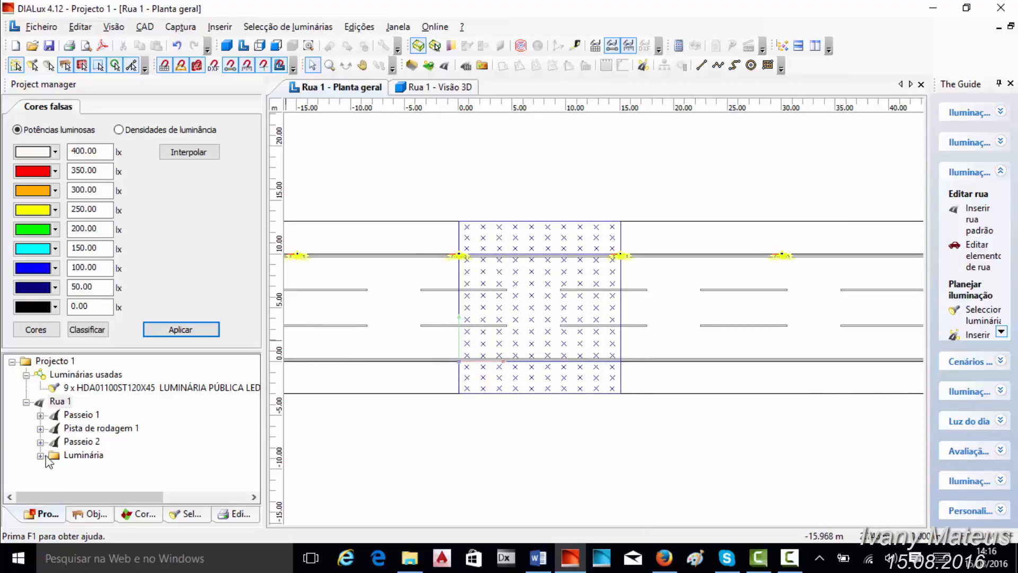
click(40, 428)
click(114, 442)
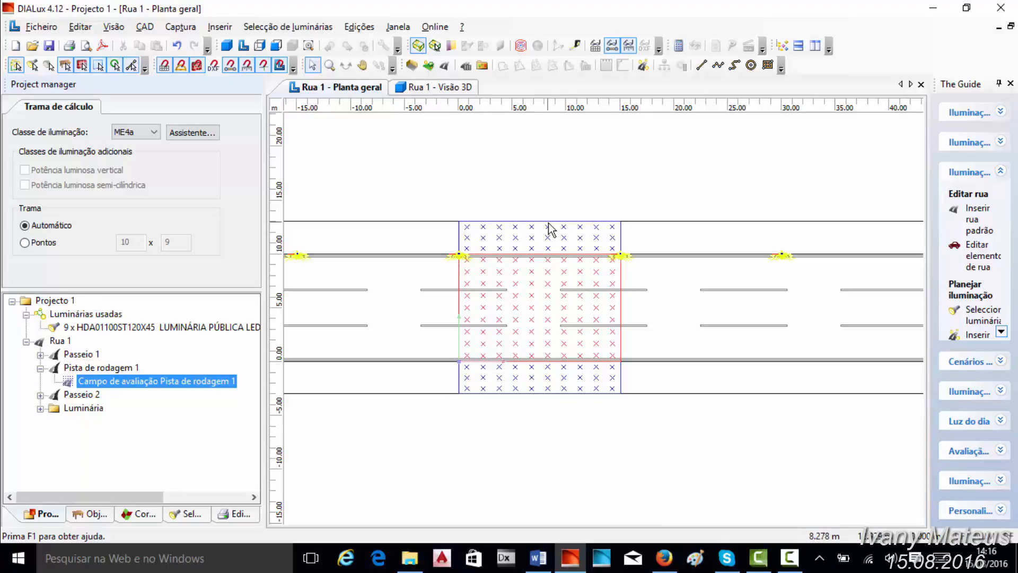
- Set the 3D view's false-colour illuminance scale to a maximum of 100 lx, interpolate the remaining levels, and apply it
click(25, 342)
click(432, 87)
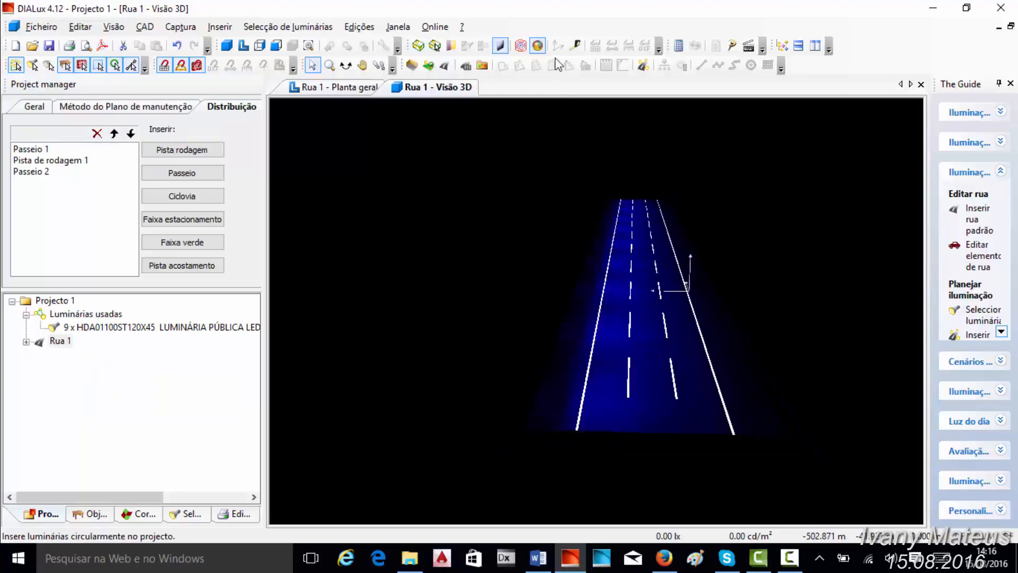
click(538, 45)
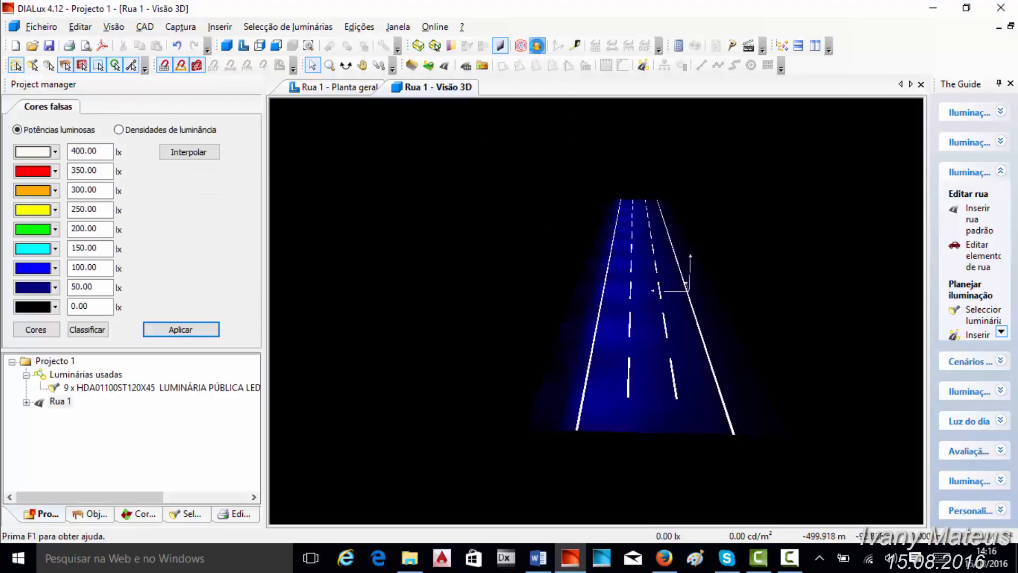
click(72, 151)
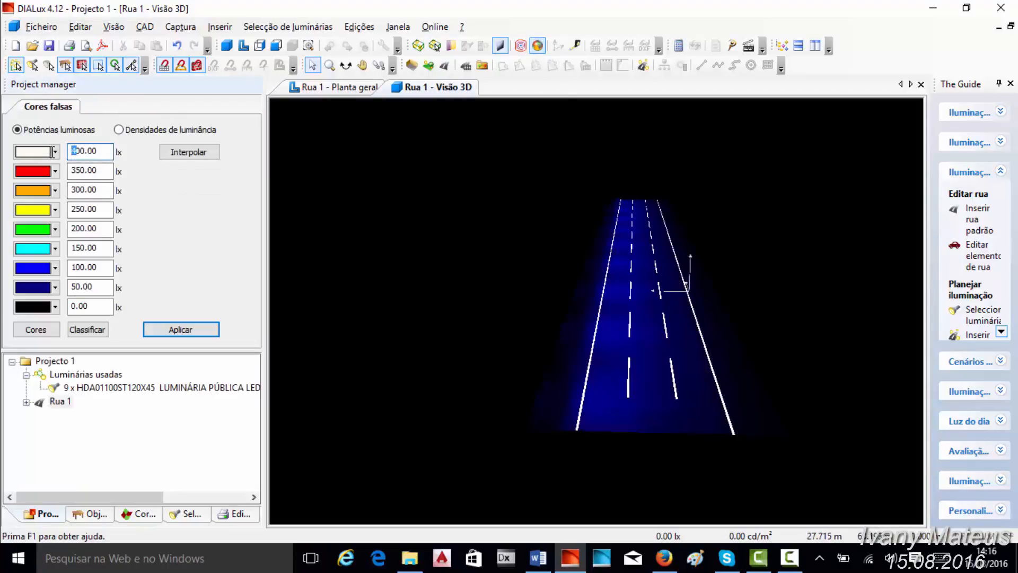
key(Delete)
text(1)
click(180, 152)
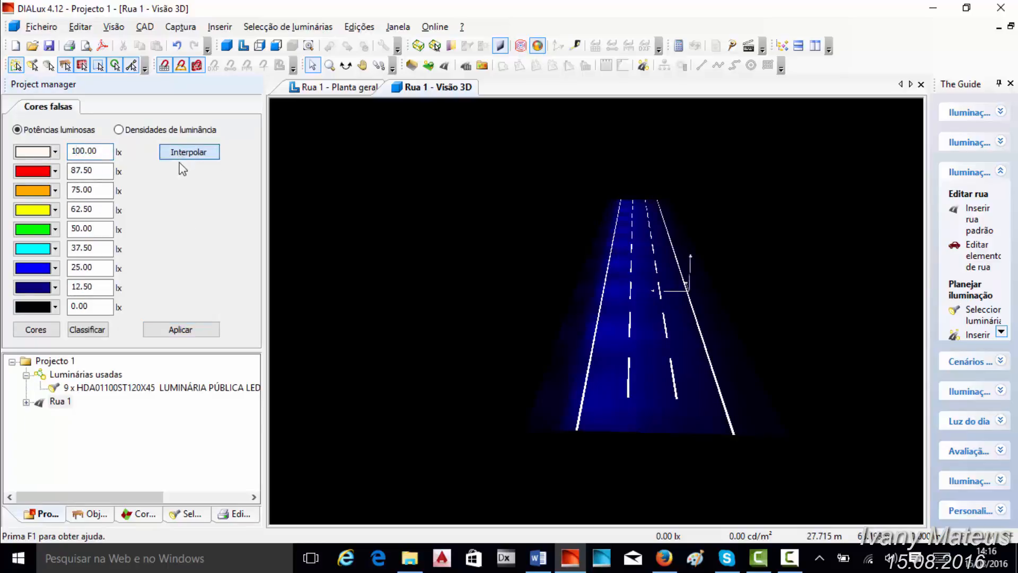
click(191, 329)
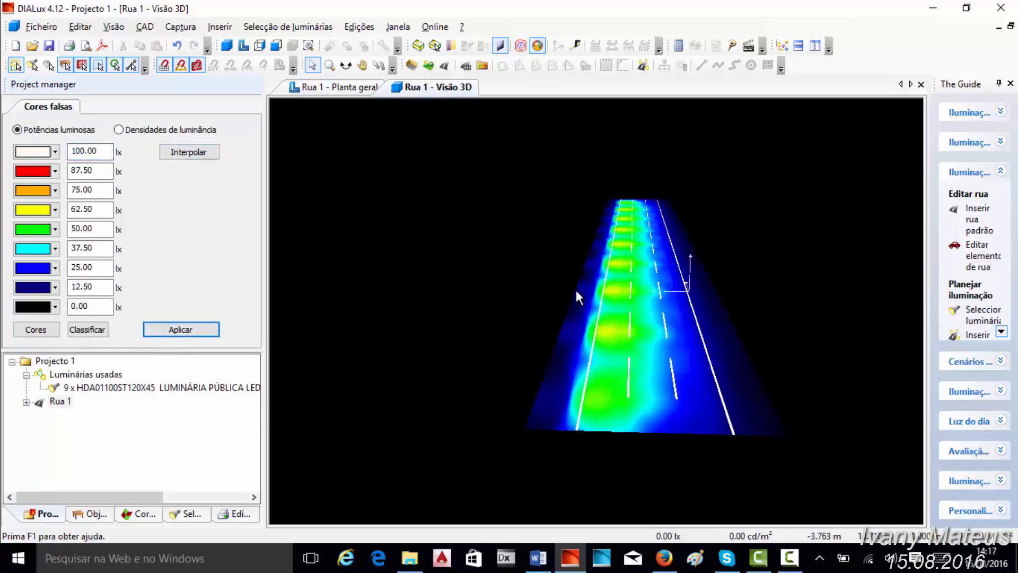
- Examine the rescaled false-colour rendering of the street in 3D, in perspective and from above
scroll(651, 270, up, 4)
scroll(651, 269, down, 3)
click(347, 67)
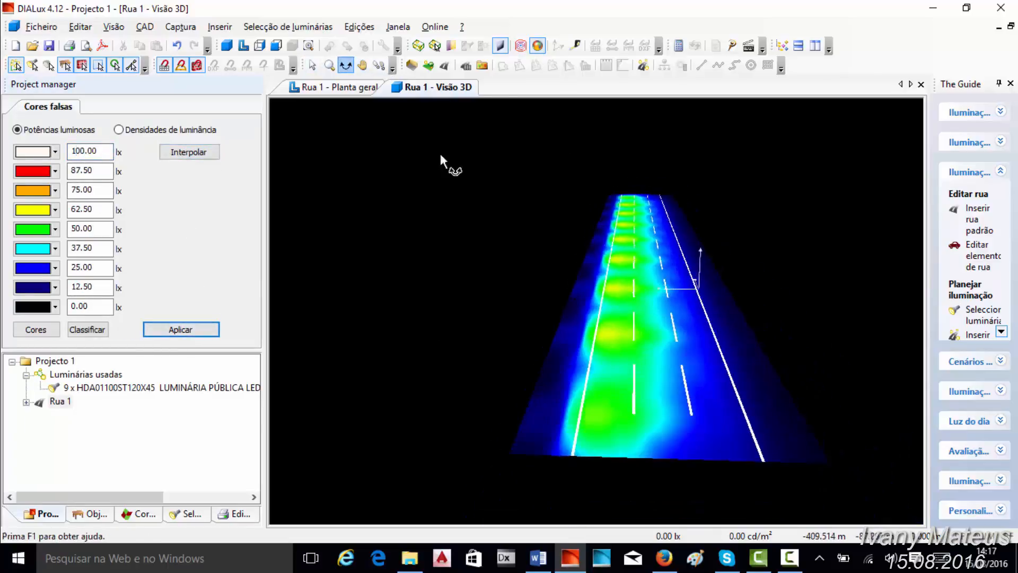
drag(442, 159, 732, 320)
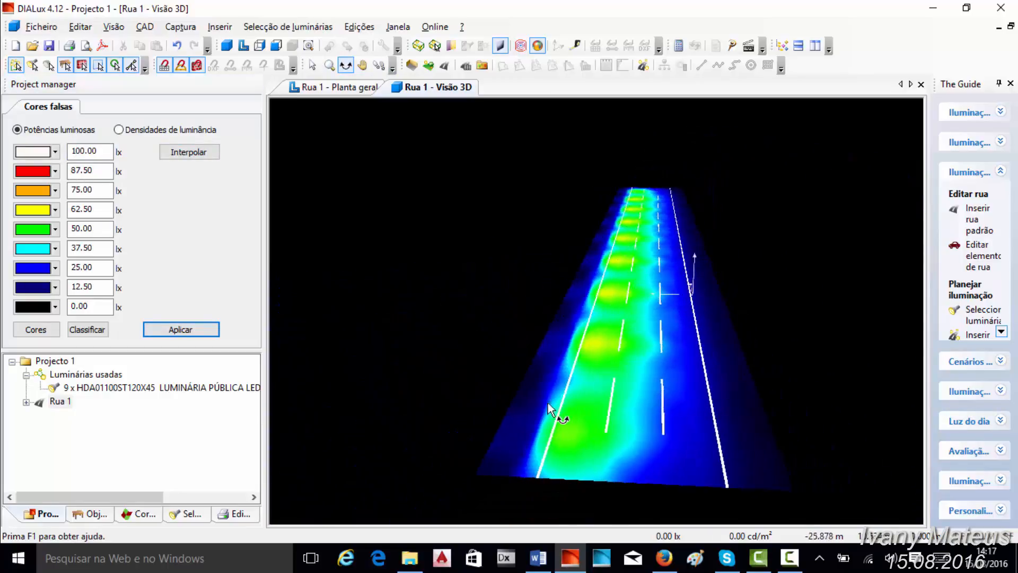
click(26, 375)
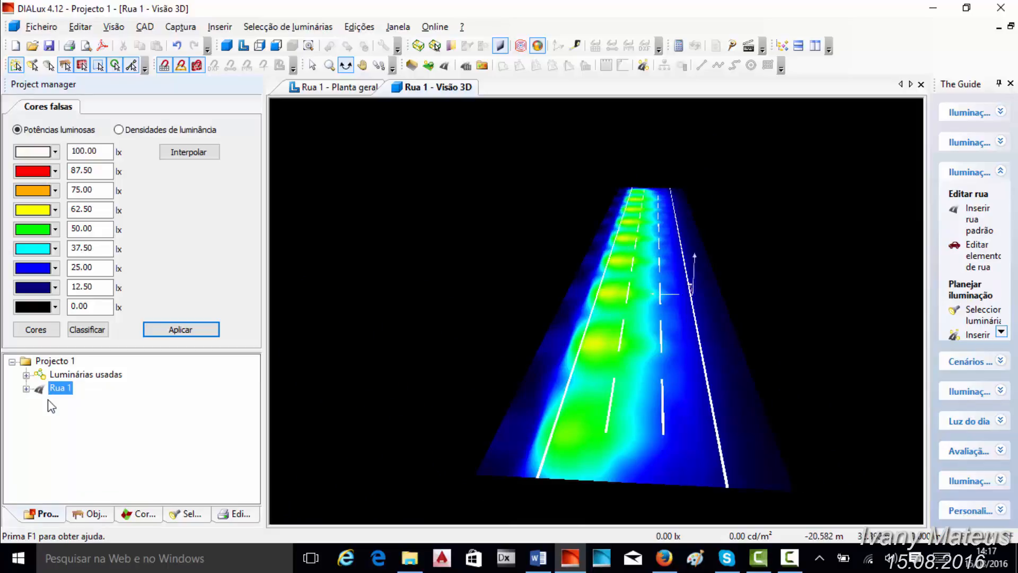
drag(297, 323, 576, 264)
drag(675, 361, 638, 370)
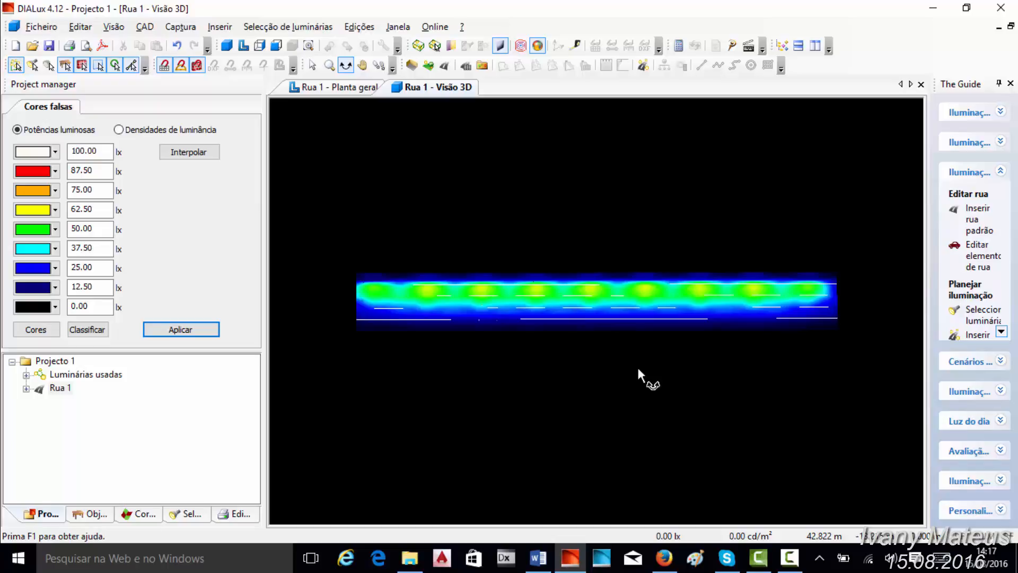
scroll(636, 366, up, 1)
scroll(636, 366, down, 1)
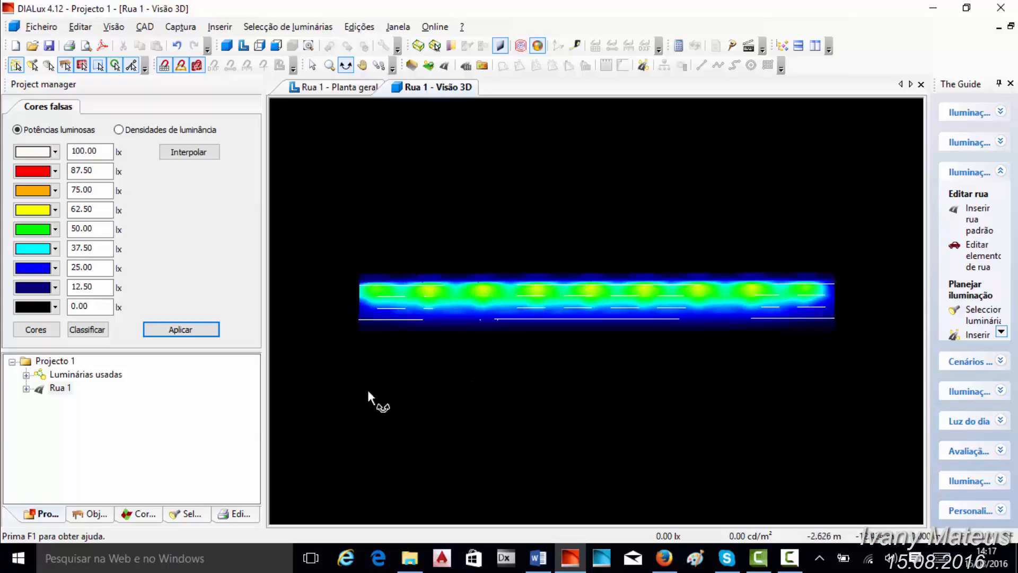
- Open the Dados de planeamento output sheet of Rua 1 and review the street profile and luminaire arrangement
click(236, 512)
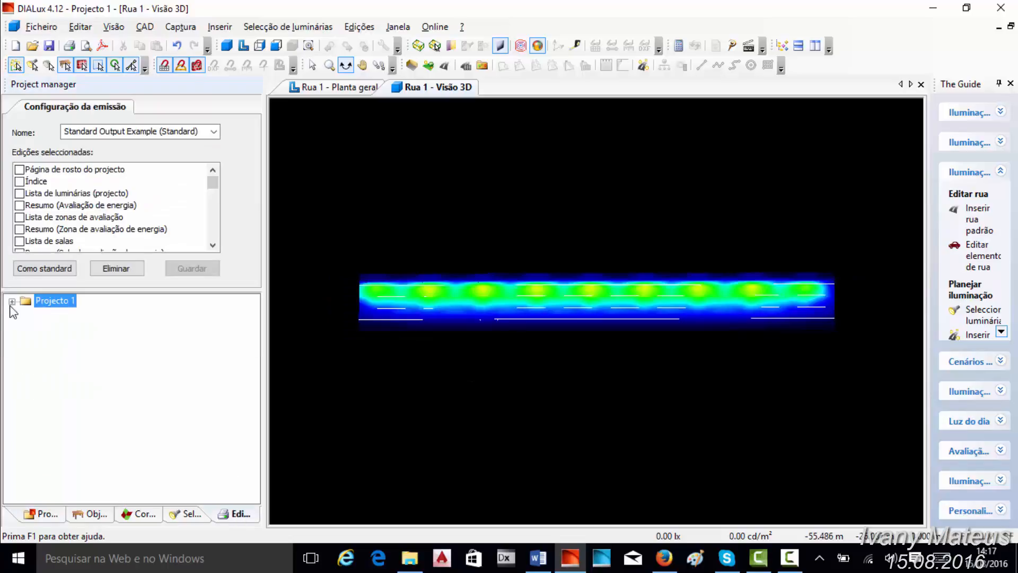
click(12, 300)
click(28, 368)
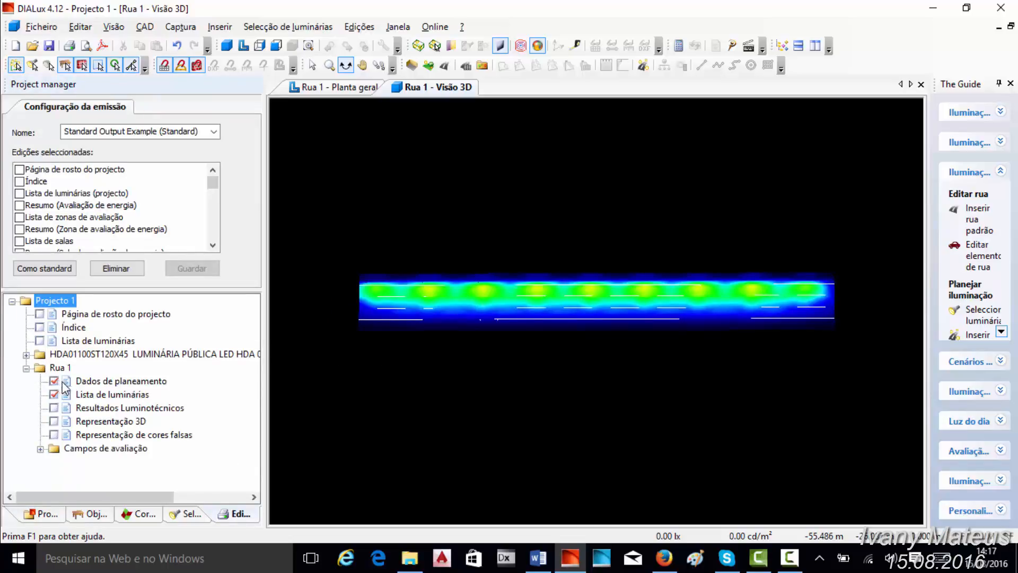
double_click(101, 382)
scroll(502, 276, down, 1)
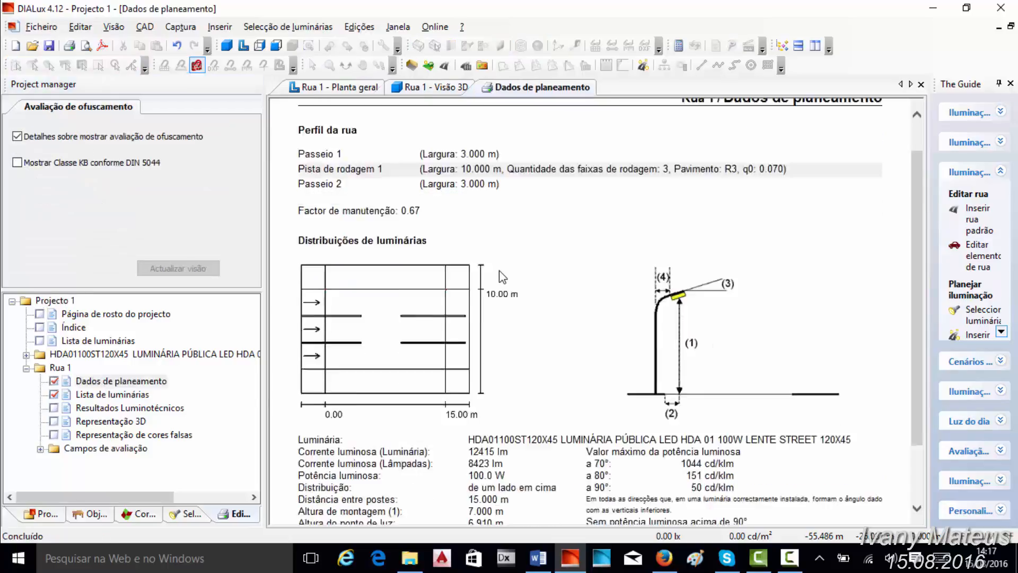
scroll(503, 276, up, 1)
- Review Rua 1's Lista de luminárias sheet and the evaluation field results in Resultados Luminotécnicos
double_click(113, 394)
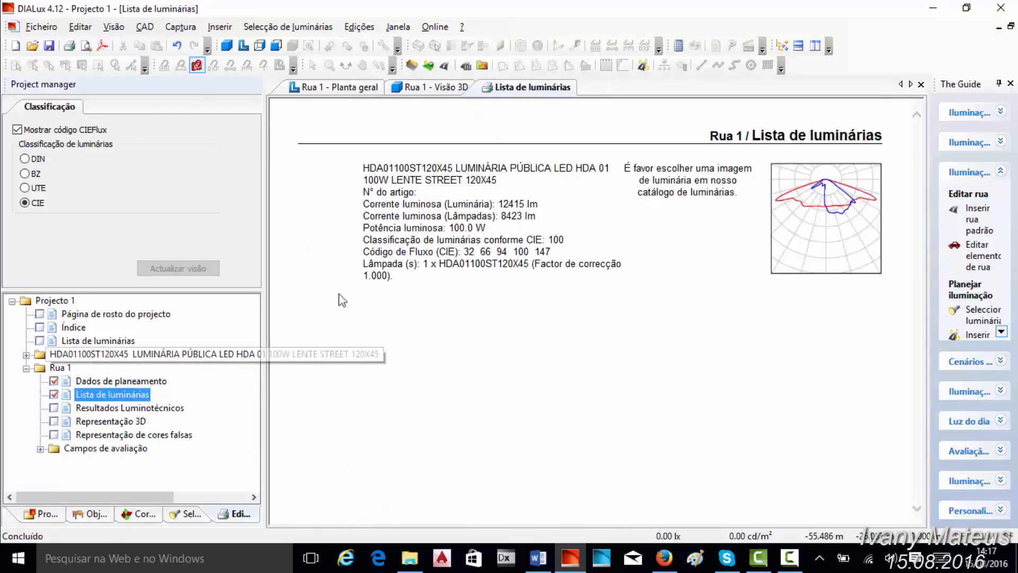
double_click(125, 407)
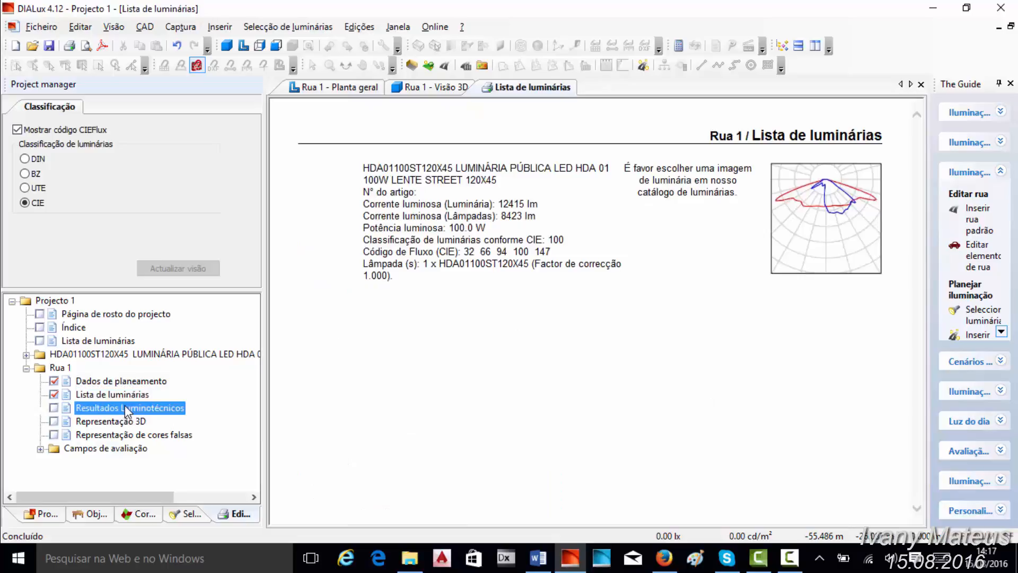
scroll(497, 205, down, 3)
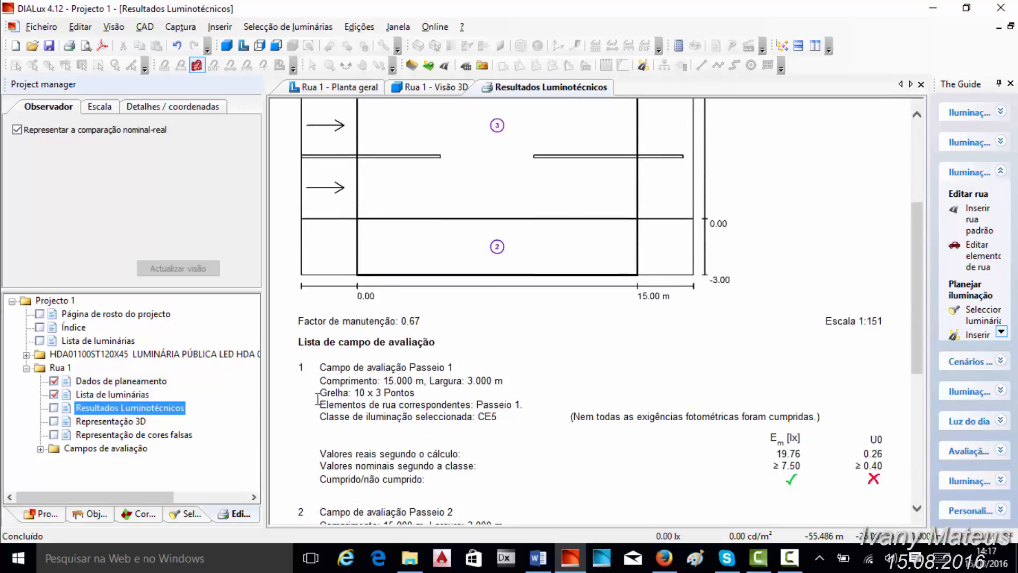
scroll(431, 307, up, 3)
scroll(488, 212, down, 5)
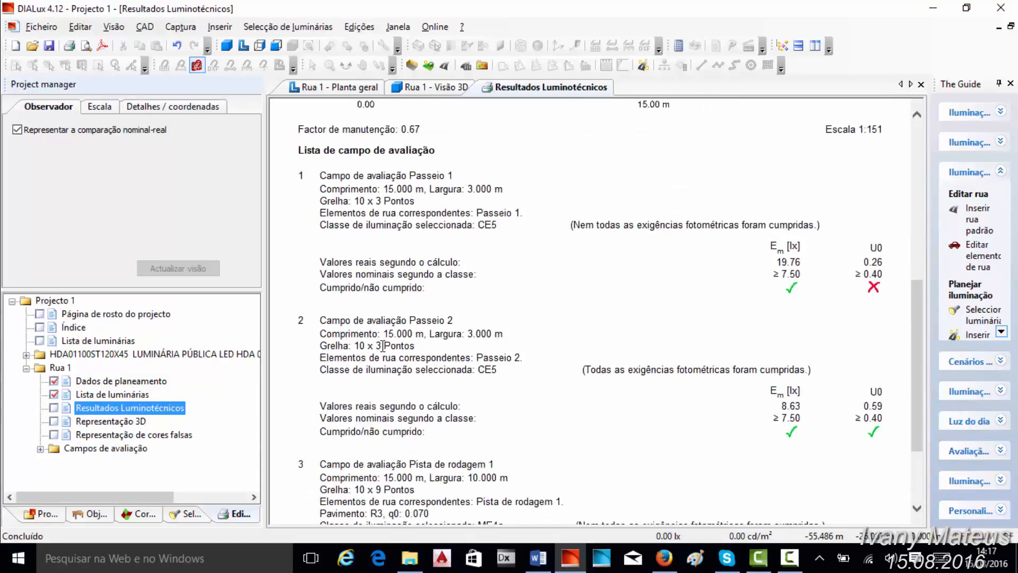
- Review Rua 1's 3D and false-colour output sheets and the outputs available for the Passeio 1 evaluation field
click(98, 425)
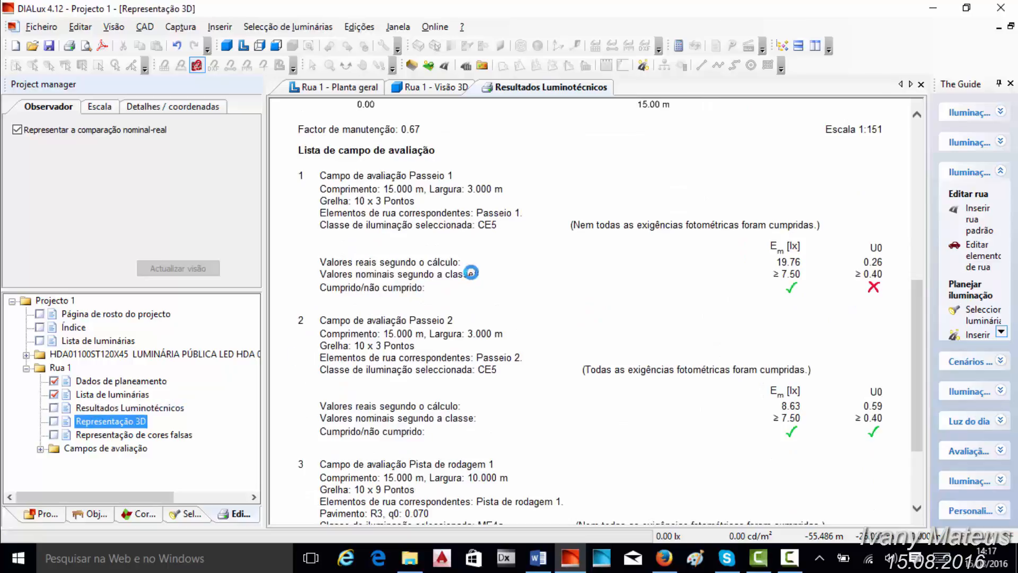
click(115, 435)
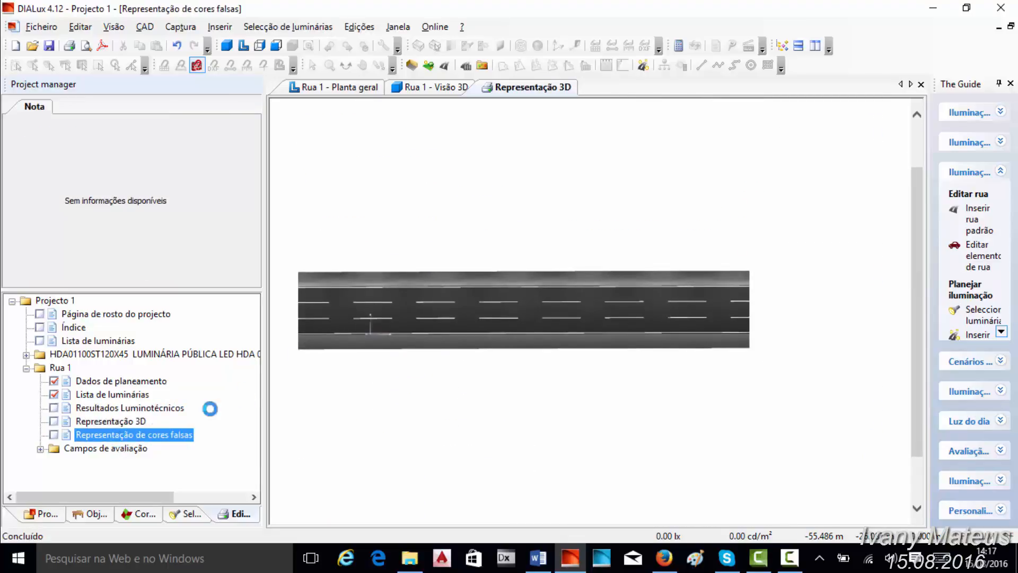
click(41, 448)
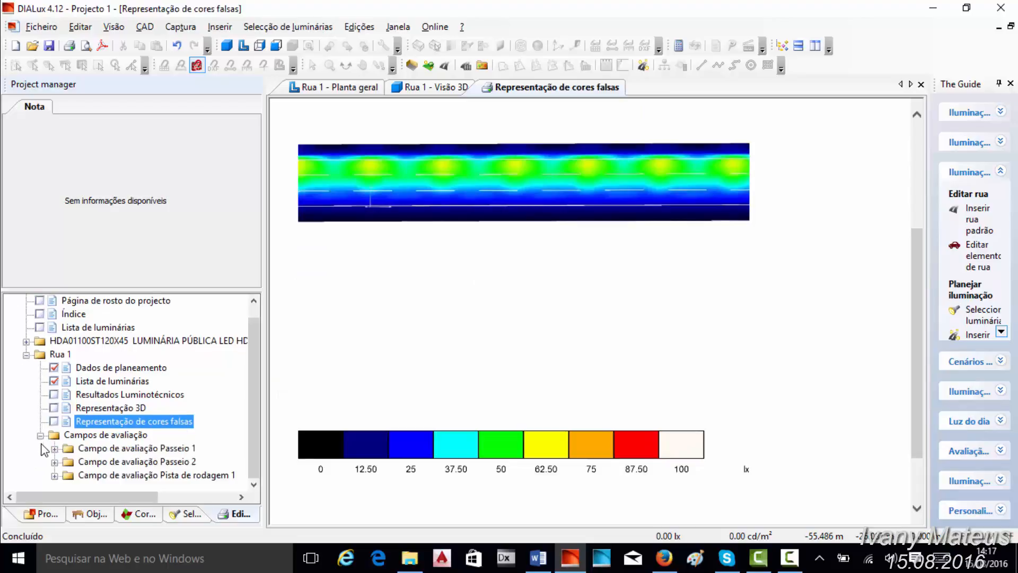
double_click(114, 449)
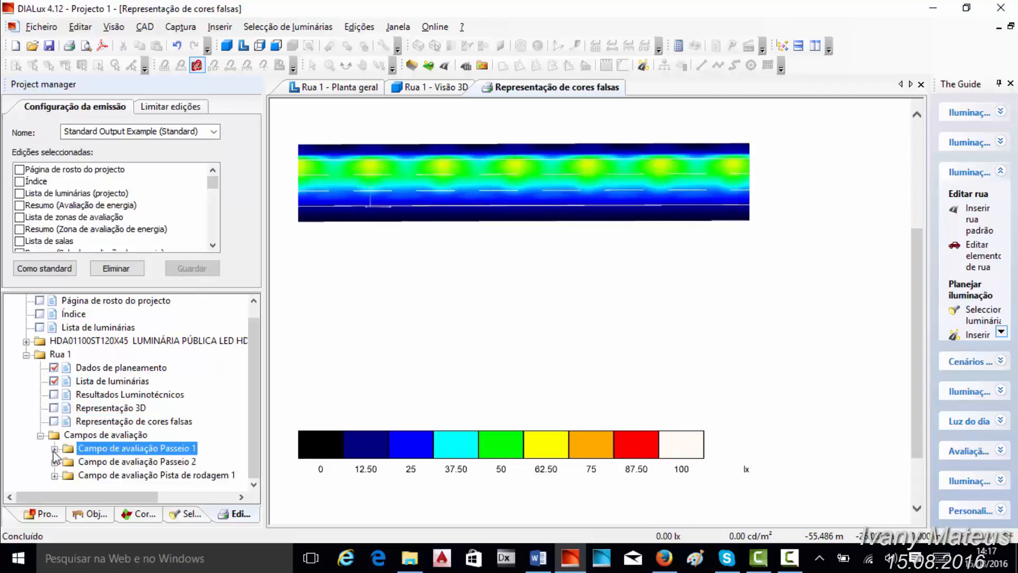
scroll(154, 366, up, 2)
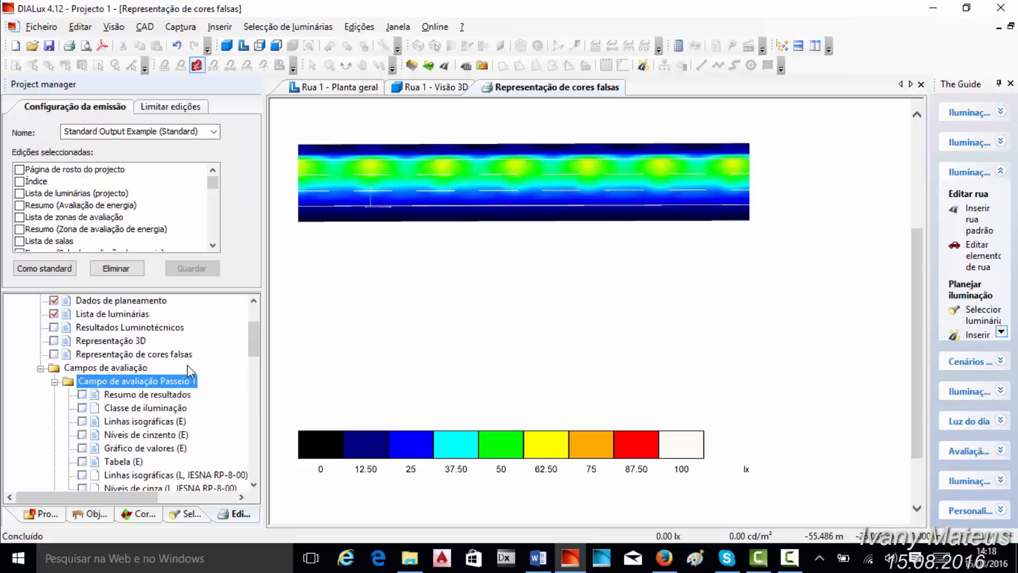
double_click(71, 385)
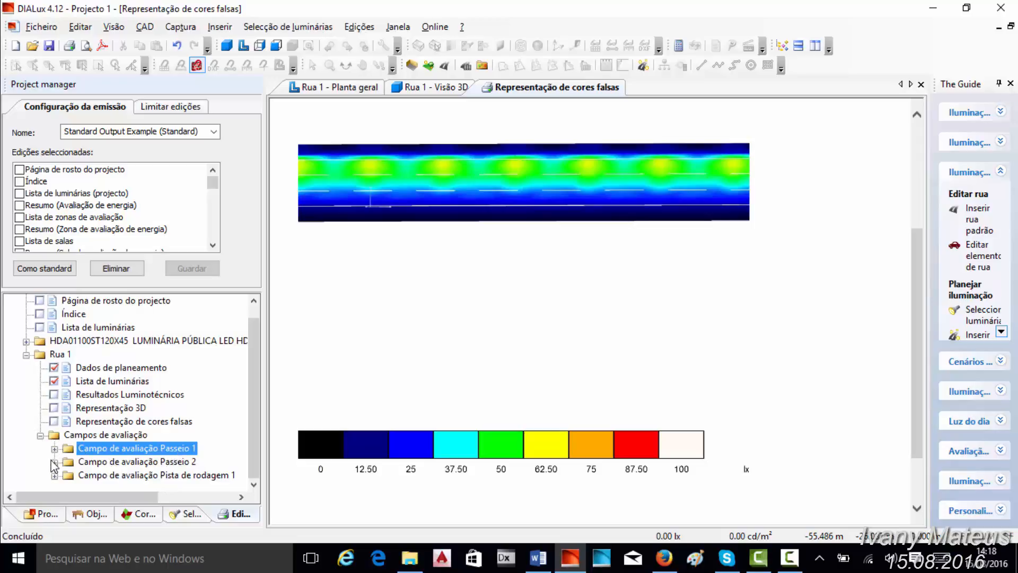
click(40, 435)
click(26, 367)
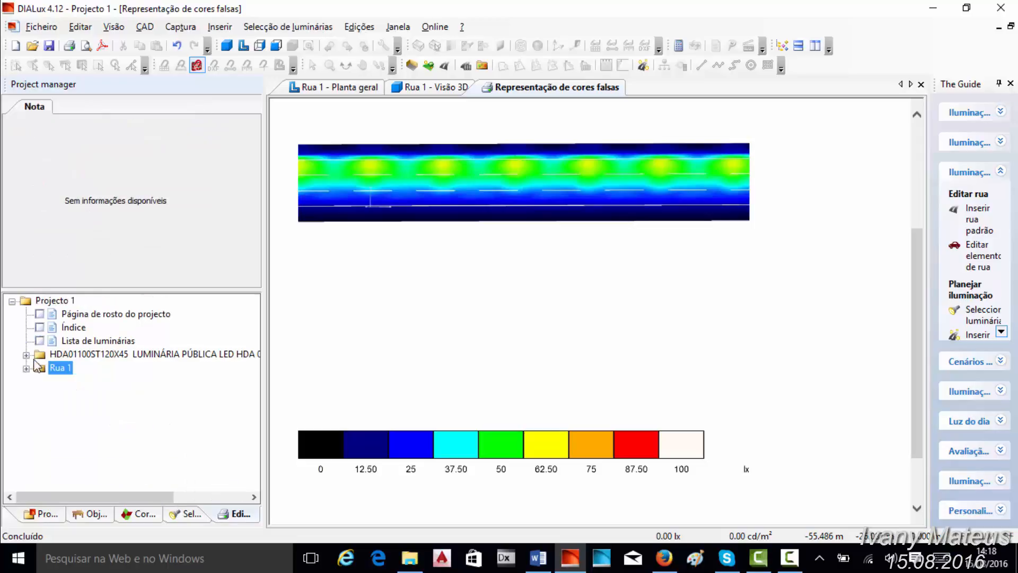
- Insert Rua 1 into an exterior scene from the street's floor plan
click(340, 87)
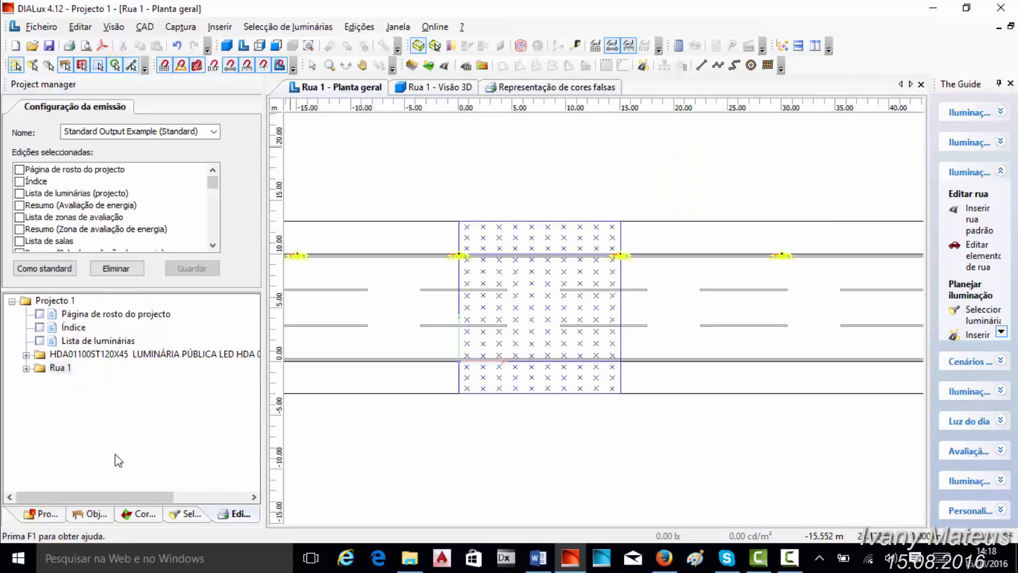
scroll(497, 310, down, 1)
scroll(500, 315, down, 2)
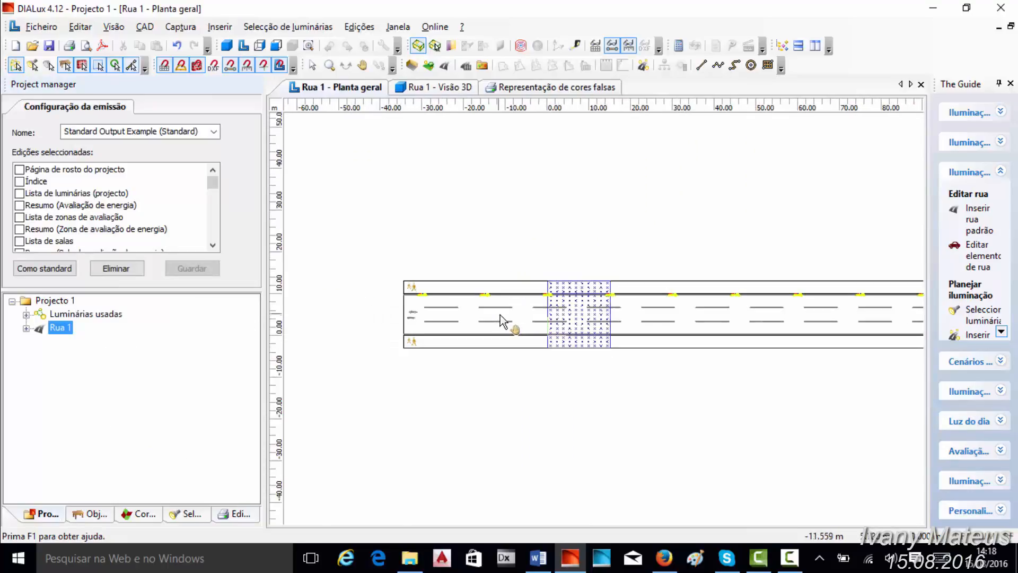
scroll(584, 319, down, 2)
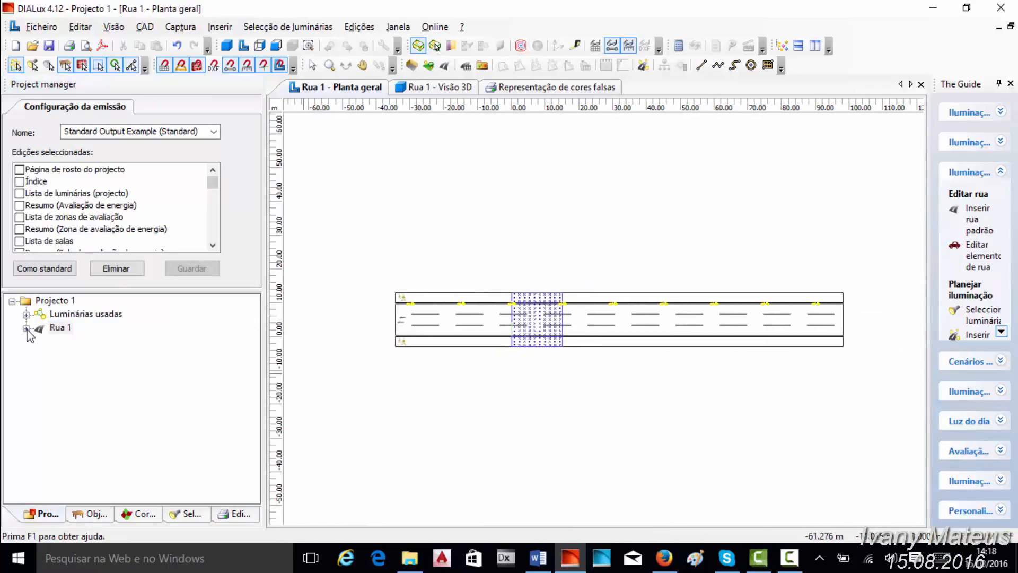
right_click(58, 329)
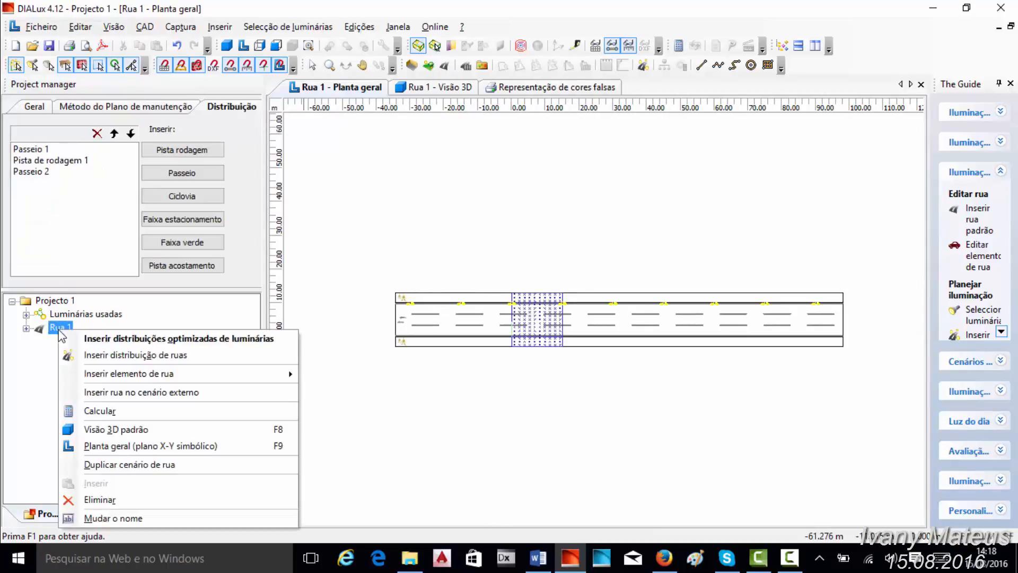
click(110, 396)
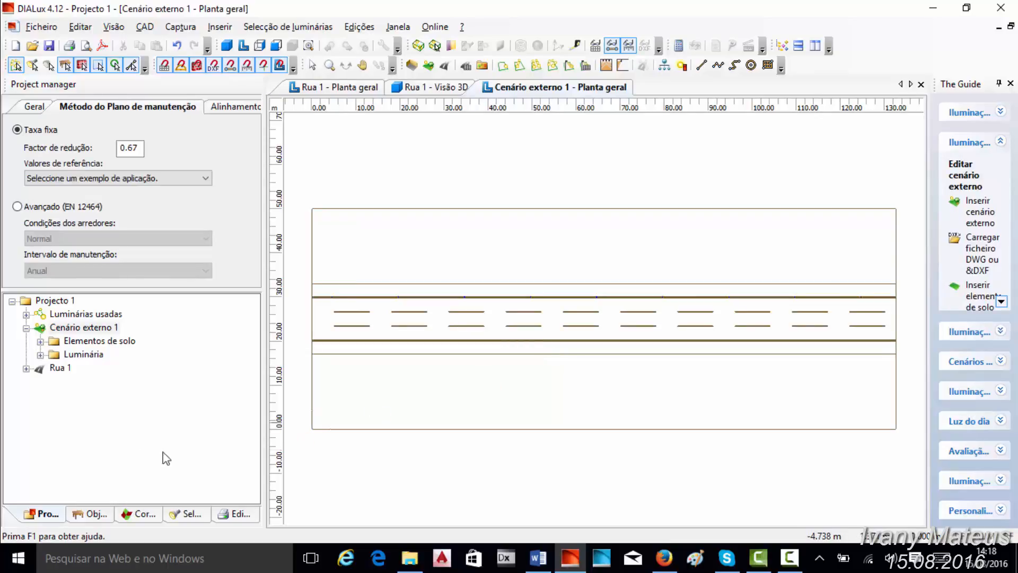
- Look through the ground elements that make up the exterior scene Cenário externo 1
click(40, 341)
scroll(137, 328, down, 1)
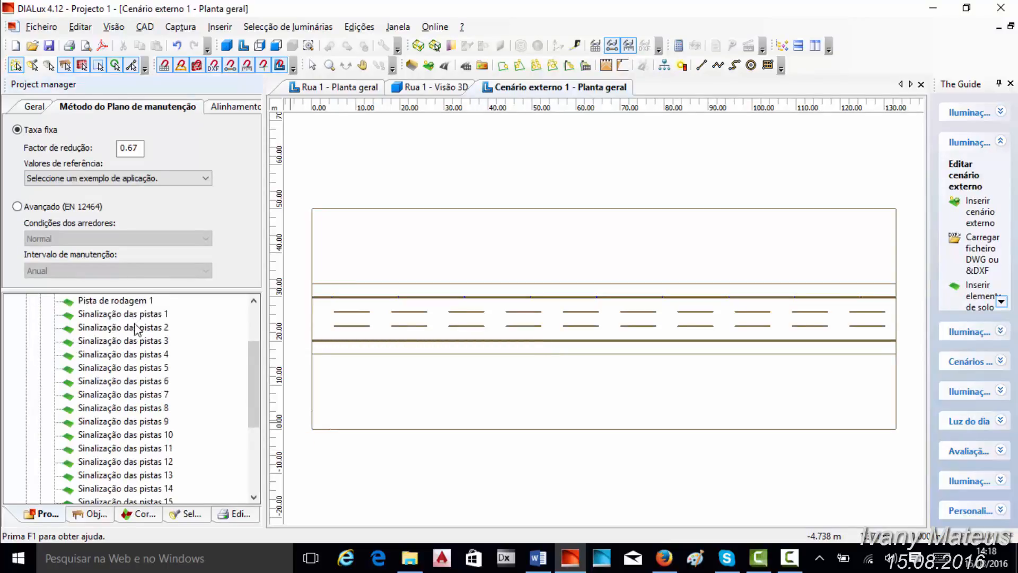
scroll(136, 329, down, 4)
scroll(128, 414, up, 5)
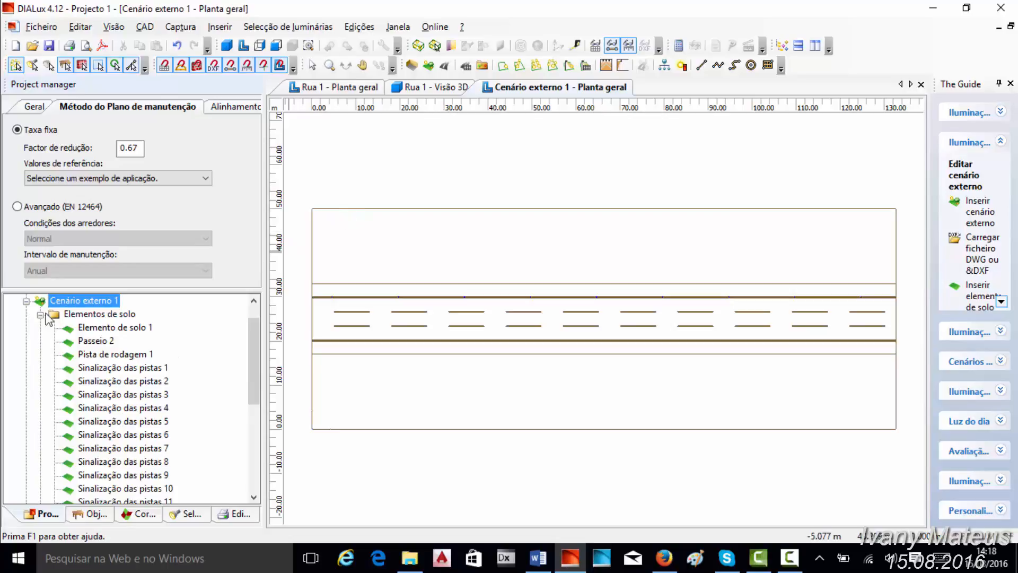
click(26, 301)
- Try to place a standard cuboid (Paralelepípedo) and a prism (Prisma) on the road in Rua 1's floor plan
click(357, 88)
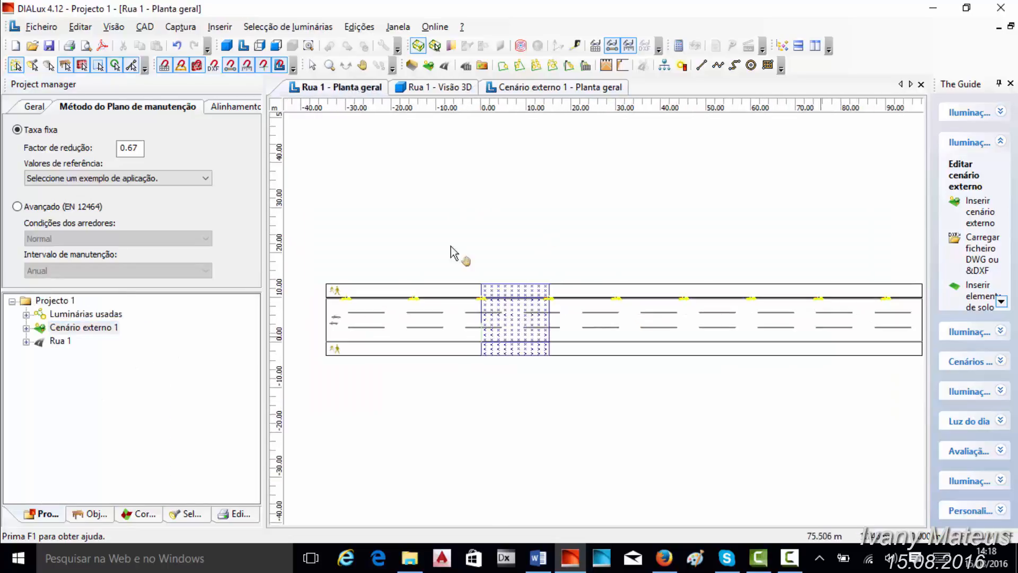
click(93, 514)
click(314, 223)
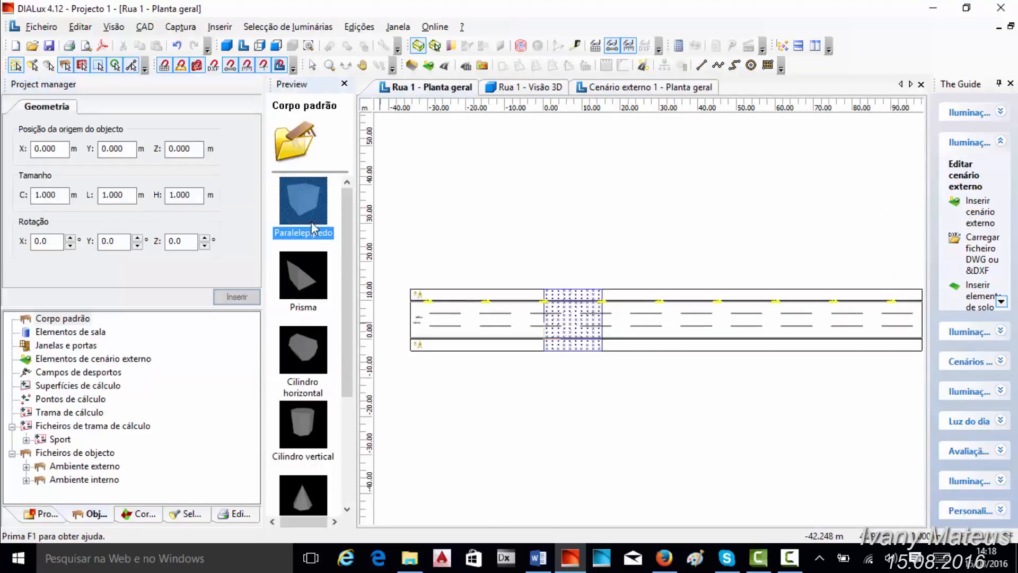
drag(403, 226, 531, 320)
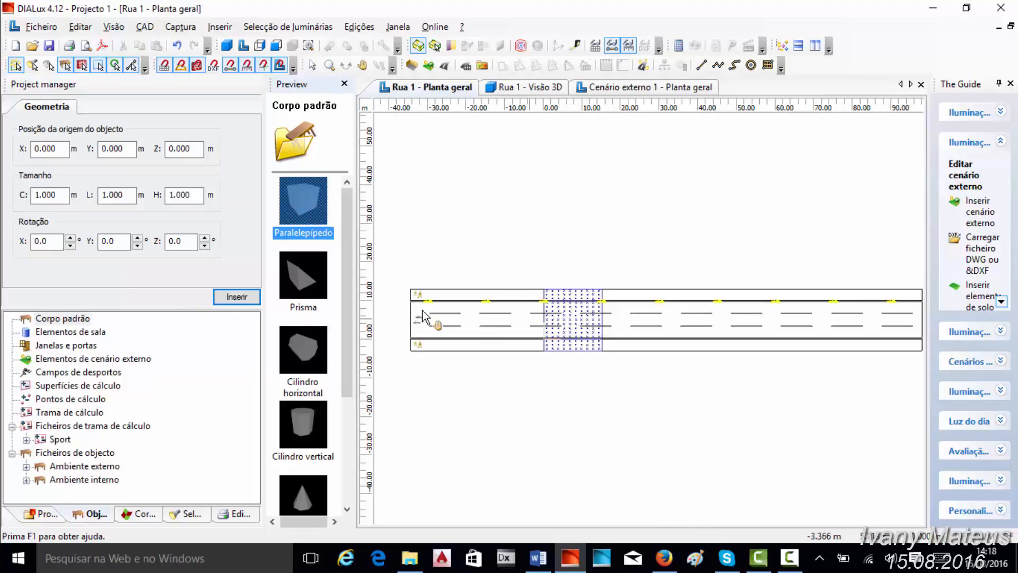
drag(305, 278, 520, 318)
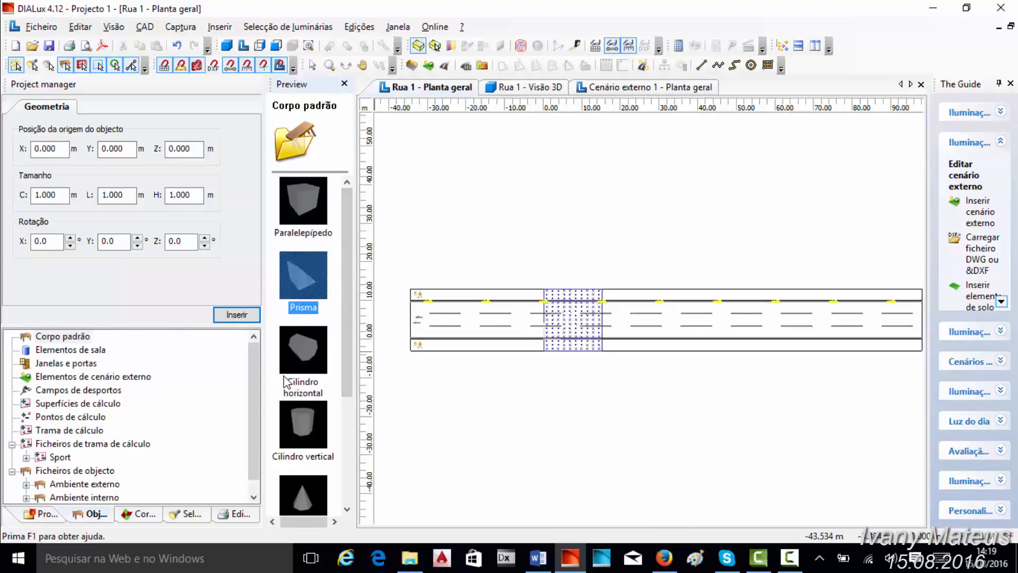
- Try to place a standard horizontal cylinder (Cilindro horizontal) and a vertical cylinder (Cilindro vertical) on the road in Rua 1's floor plan
drag(302, 350, 469, 329)
drag(306, 424, 463, 334)
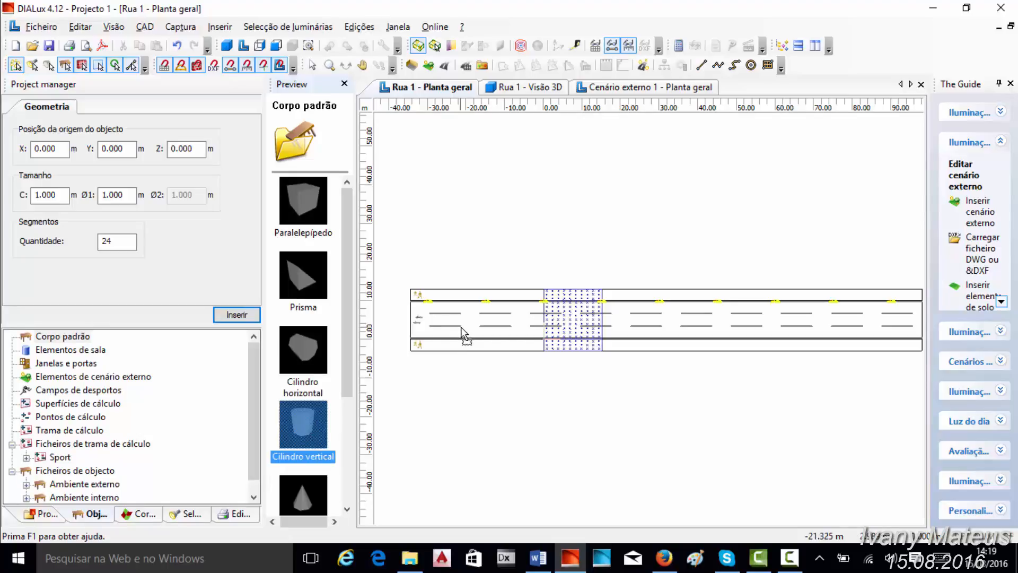
drag(461, 328, 462, 329)
click(41, 513)
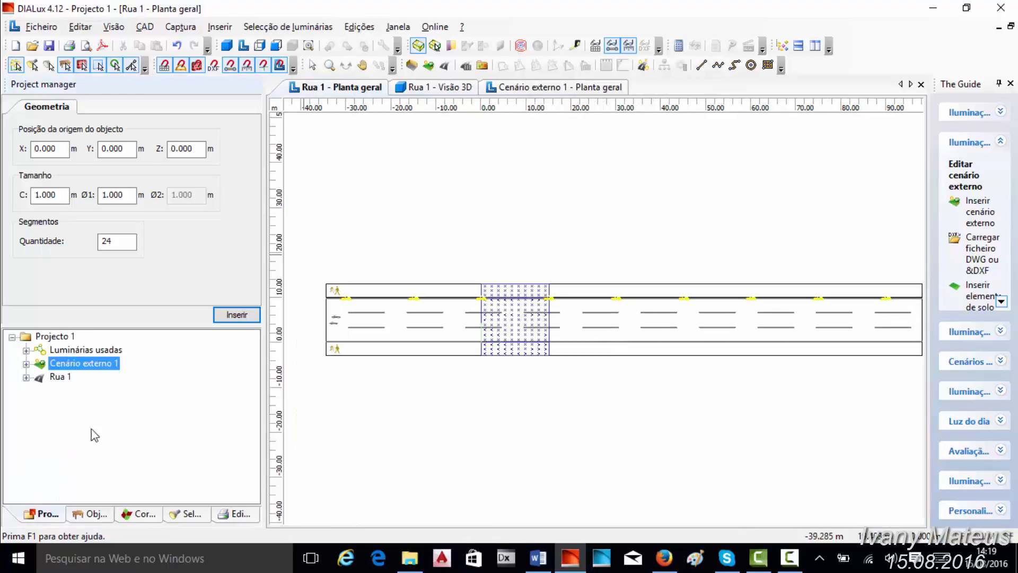
right_click(58, 378)
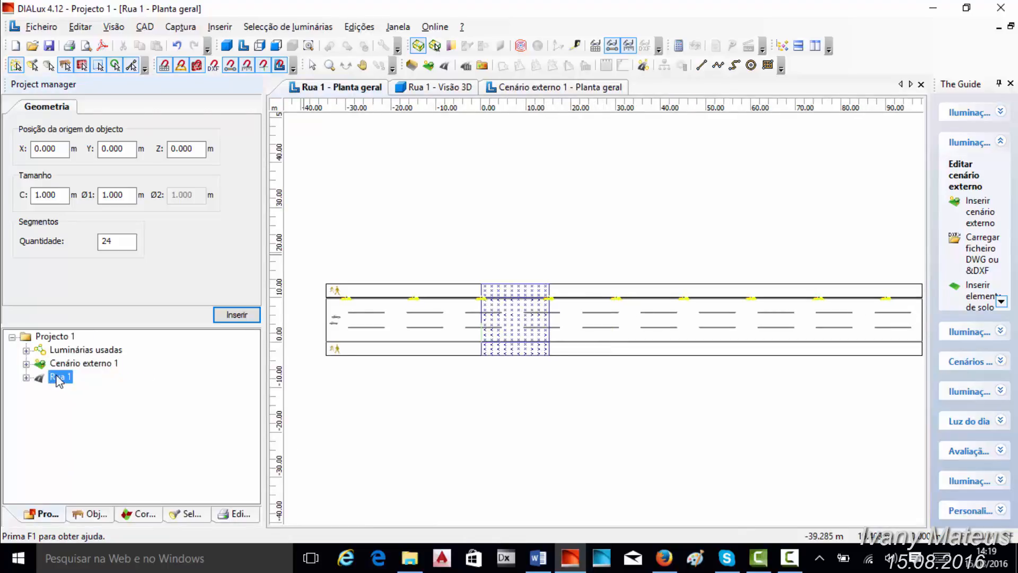
click(101, 409)
- Examine the street layout and ground outline in the floor plan of Cenário externo 1
click(520, 87)
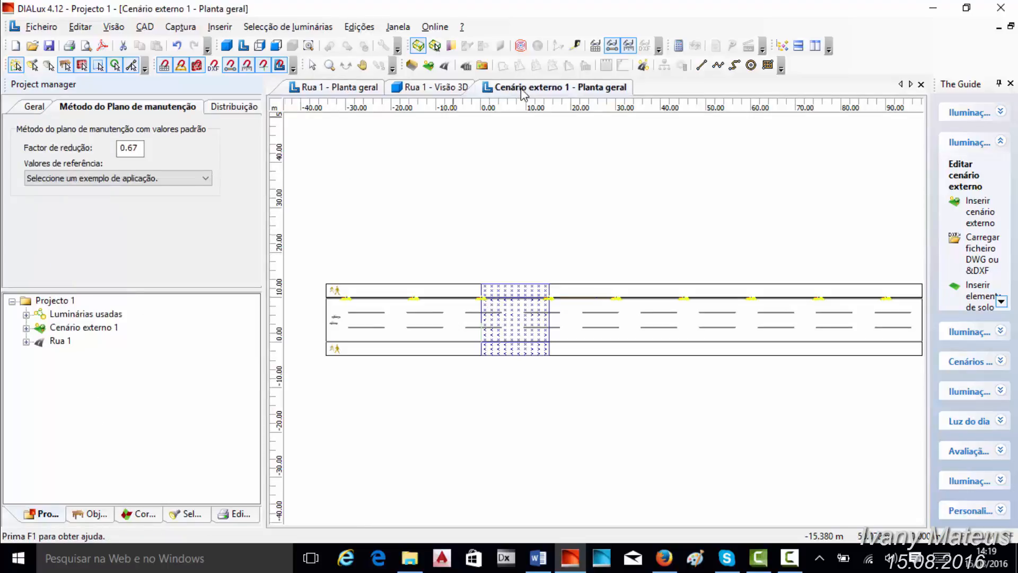
drag(521, 325, 561, 327)
scroll(561, 327, up, 2)
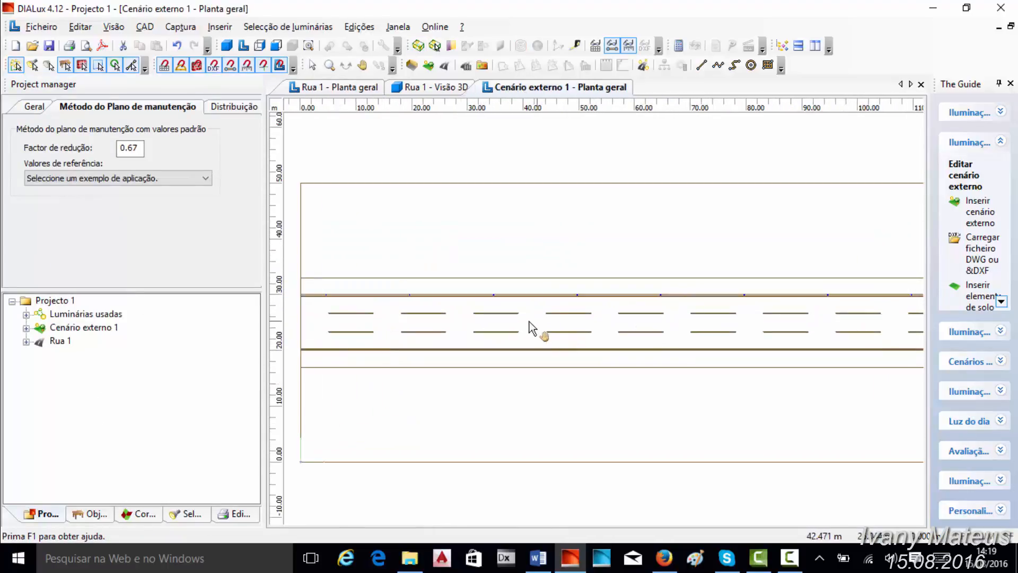
drag(459, 317, 524, 321)
scroll(524, 321, down, 2)
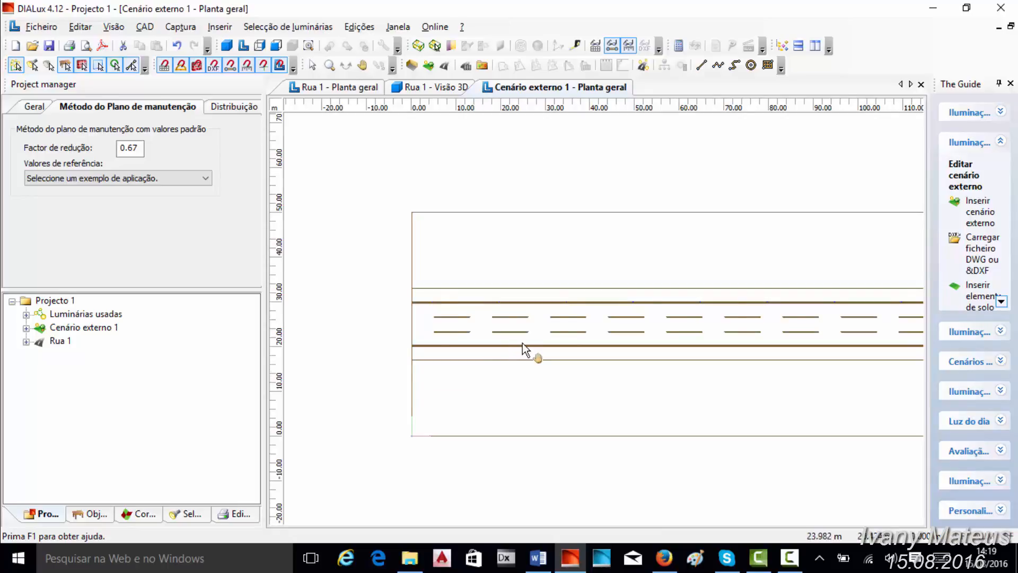
scroll(632, 348, down, 3)
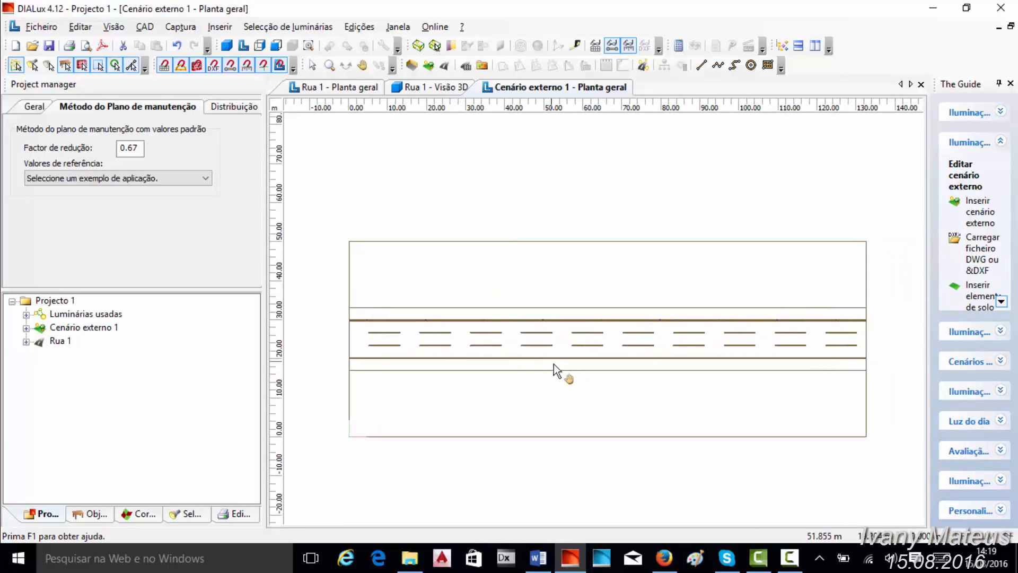
scroll(439, 381, up, 1)
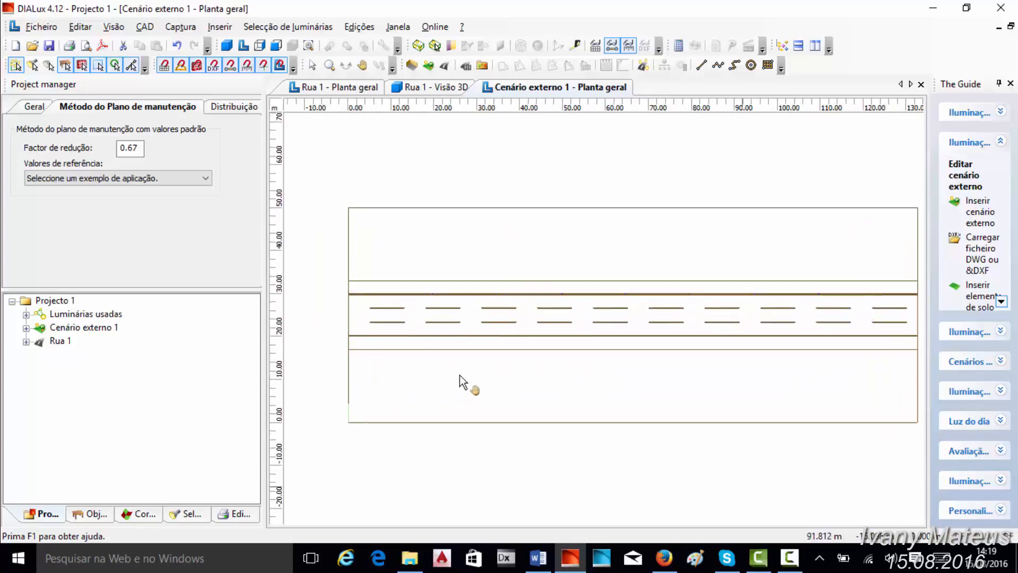
- Close Rua 1's floor plan and 3D view windows, leaving only the exterior scene open
right_click(348, 92)
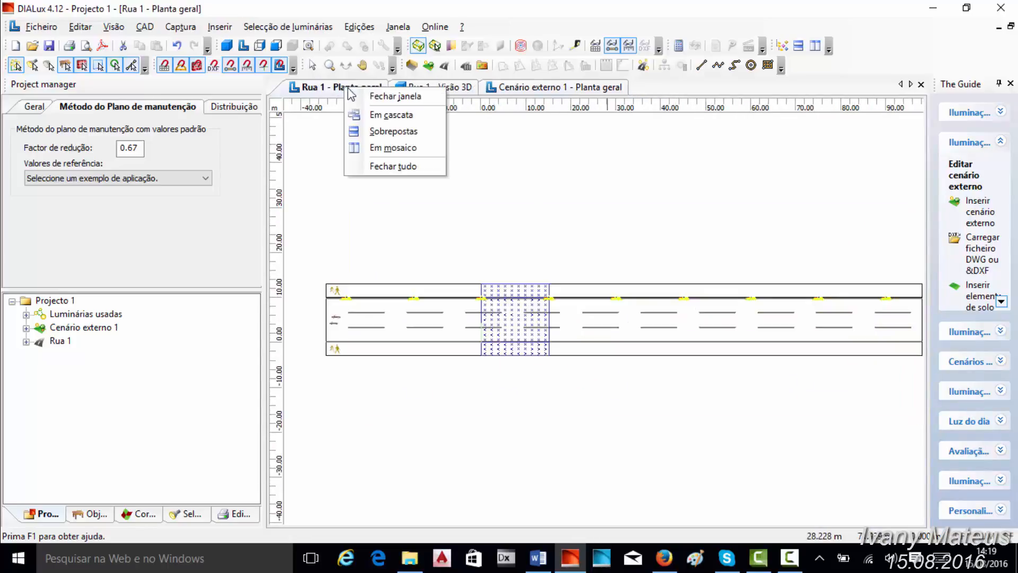
click(372, 98)
right_click(347, 93)
click(372, 97)
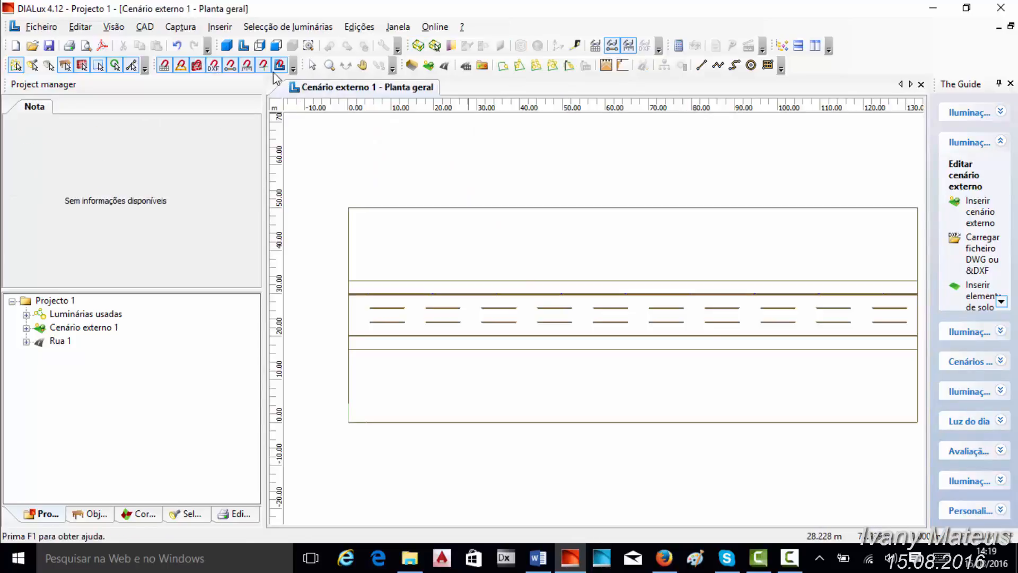
- Open the 3D view of Cenário externo 1 and orbit to look along the road
click(227, 45)
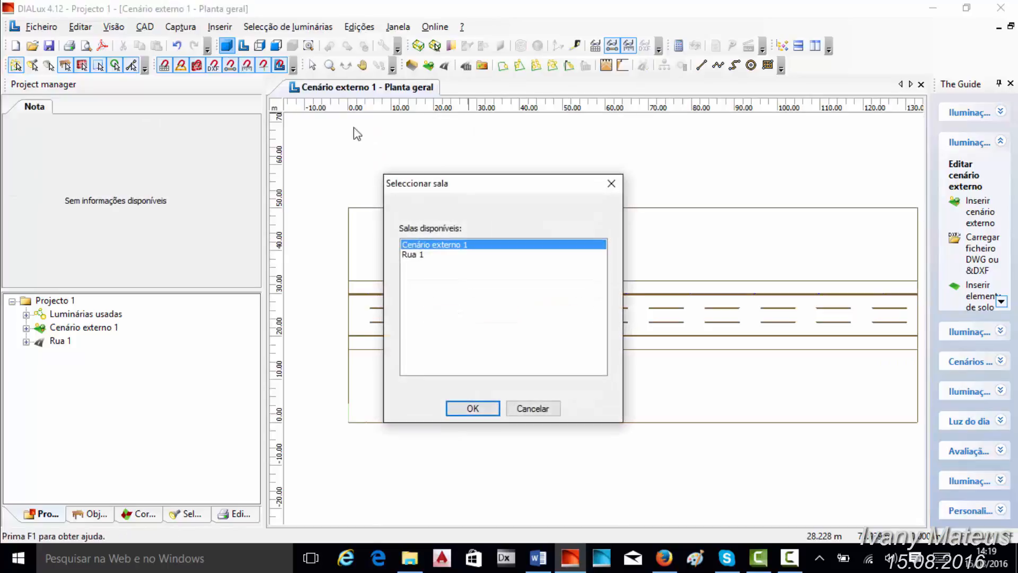
click(473, 408)
drag(375, 370, 672, 329)
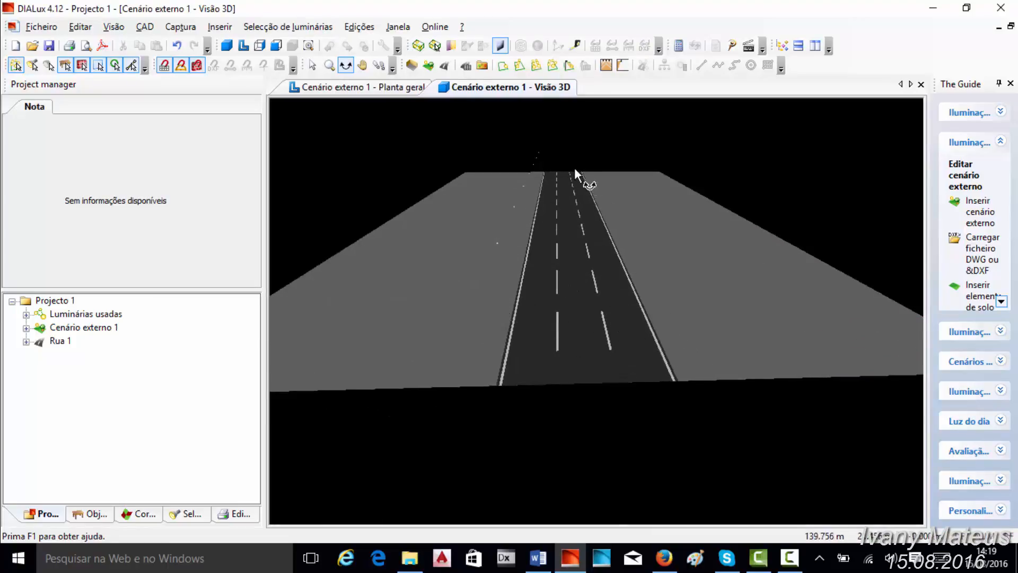
- Narrow Elemento de solo 1 in the floor plan so both long edges meet the outer sidewalk edges, and check it in 3D
click(380, 89)
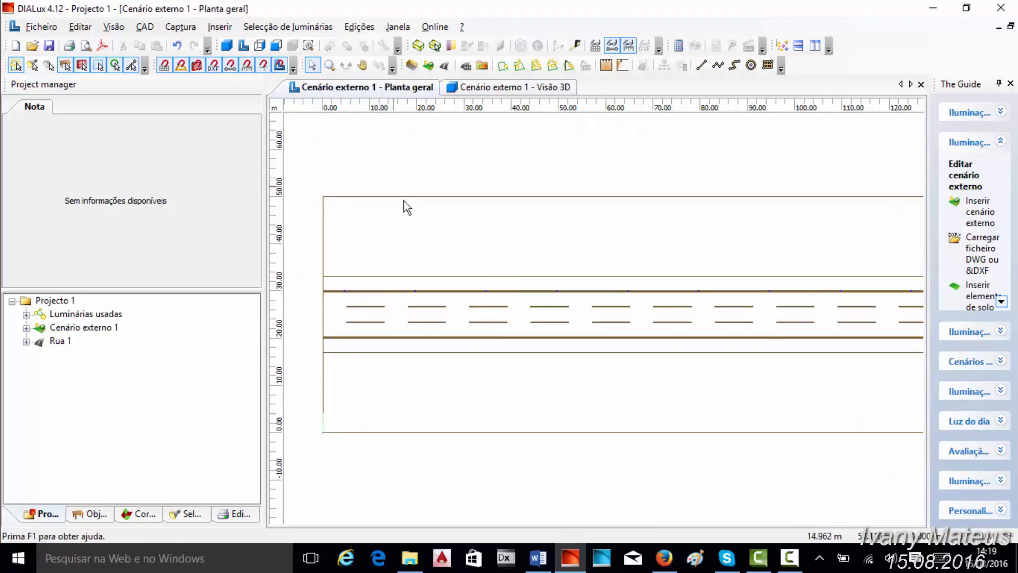
click(403, 200)
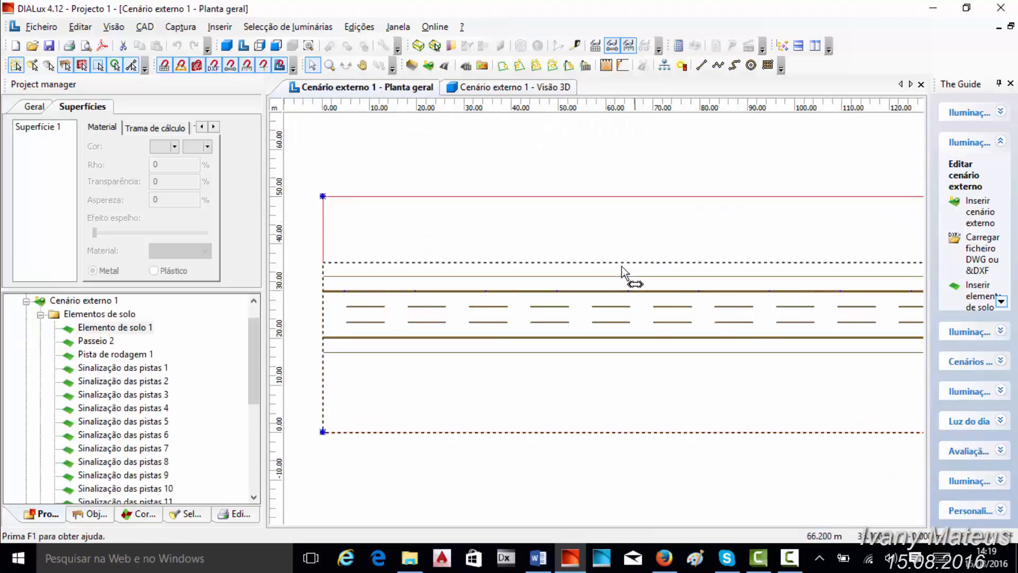
drag(621, 266, 628, 293)
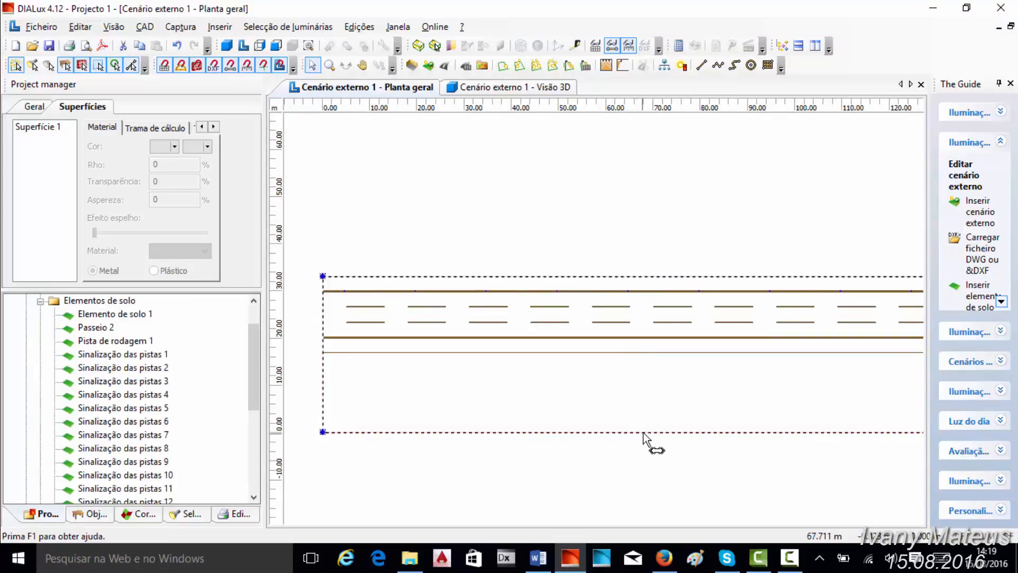
drag(652, 444, 652, 364)
click(480, 89)
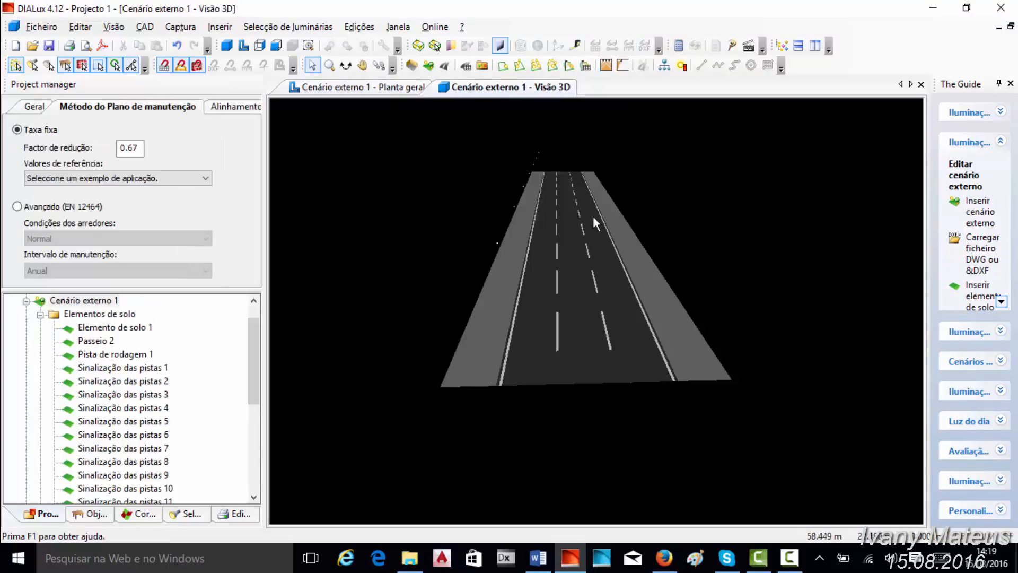
- Place a standard vertical cylinder (Cilindro vertical) beside a luminaire on the upper road edge in the floor plan, at about X 19.5, Y 30.4
click(401, 88)
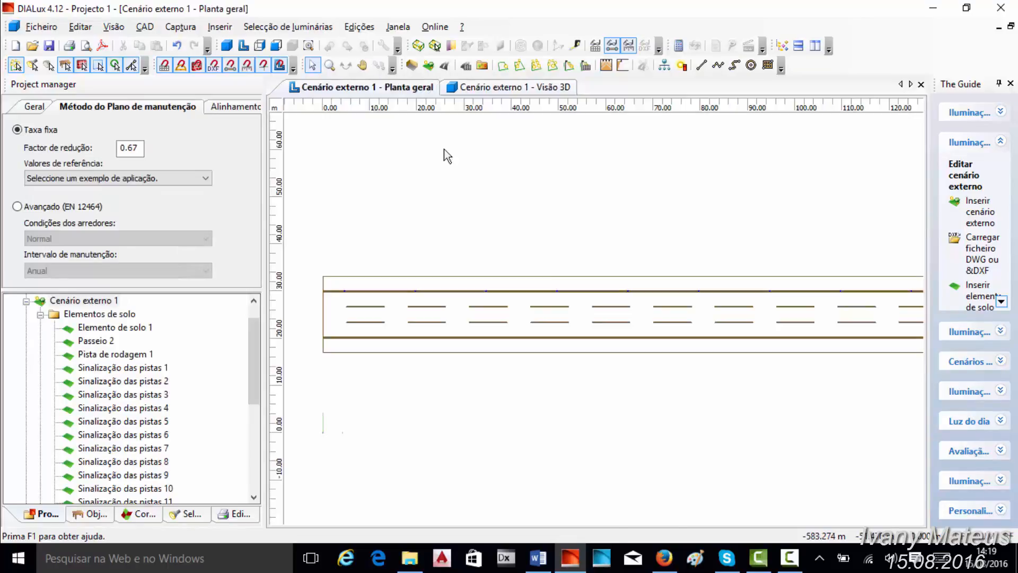
scroll(561, 282, up, 3)
scroll(490, 344, up, 5)
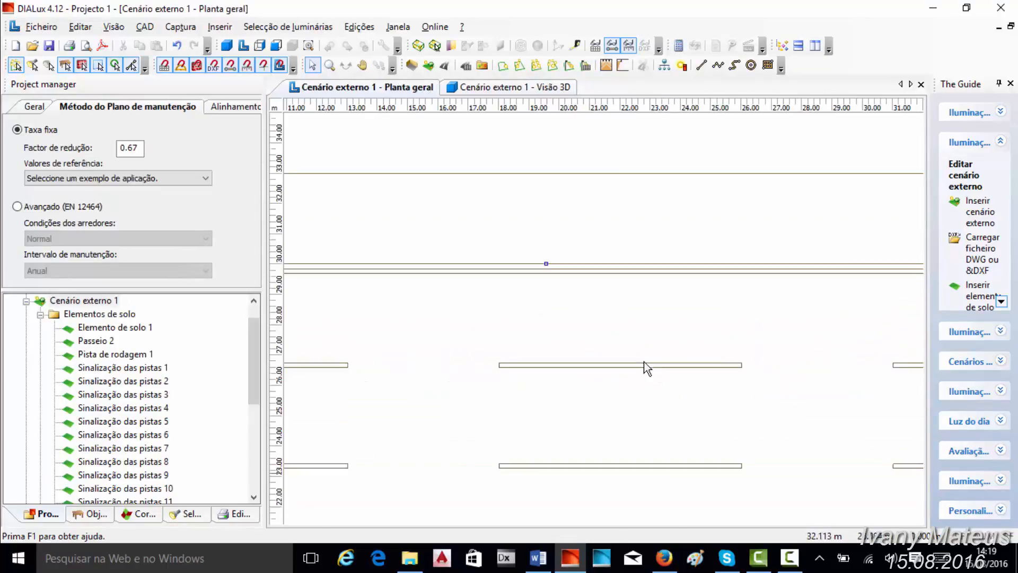
click(108, 516)
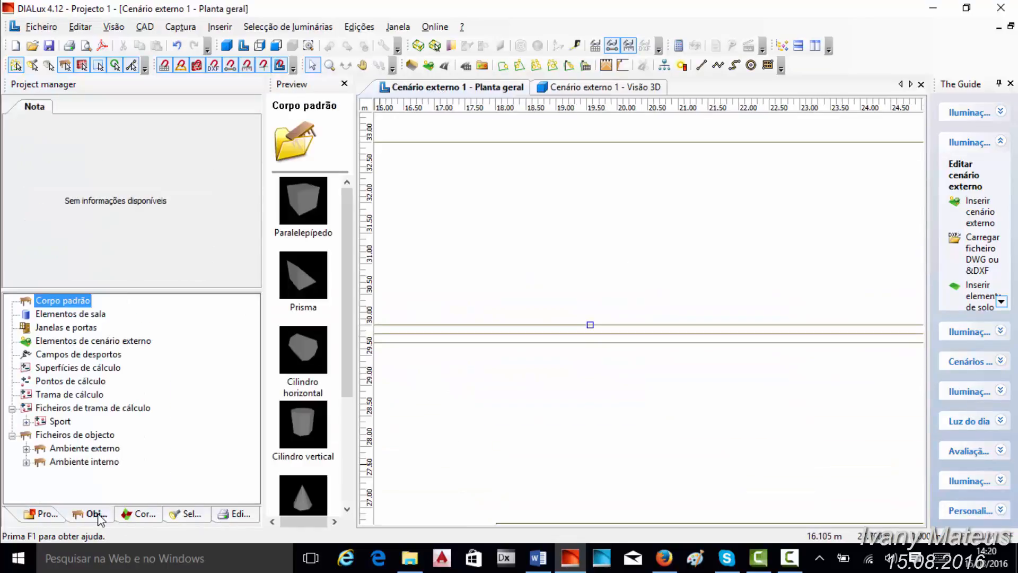
click(294, 425)
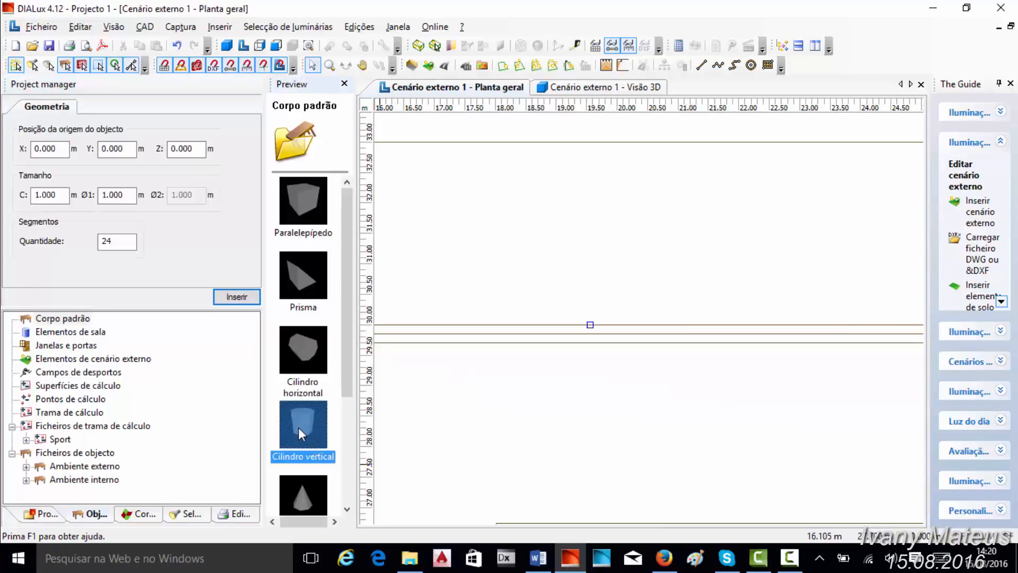
click(587, 301)
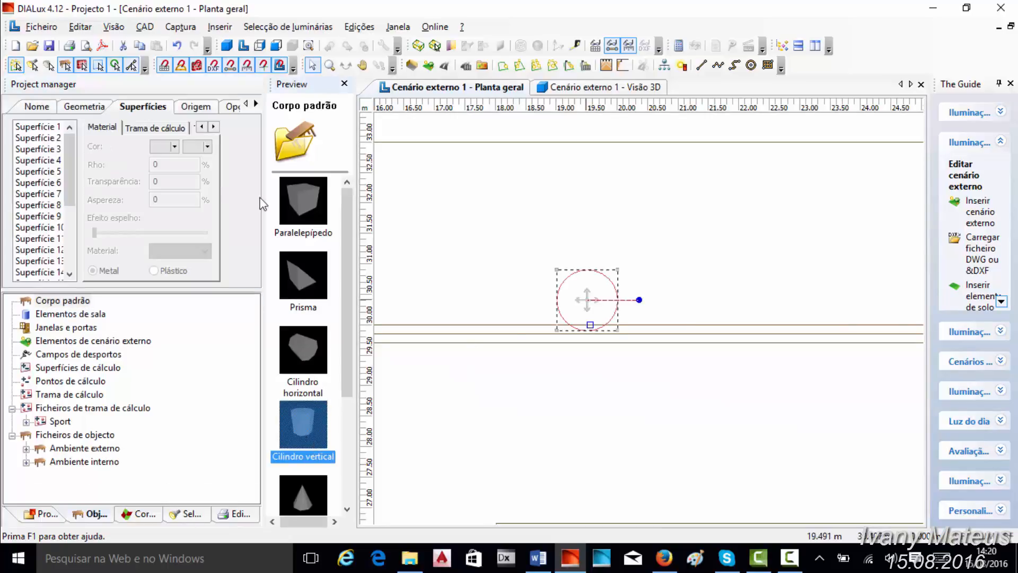
- Set the vertical cylinder's height to 7 m and its Z origin to 3.5 m
click(98, 110)
drag(196, 196, 126, 198)
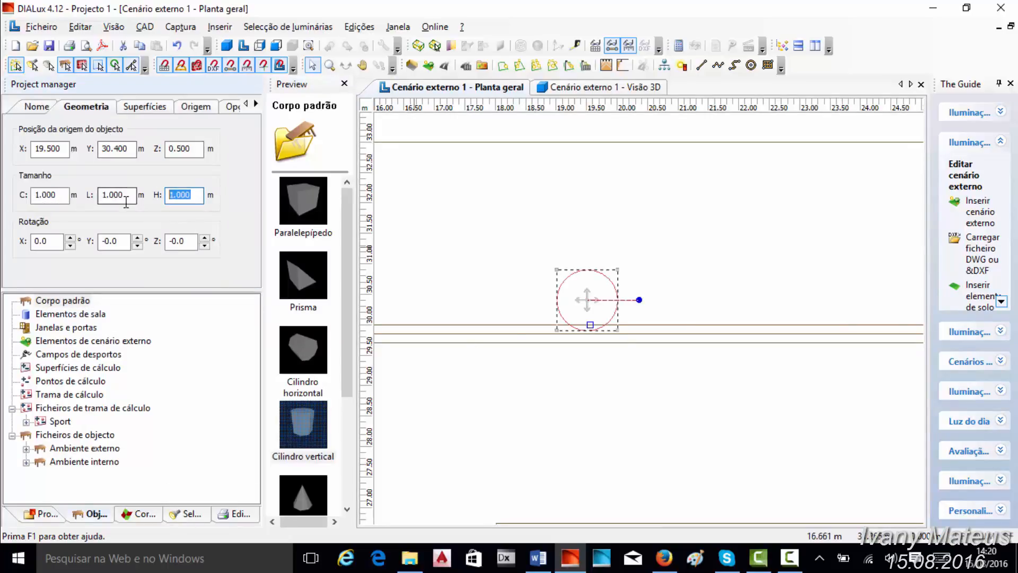
text(7)
double_click(181, 148)
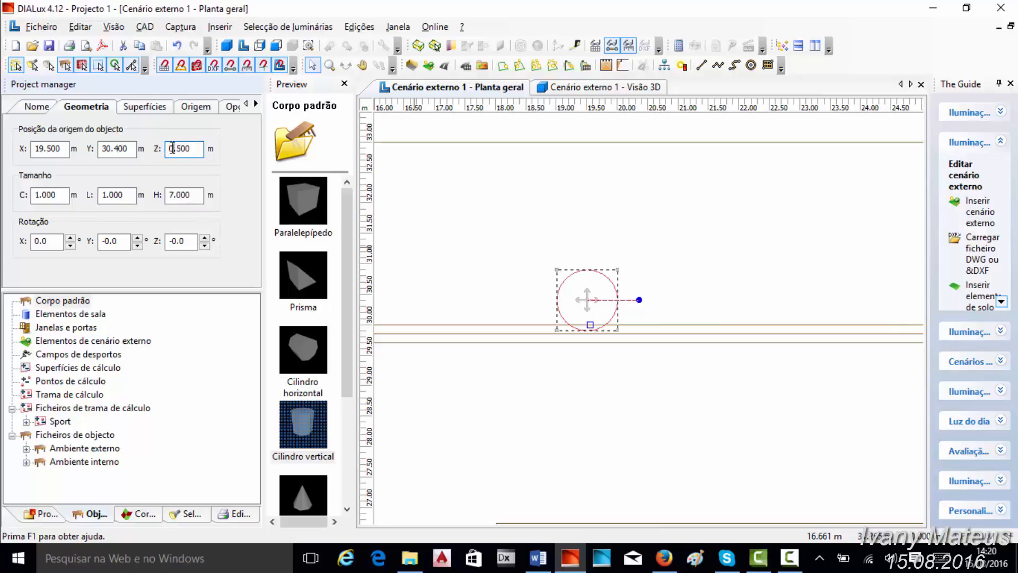
- Set the vertical cylinder's length and width to 0.3 m and move it to about X 19.6, Y 30.6
drag(111, 195, 190, 192)
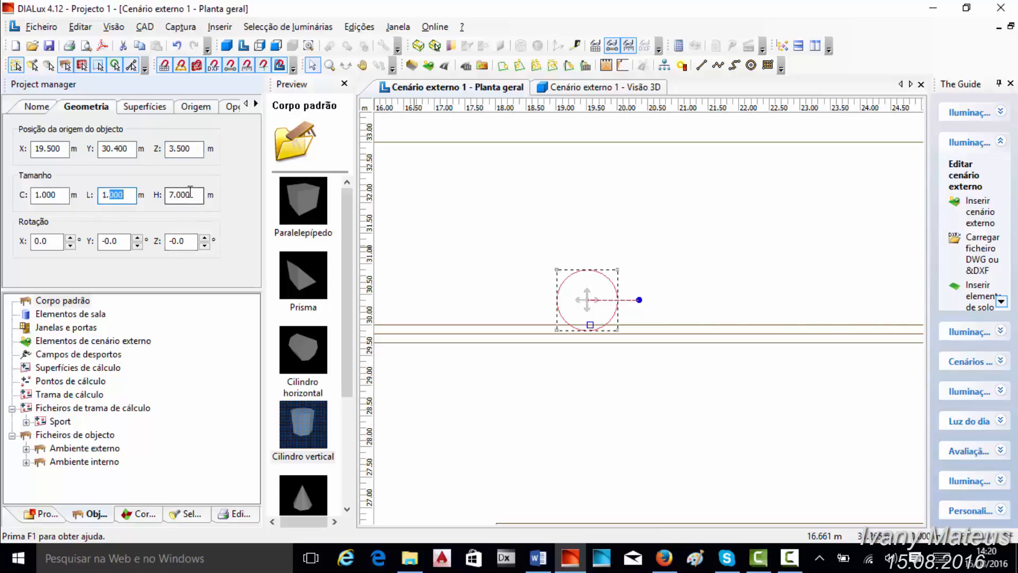
text(3)
key(Left)
key(Left)
key(BackSpace)
text(0)
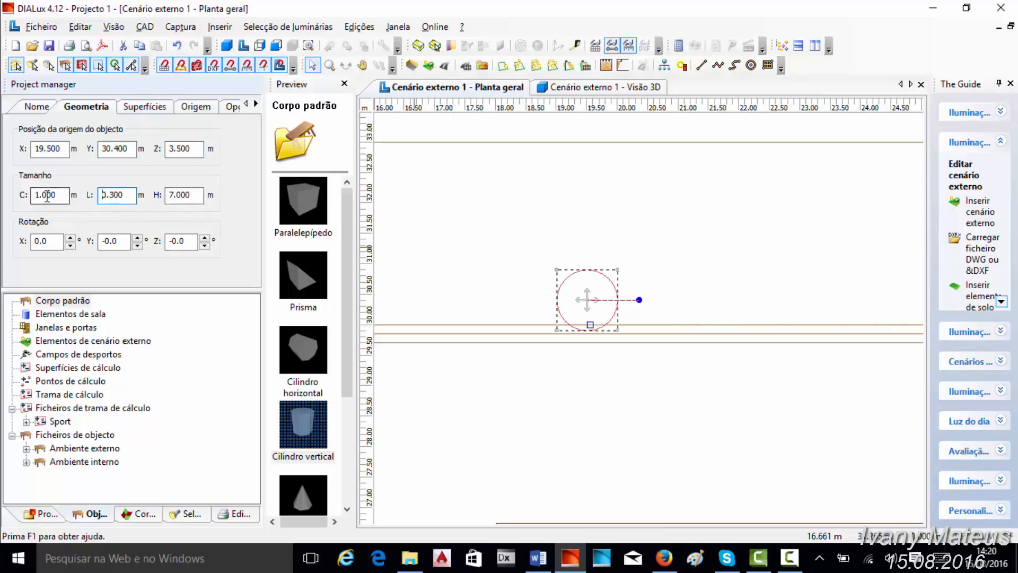
drag(43, 196, 72, 199)
text(3)
scroll(549, 247, up, 5)
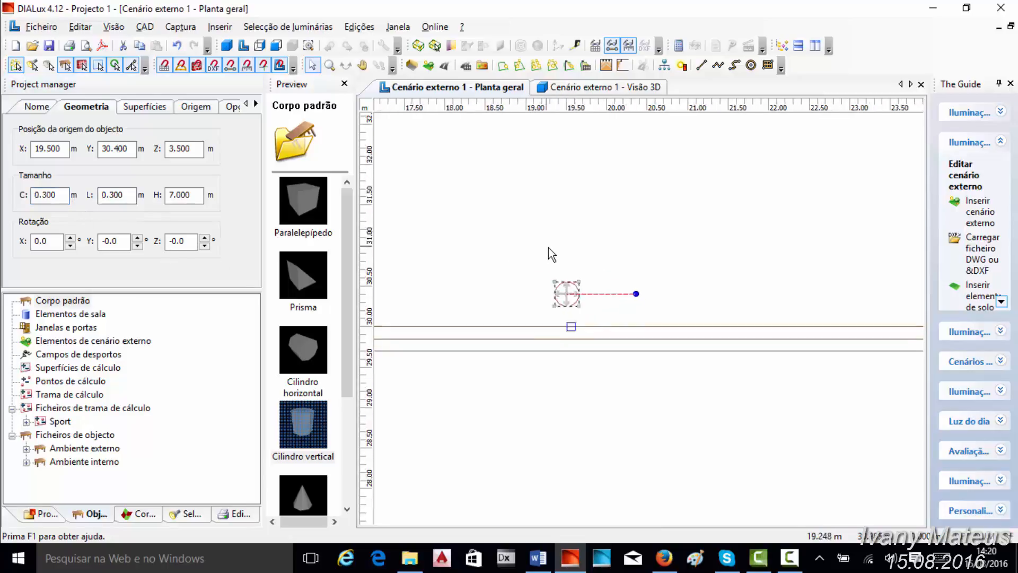
drag(511, 198, 513, 190)
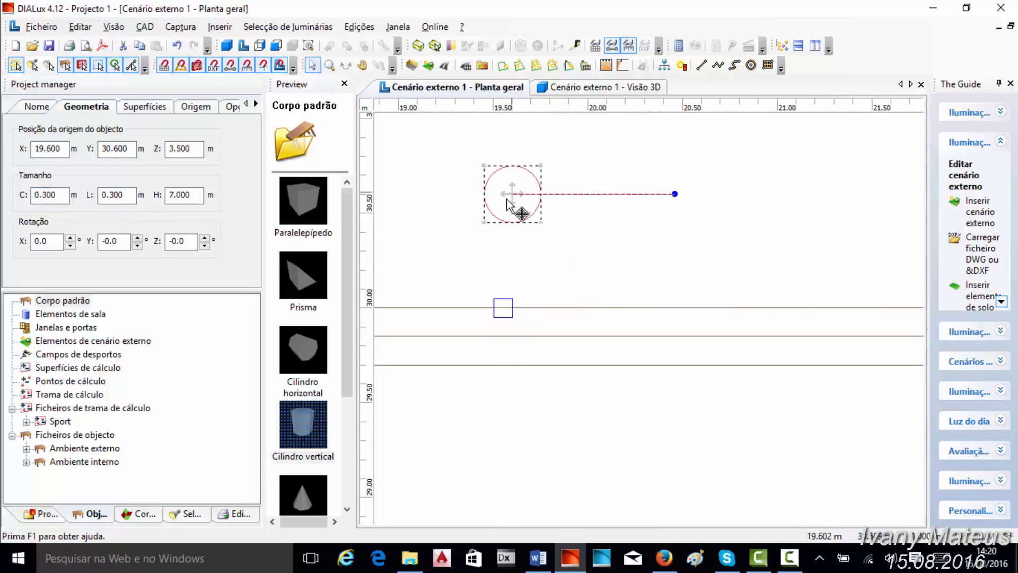
- Place a standard horizontal cylinder (Cilindro horizontal) beside the pole at about X 19.8, Y 30.2 and set its width (L) to 2.5 m
click(303, 353)
drag(422, 354, 550, 269)
drag(107, 196, 83, 199)
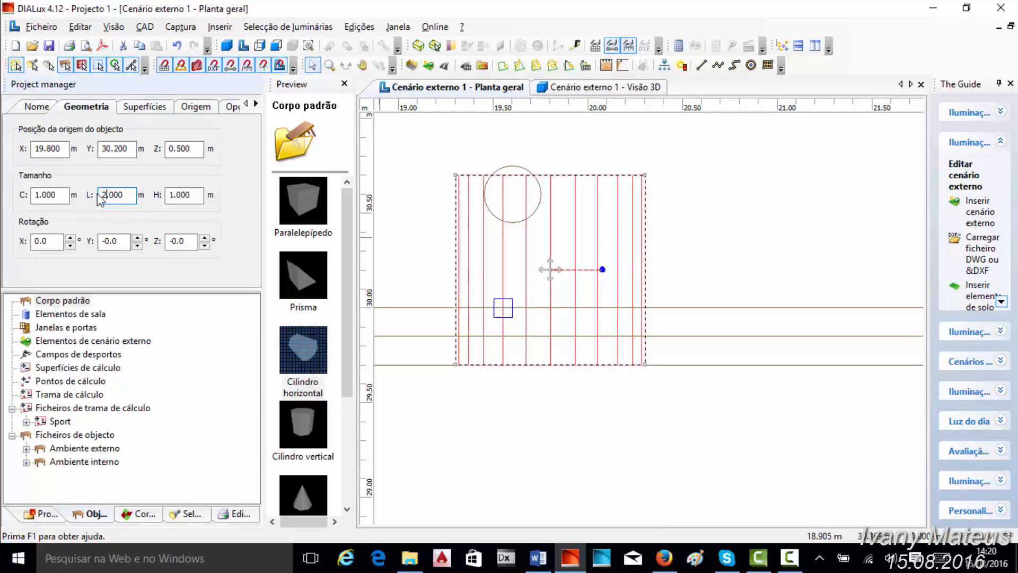
text(500)
key(Return)
- Set the horizontal cylinder's height (H) and length (C) to 0.3 m each
scroll(732, 271, down, 1)
drag(178, 197, 256, 199)
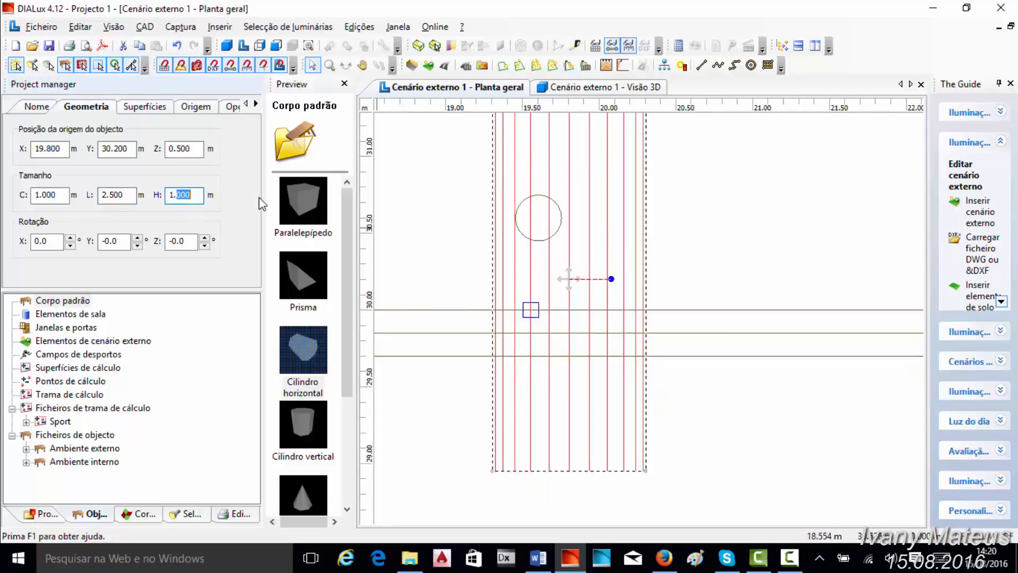
text(300)
key(Return)
drag(44, 196, 134, 197)
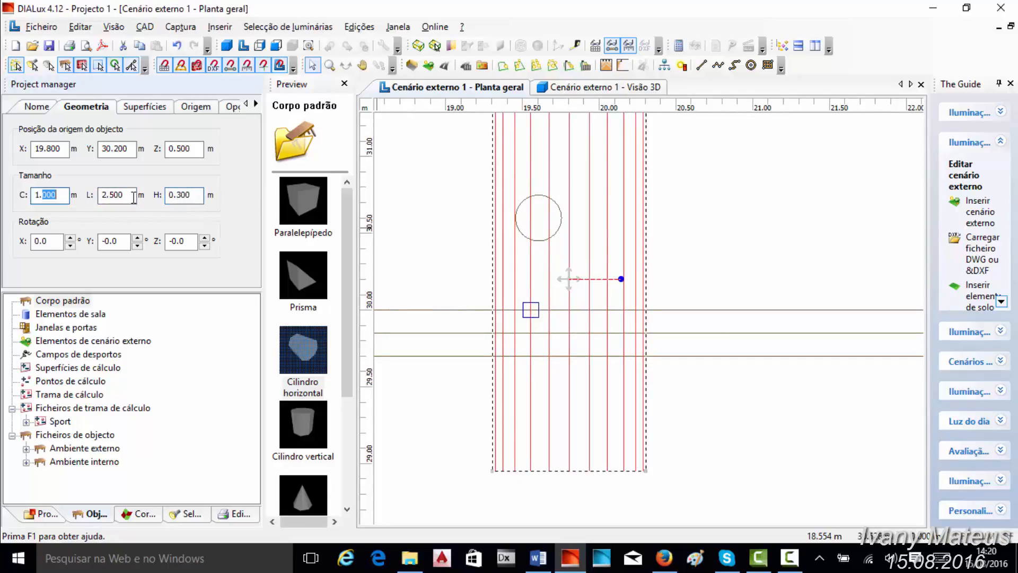
text(300)
key(Home)
key(Delete)
text(0)
scroll(710, 282, down, 1)
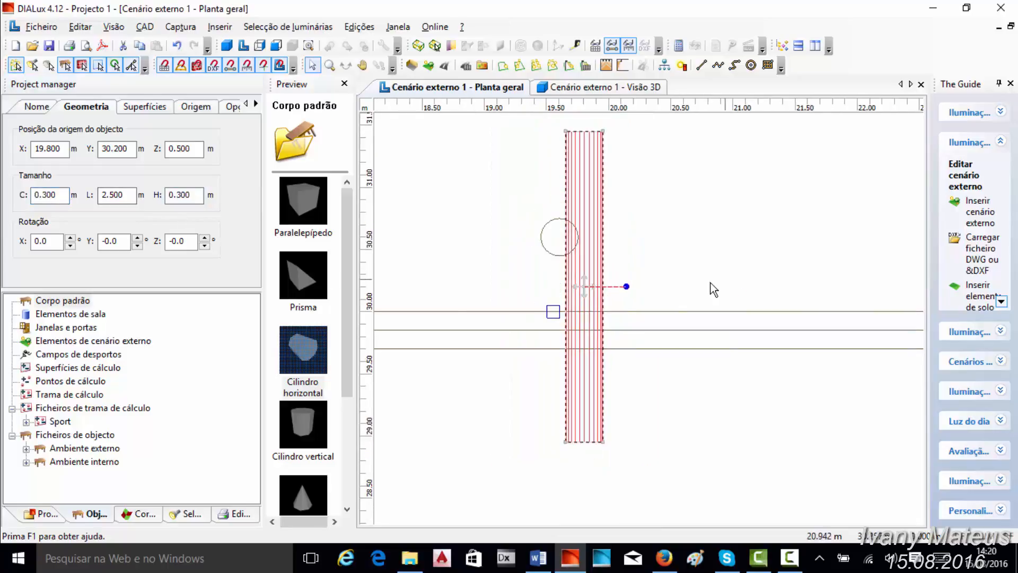
- Rotate the horizontal cylinder 35° about the X axis and inspect it with the pole in the exterior scene's 3D view
click(36, 242)
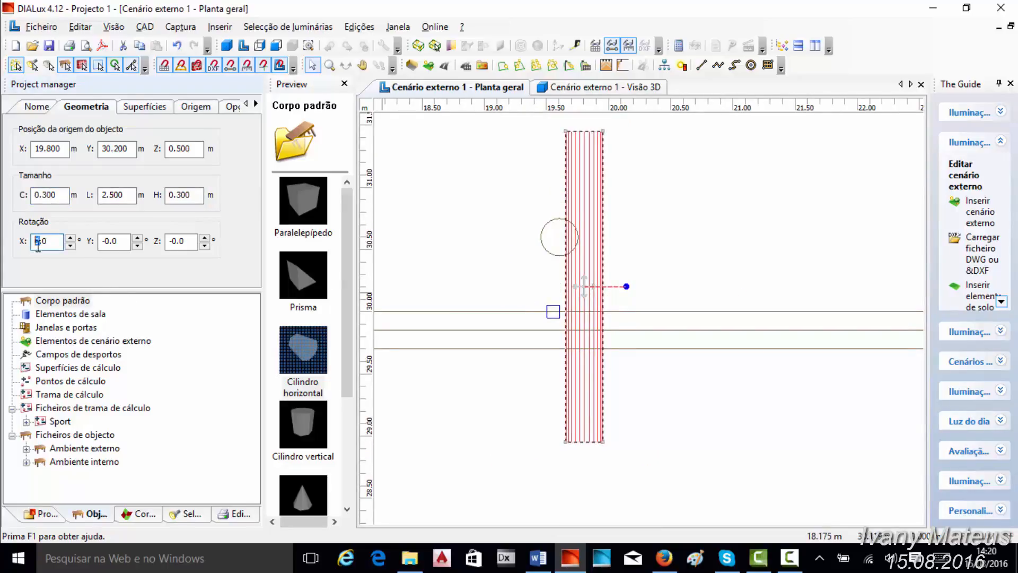
text(35)
key(Return)
click(602, 91)
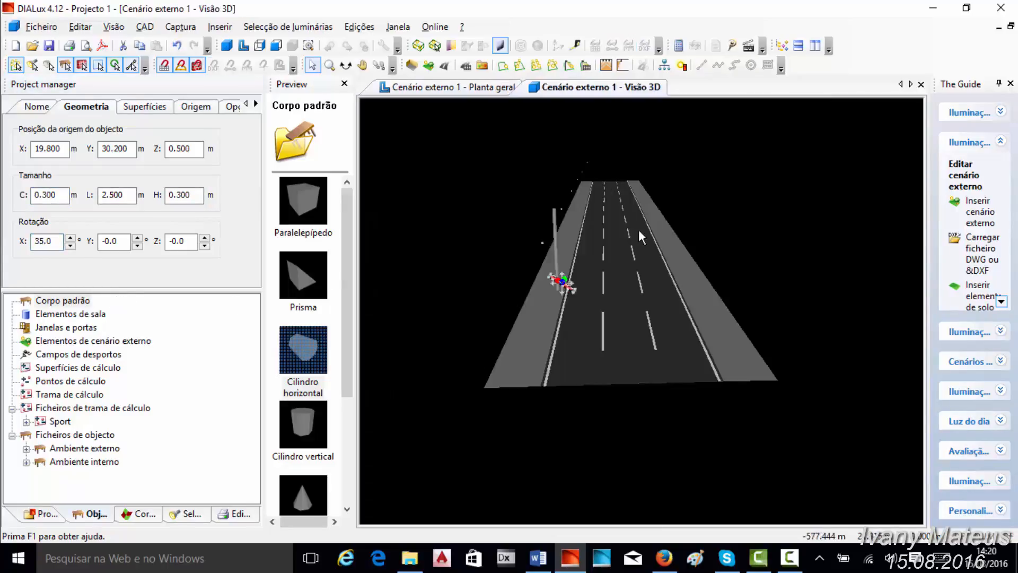
middle_drag(560, 249, 609, 246)
scroll(610, 247, up, 2)
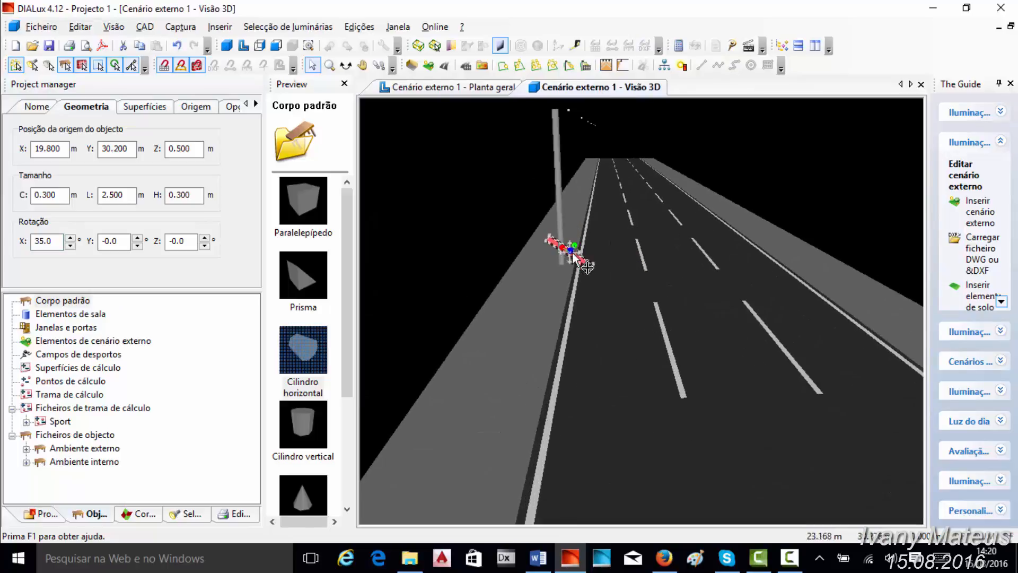
scroll(620, 243, down, 2)
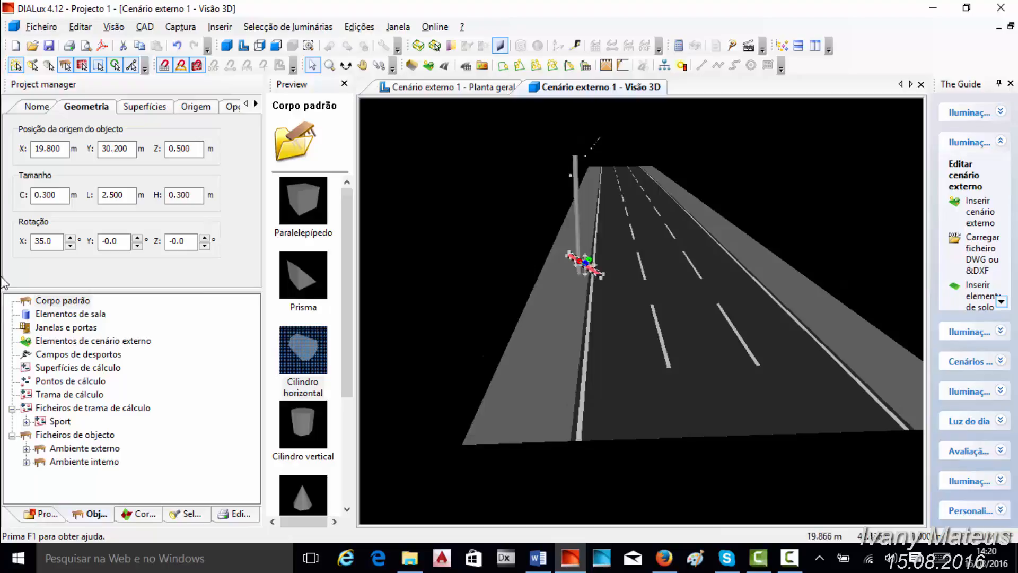
- Set the horizontal cylinder's rotation about the X axis to -35°
click(35, 242)
text(-)
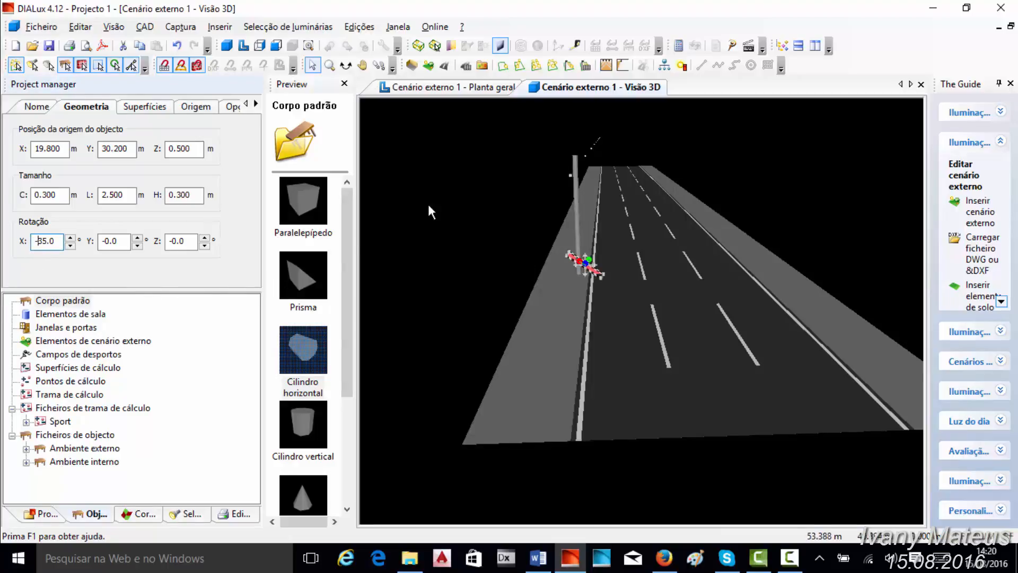
key(Return)
- Raise the horizontal cylinder to Z 6.9 m and check its fit at the pole's upper end in 3D
click(169, 149)
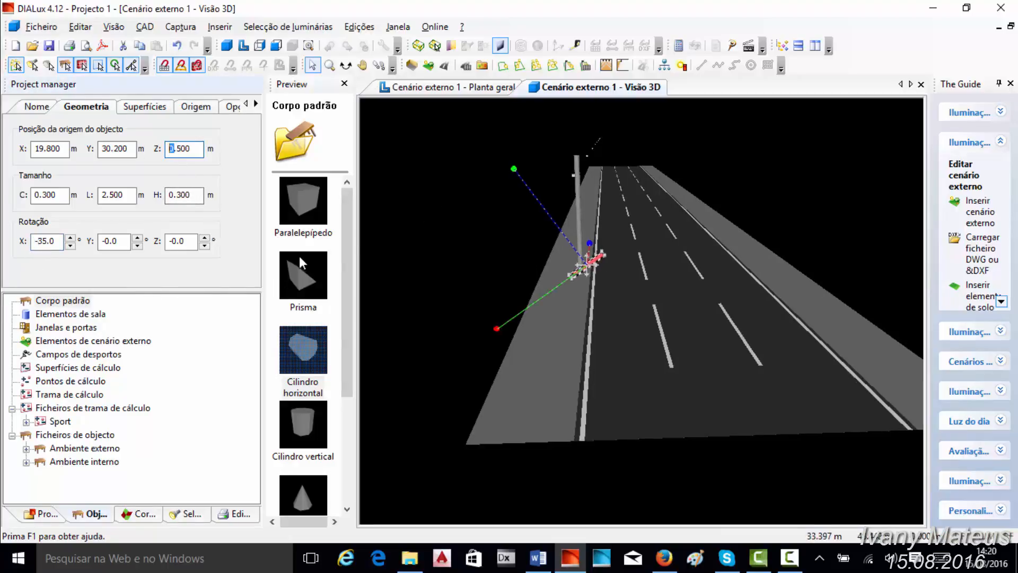
key(BackSpace)
text(6)
key(Return)
click(425, 209)
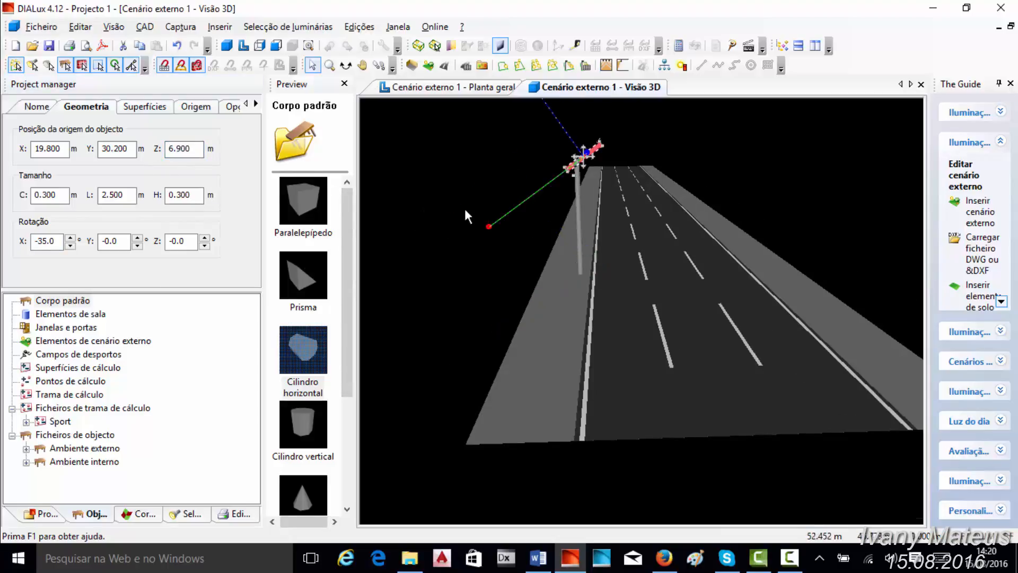
scroll(472, 215, up, 2)
middle_drag(486, 227, 497, 236)
scroll(501, 237, up, 2)
scroll(502, 236, down, 2)
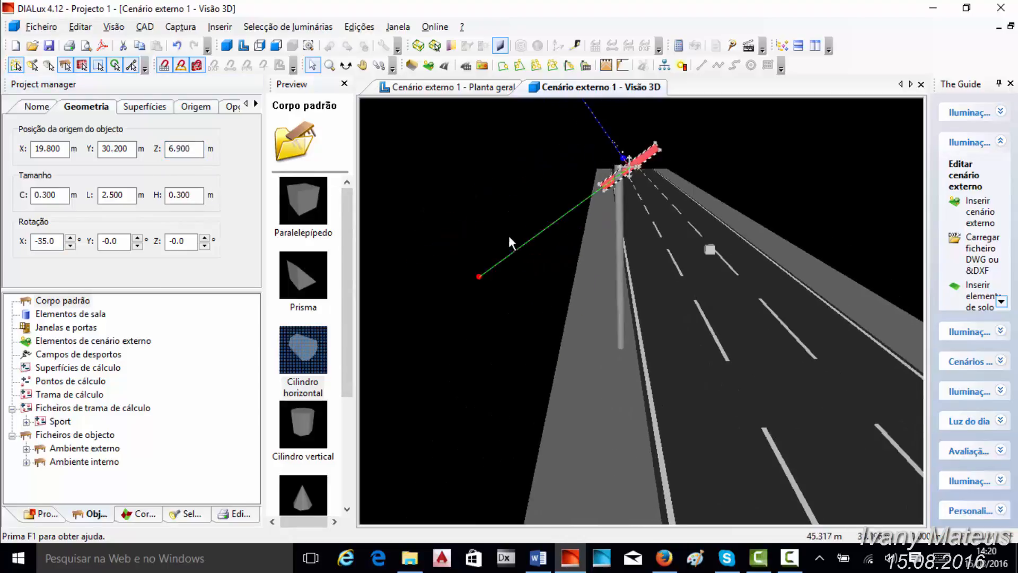
- Move the horizontal cylinder in the plan to about X 19.6, Y 29.85, in line with the pole, and check it in 3D
click(485, 86)
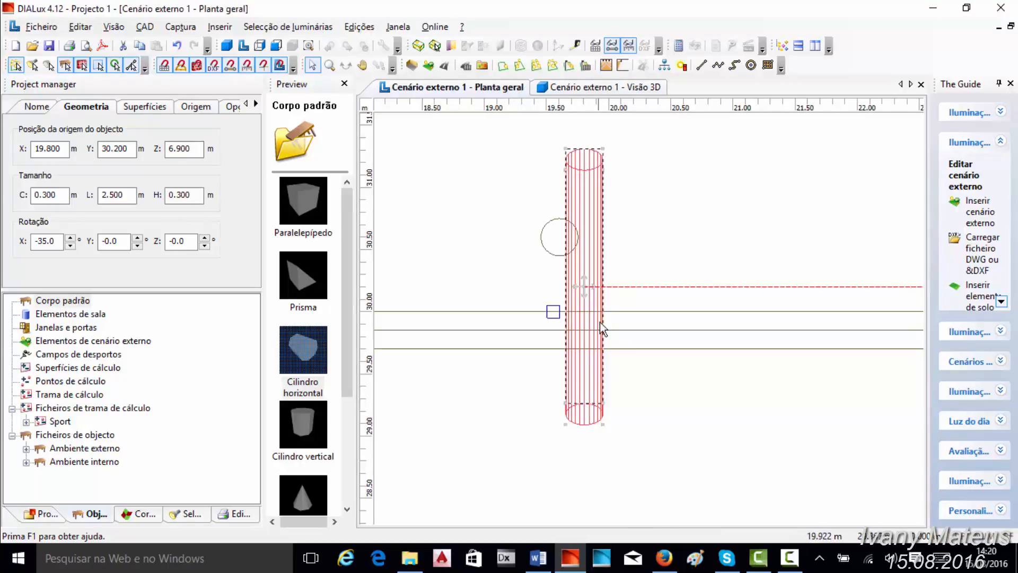
drag(585, 290, 579, 350)
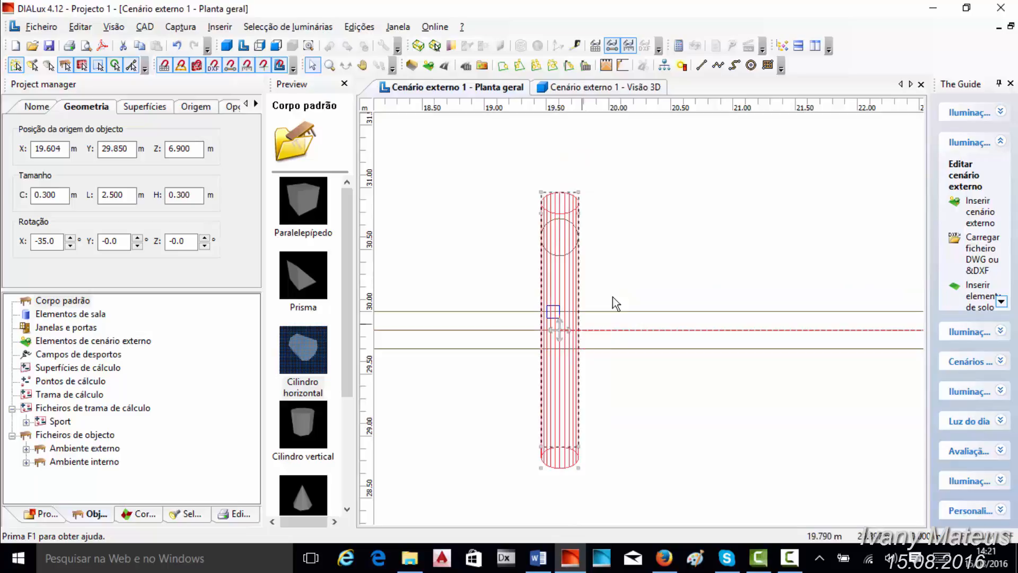
click(551, 93)
click(555, 190)
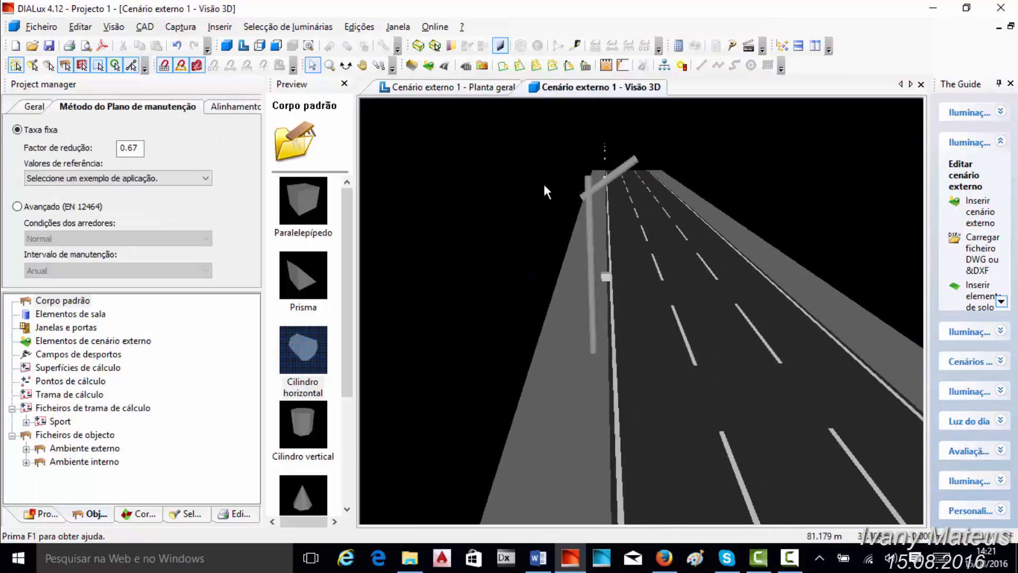
- Place a standard box (Paralelepípedo) at the arm's free end in the plan, at about X 19.6, Y 28.6
click(307, 198)
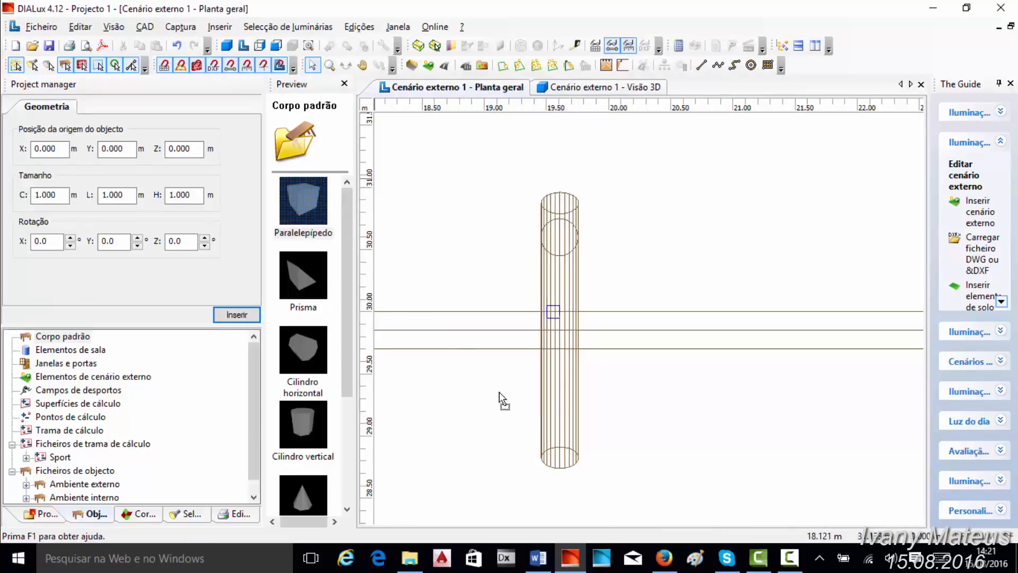
drag(546, 437, 546, 437)
middle_drag(634, 385, 665, 263)
drag(578, 317, 594, 365)
- Size the box to 0.5 m width (L), 0.3 m height (H) and 0.3 m length (C)
double_click(117, 195)
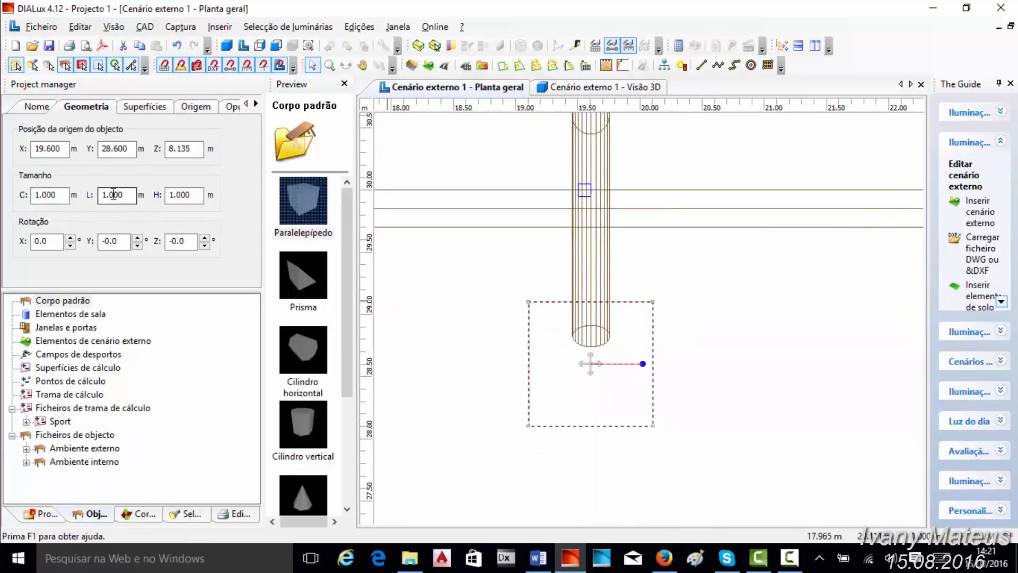
text(500)
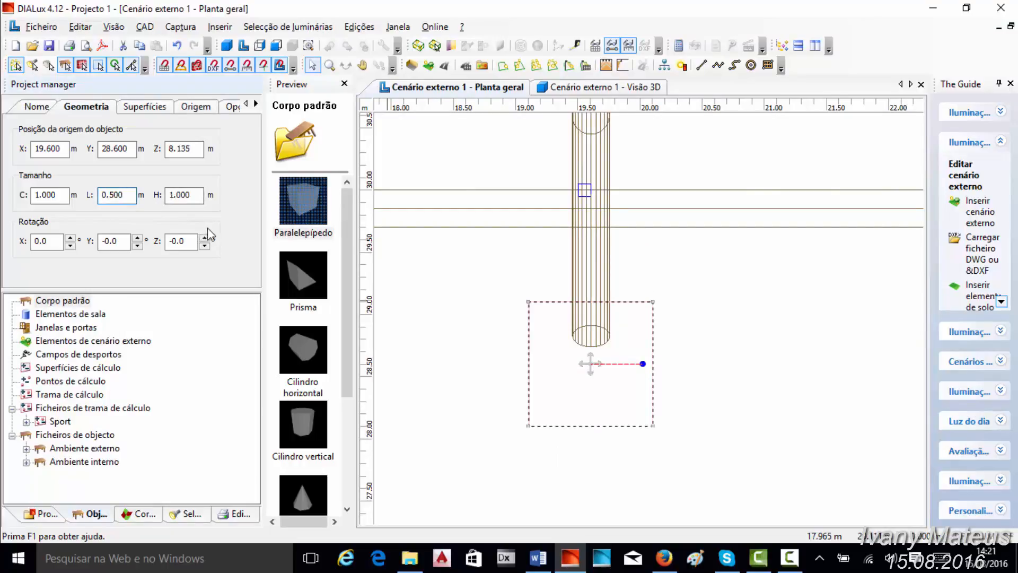
double_click(184, 196)
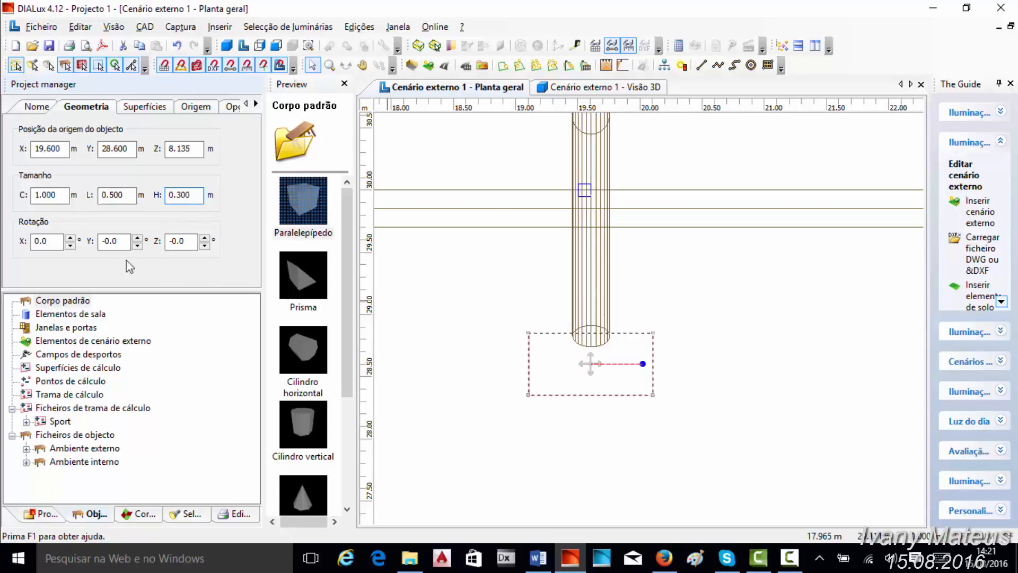
drag(59, 197, 81, 202)
text(300)
key(Home)
key(Delete)
text(0)
- Set the box's Z position to 7.3 m and check its height against the arm in the 3D view
double_click(183, 148)
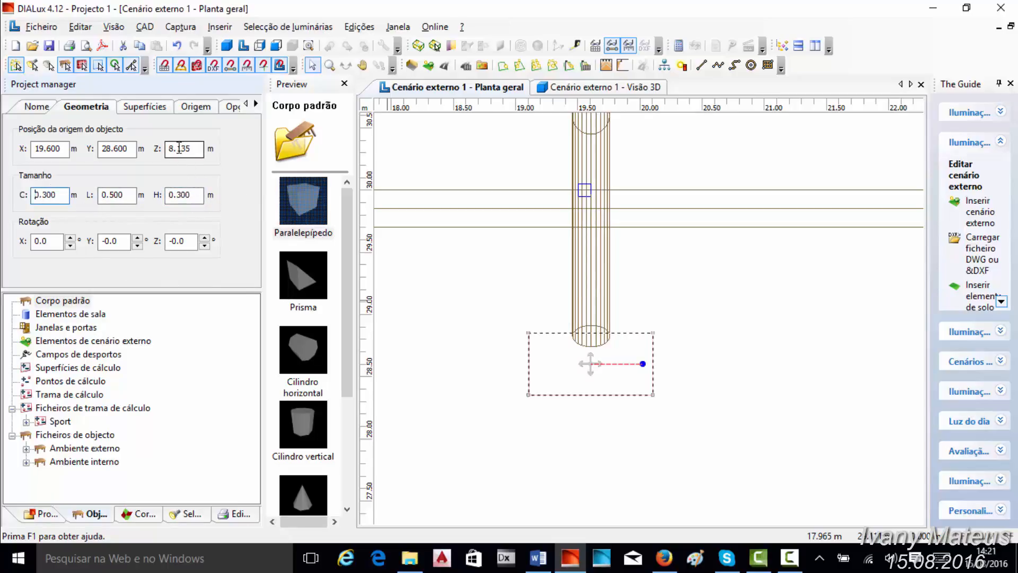
click(582, 90)
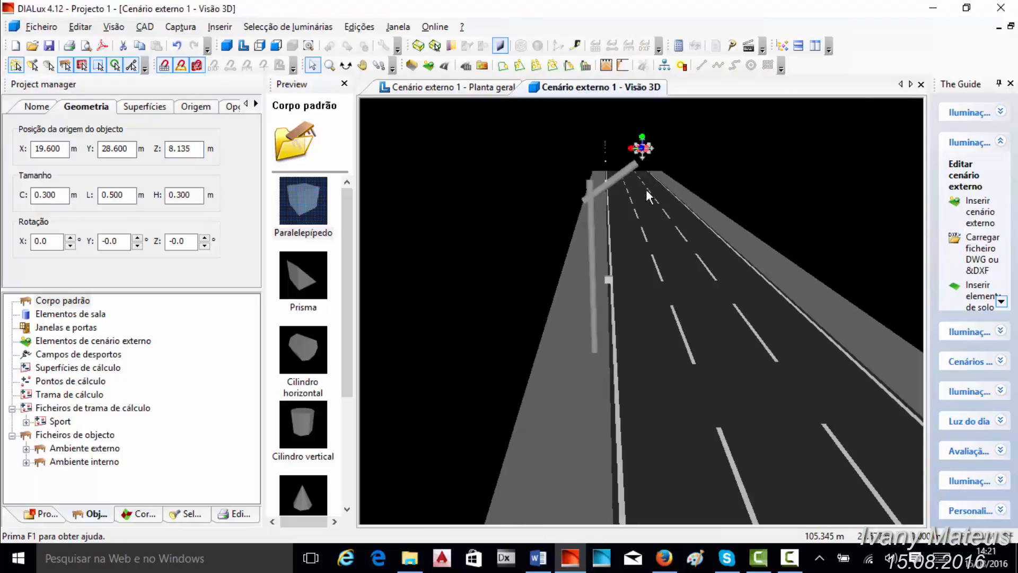
click(171, 147)
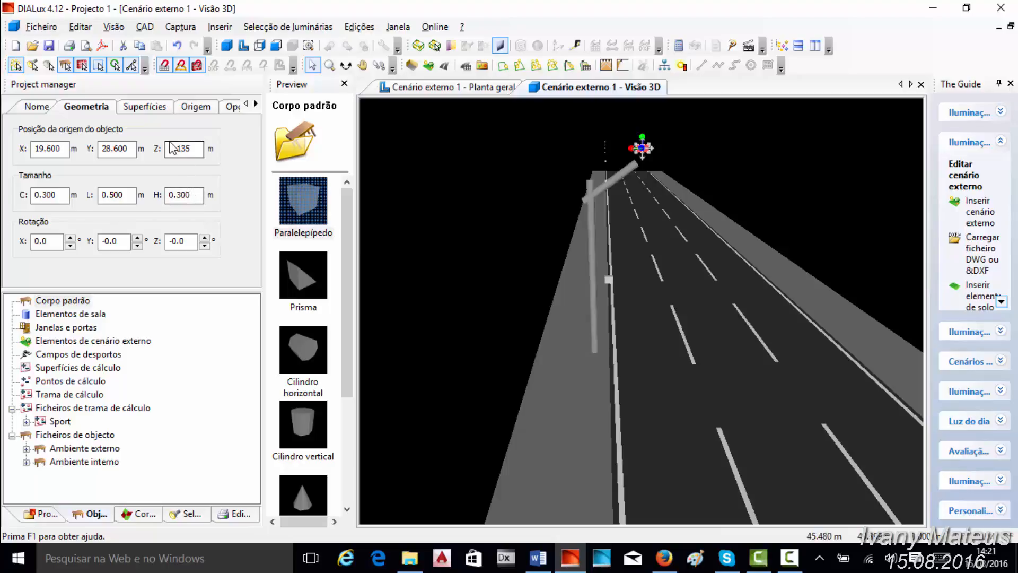
drag(171, 149, 157, 150)
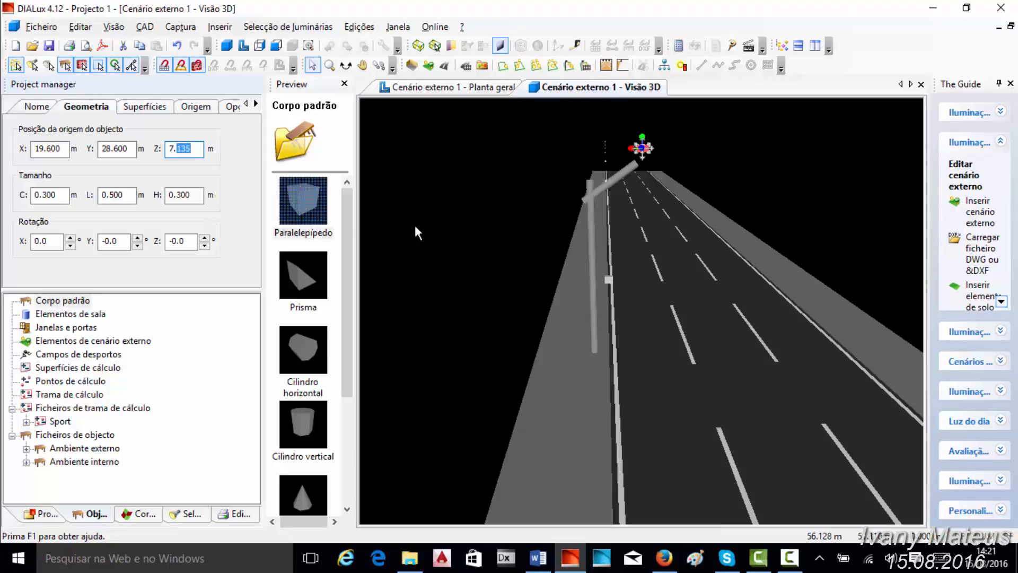
text(300)
key(Return)
scroll(467, 199, up, 3)
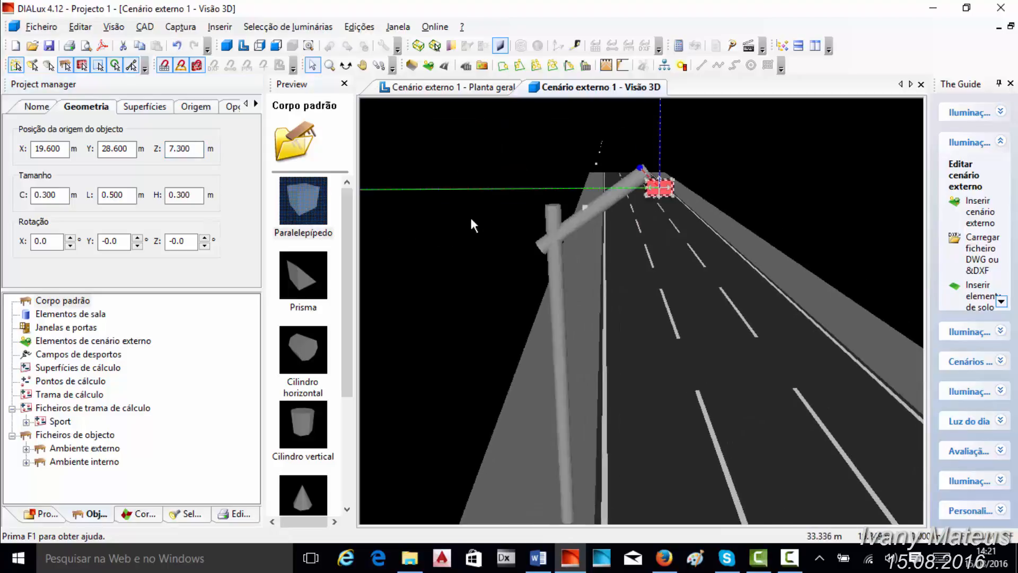
scroll(467, 209, down, 2)
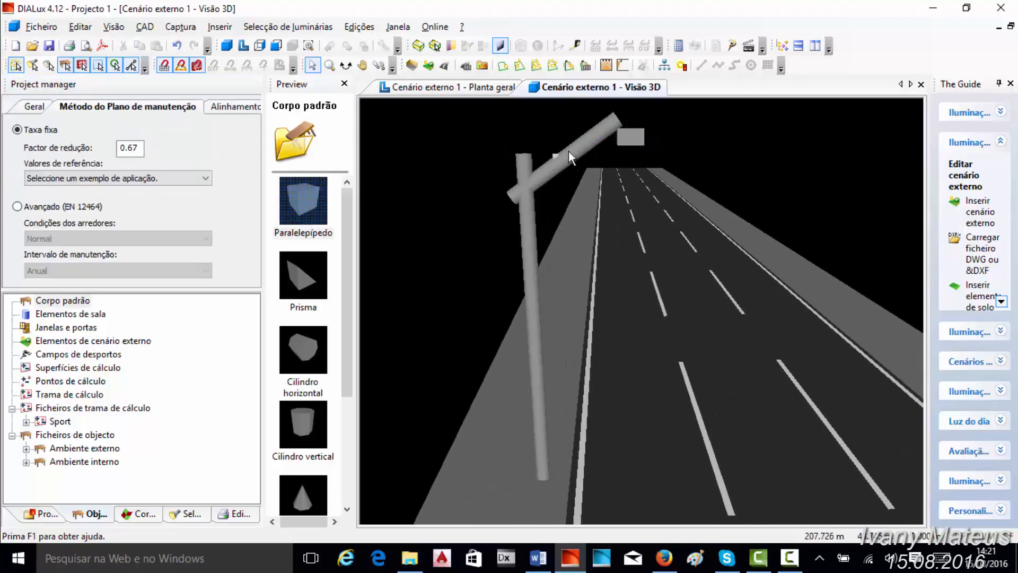
- Lower the inclined arm cylinder to Z 6.7 m, then to 6.6 m, so its free end meets the box
click(582, 142)
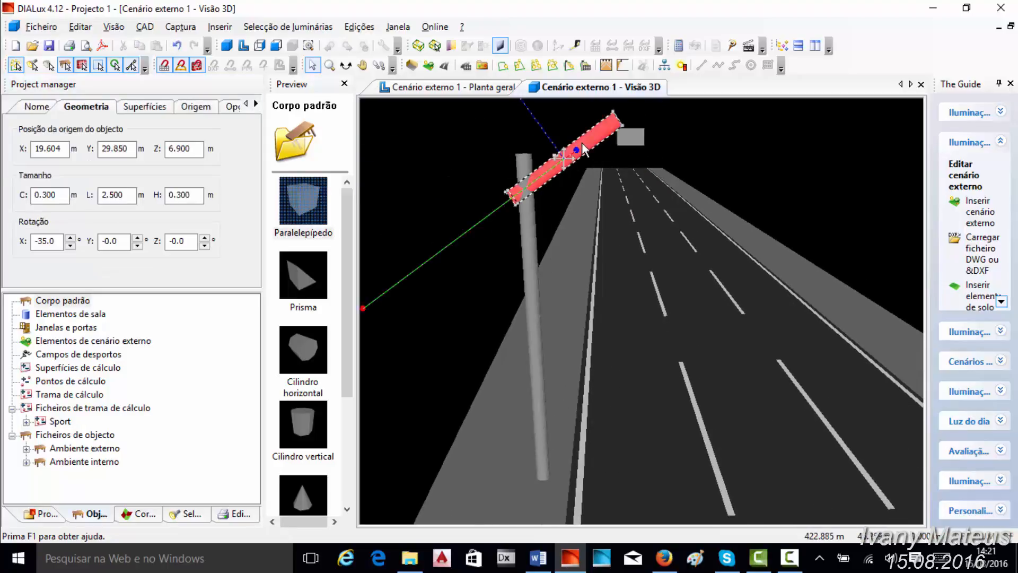
drag(177, 148, 211, 153)
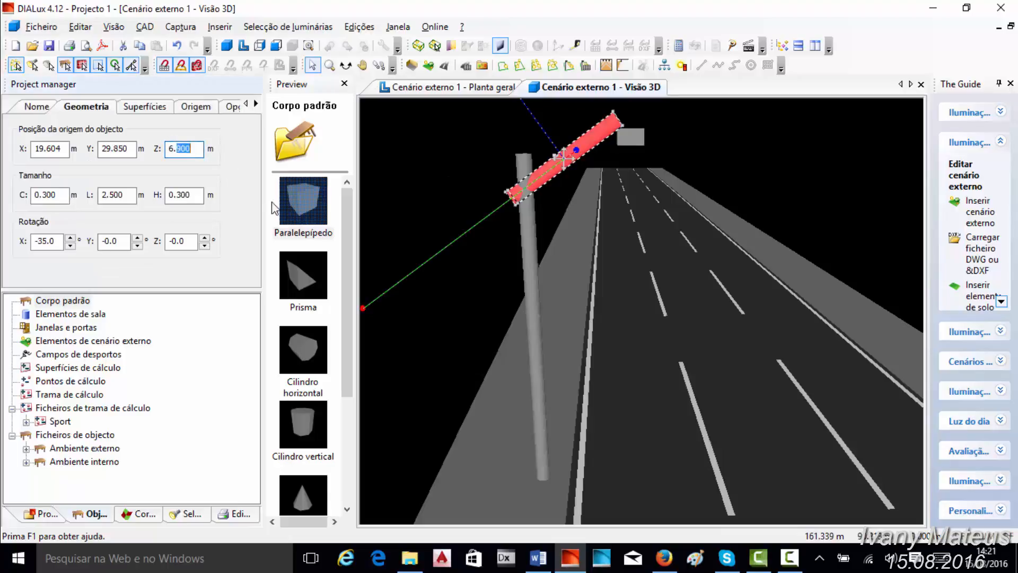
text(700)
key(Return)
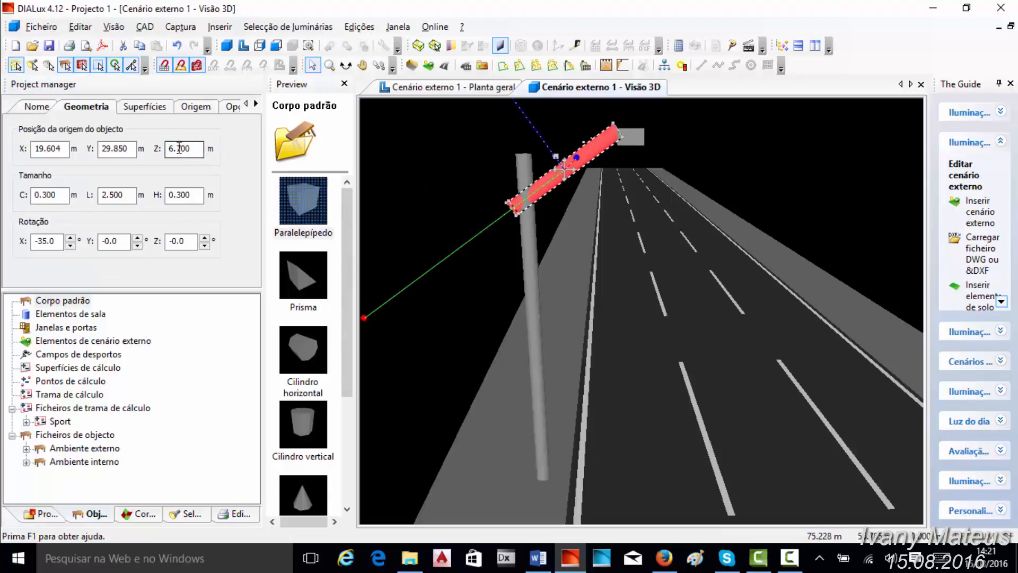
drag(177, 149, 199, 150)
text(600)
key(Return)
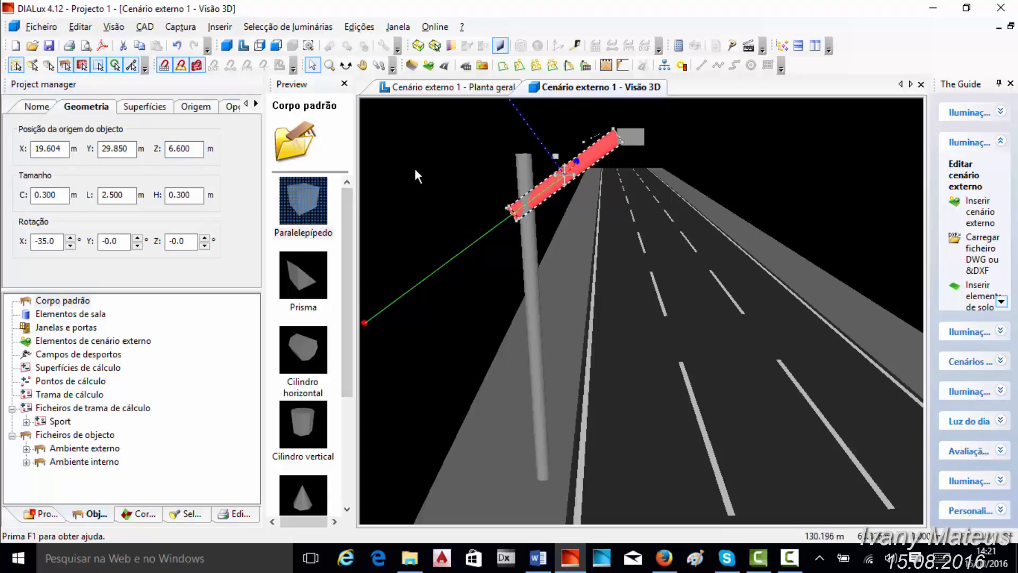
click(415, 168)
- Move the box in the plan closer to the arm, to about Y 28.74
click(629, 137)
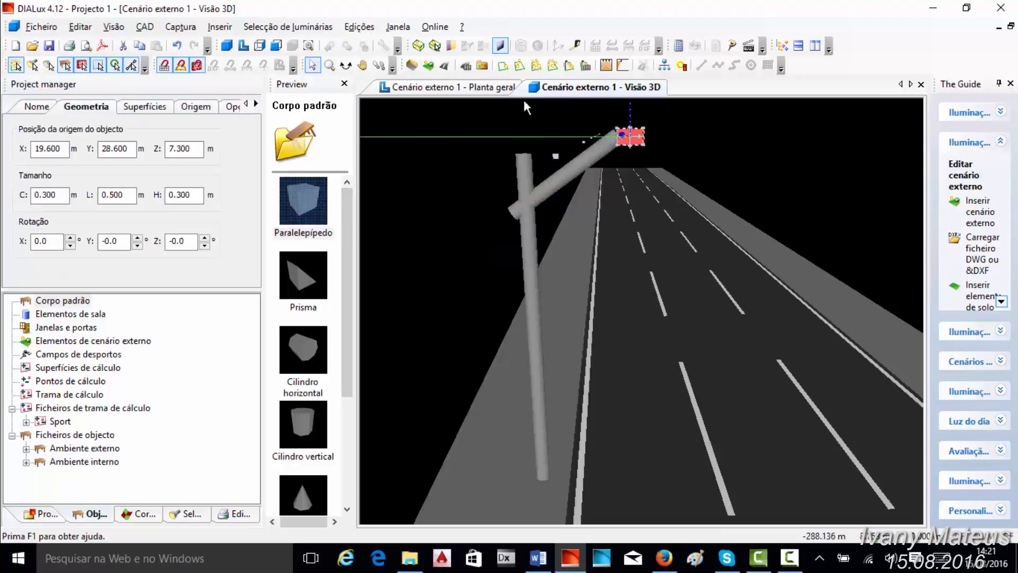
click(448, 87)
scroll(584, 393, up, 5)
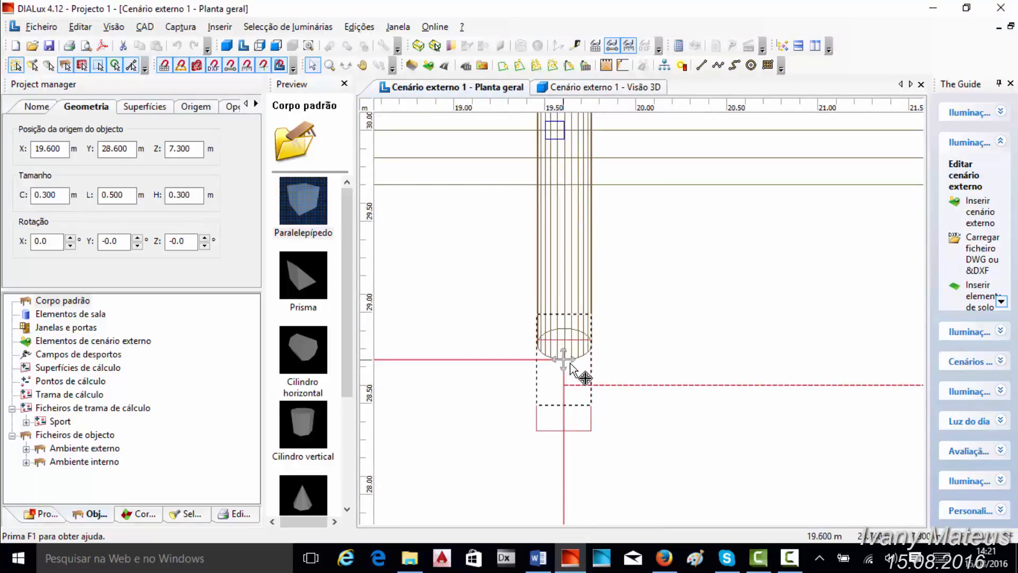
drag(585, 377, 582, 376)
- Resize the box to C 0.5 m, L 0.8 m and H 0.5 m, and shift it to about Y 28.62 in the plan
drag(43, 195, 250, 205)
text(5)
text(8)
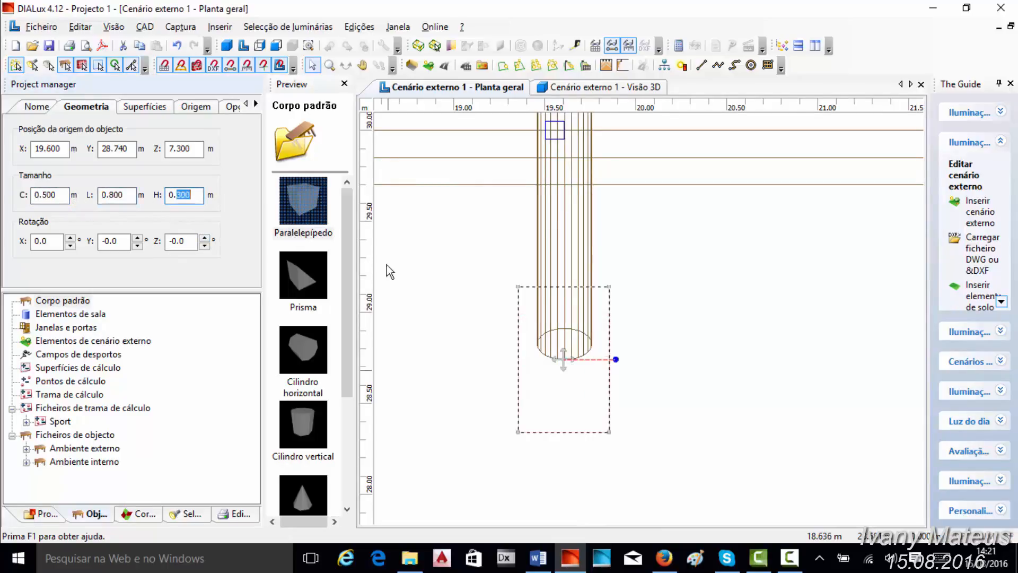
text(5)
click(476, 251)
drag(563, 359, 565, 381)
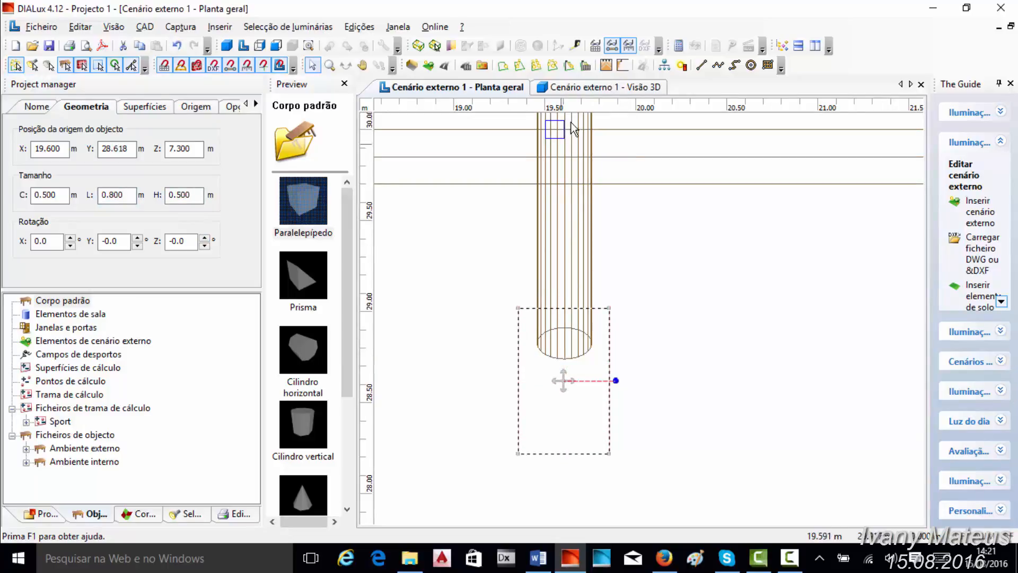
- Inspect the assembled pole, arm and lamp box from different distances and angles in the 3D view
click(602, 87)
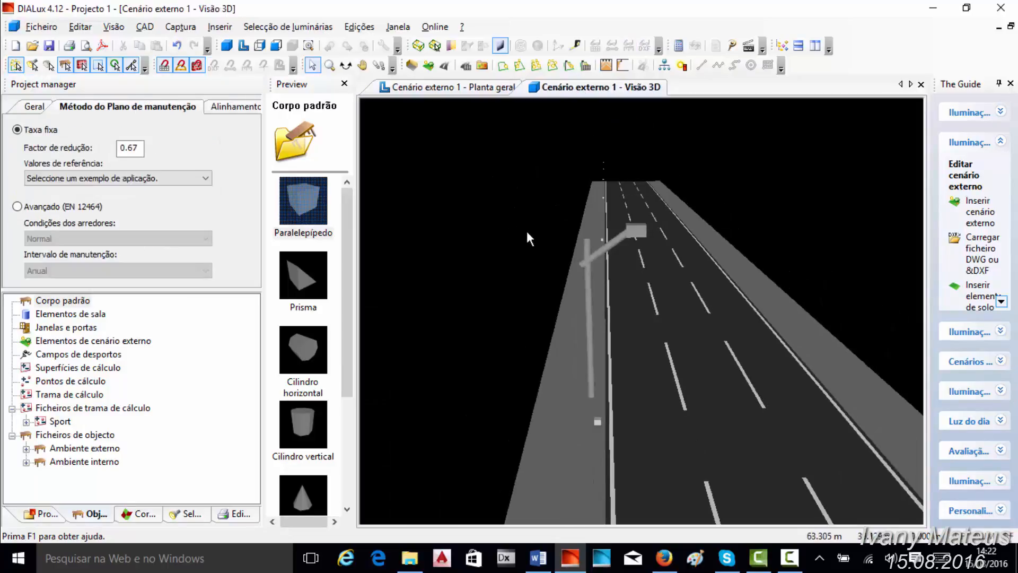
scroll(527, 233, up, 1)
scroll(528, 232, down, 4)
scroll(533, 231, up, 4)
scroll(535, 231, down, 2)
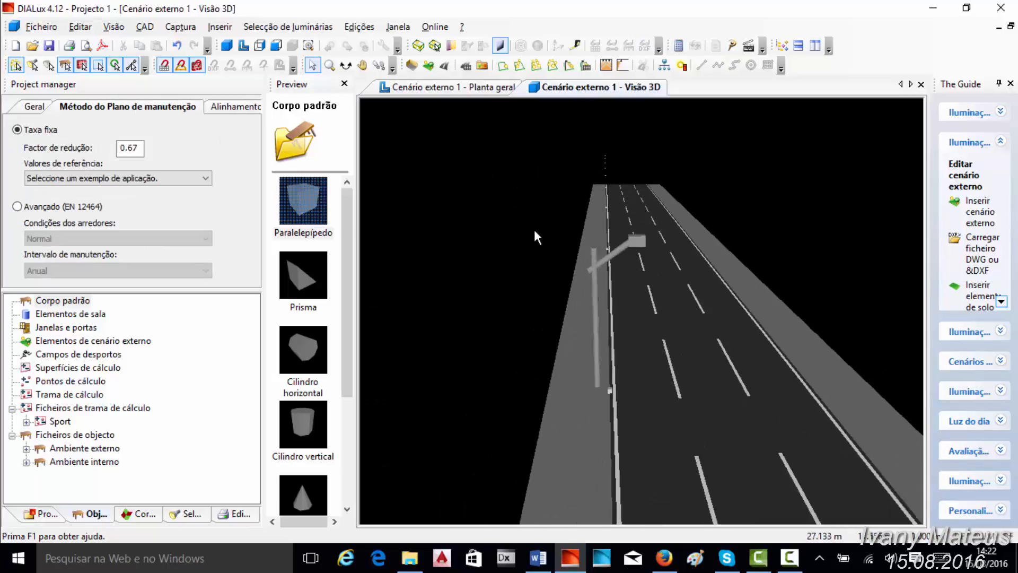
scroll(503, 307, down, 3)
middle_drag(665, 354, 679, 229)
scroll(638, 224, up, 3)
scroll(639, 224, down, 4)
scroll(634, 239, up, 3)
scroll(625, 216, up, 2)
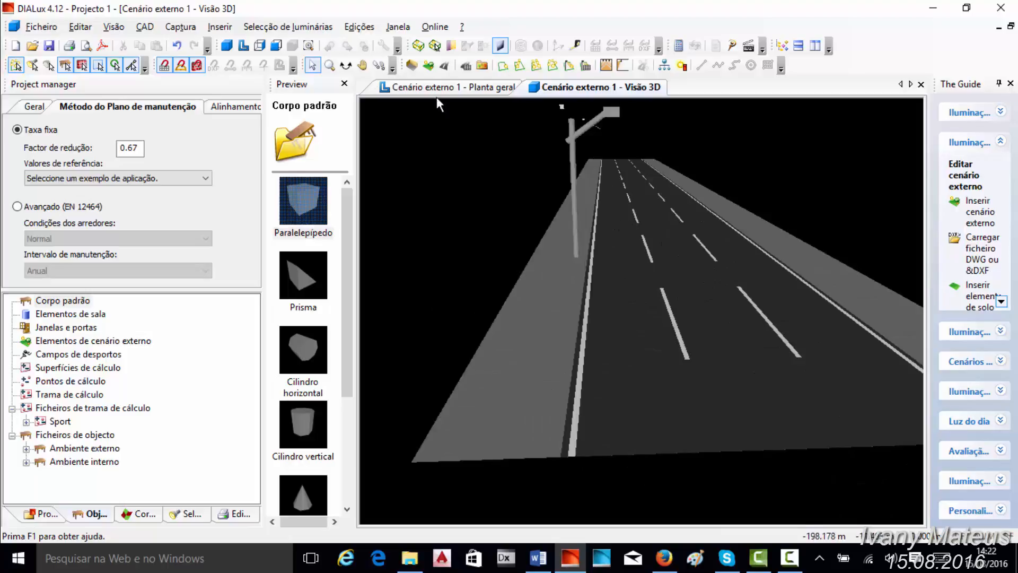
click(345, 65)
click(556, 225)
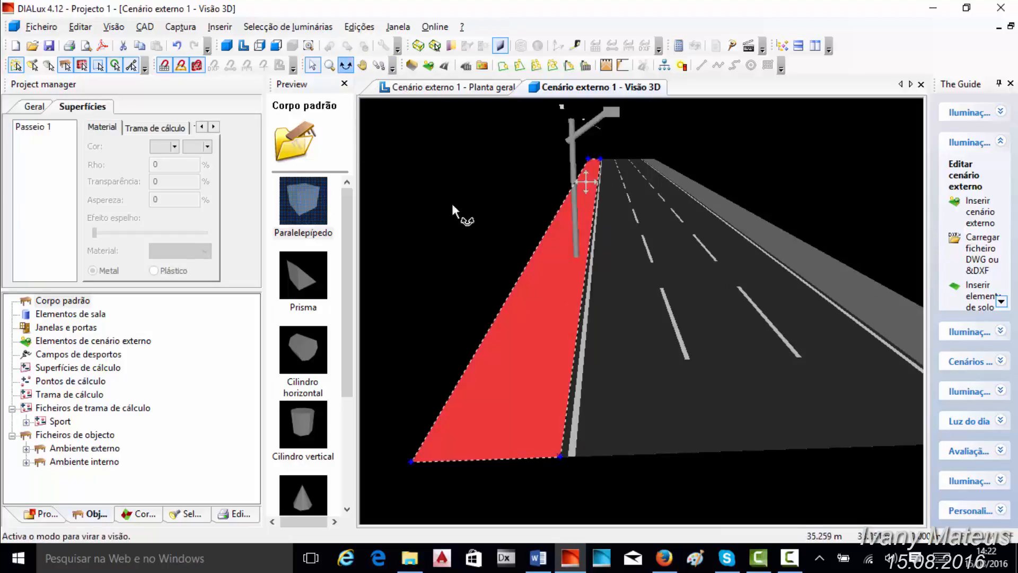
click(532, 189)
drag(442, 160, 534, 169)
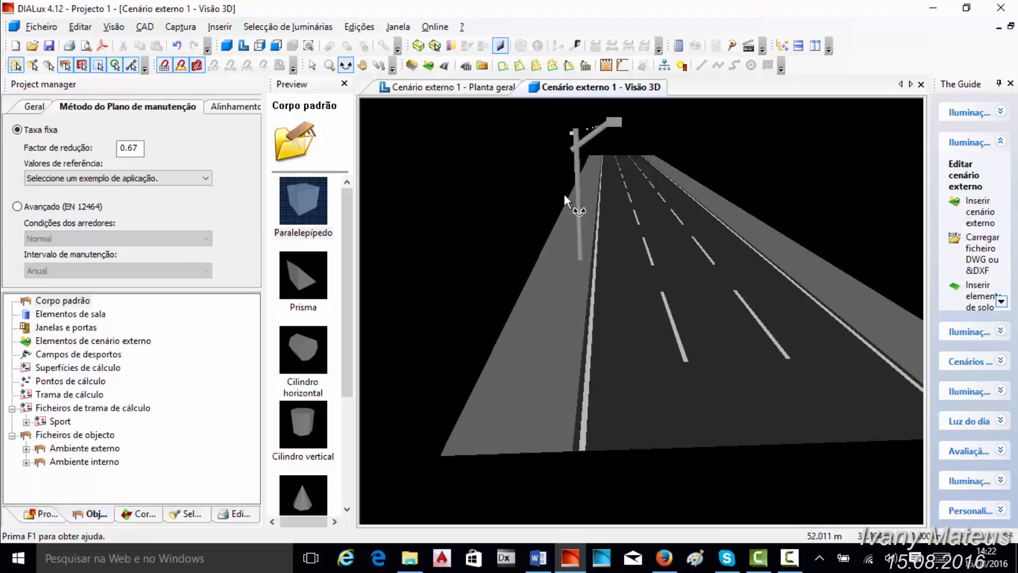
- Select the luminaire near the top of the pole in the 3D view and examine its position from another angle
click(312, 65)
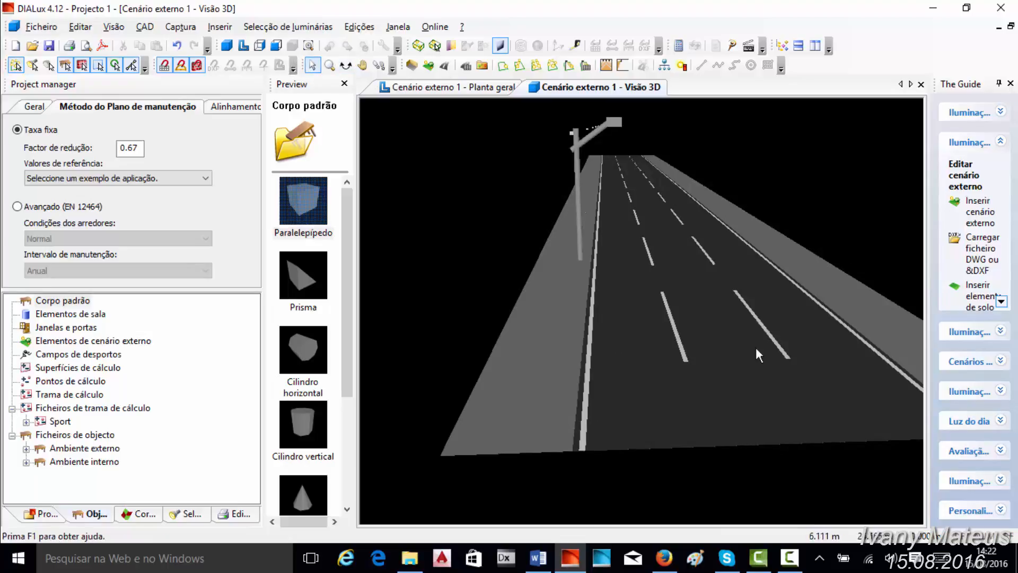
click(679, 335)
click(836, 291)
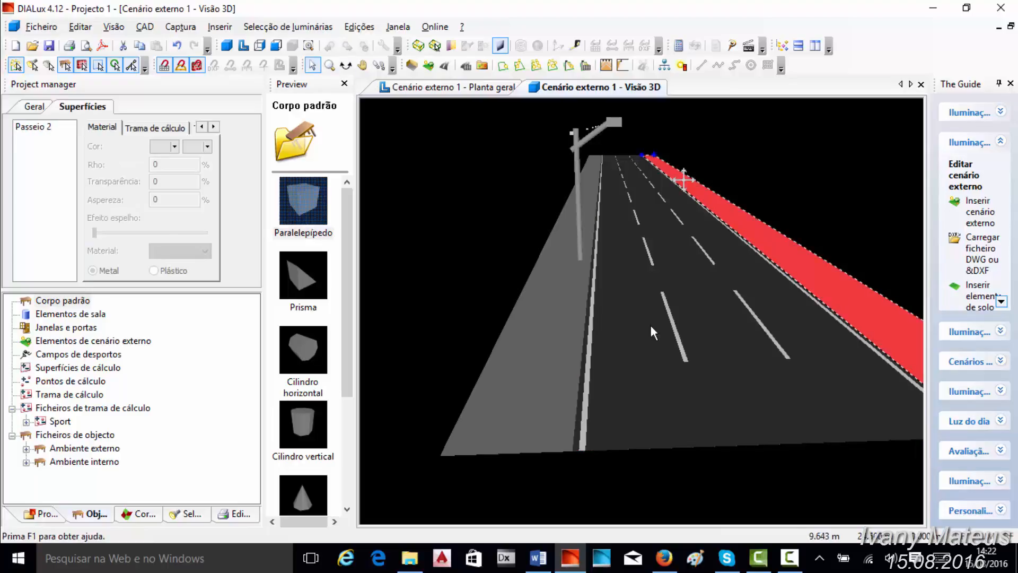
click(565, 334)
click(577, 212)
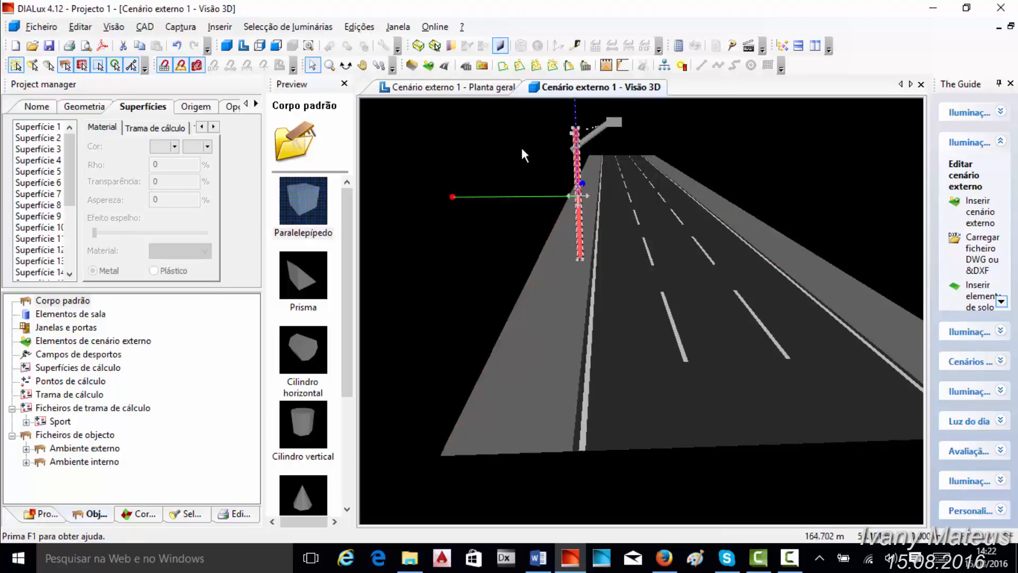
click(581, 125)
click(587, 131)
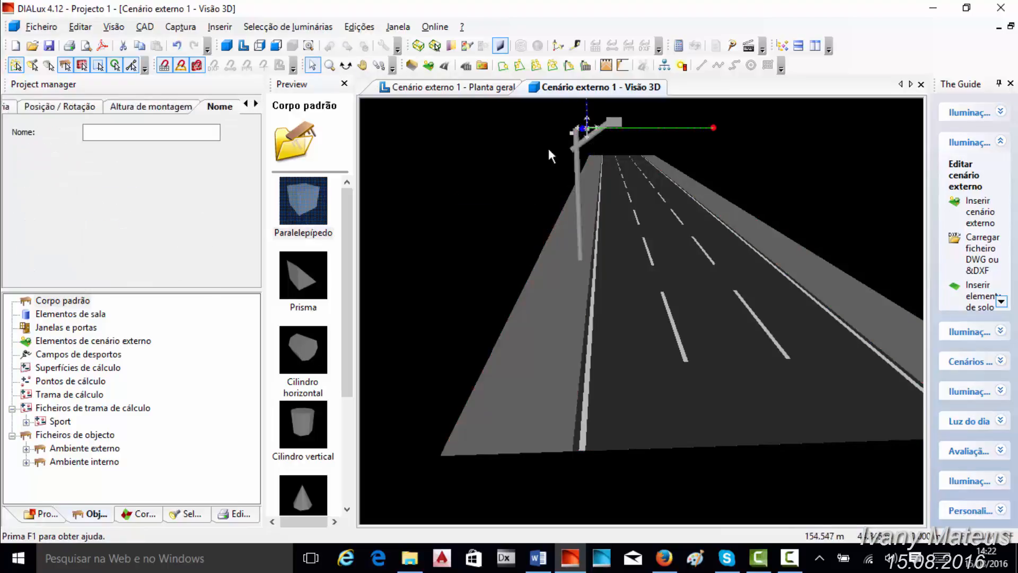
click(346, 65)
mouse_move(494, 213)
mouse_down()
mouse_move(520, 211)
mouse_move(495, 218)
mouse_move(507, 217)
mouse_up()
- Locate the selected luminaire relative to the modelled arm and lamp box in the scene's plan view
click(451, 90)
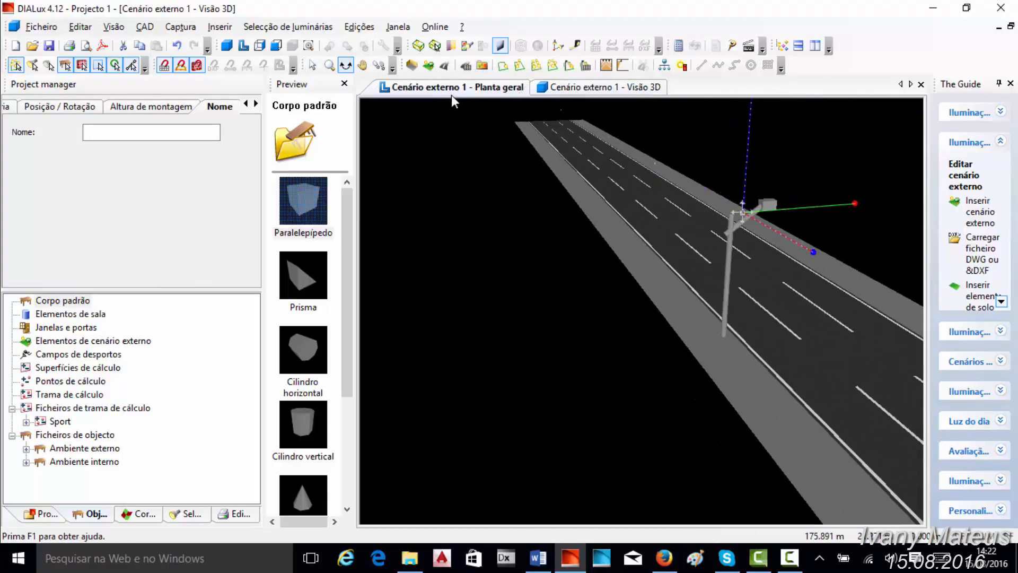
scroll(501, 247, down, 4)
drag(583, 196, 711, 271)
scroll(761, 310, down, 1)
scroll(748, 326, down, 3)
scroll(722, 340, up, 1)
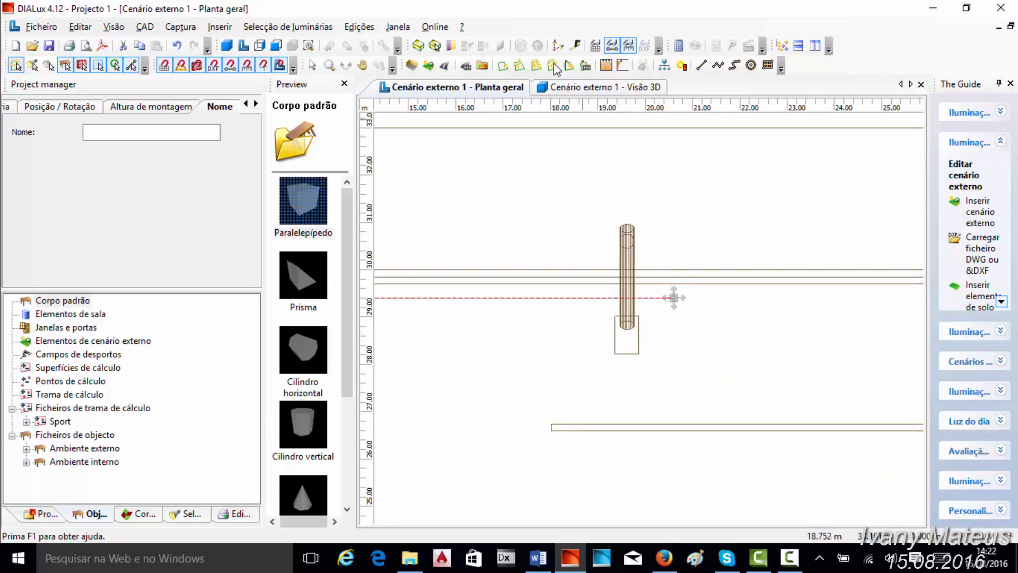
- Collapse the exterior scene in the project tree and open the plan view of Rua 1
scroll(488, 228, down, 5)
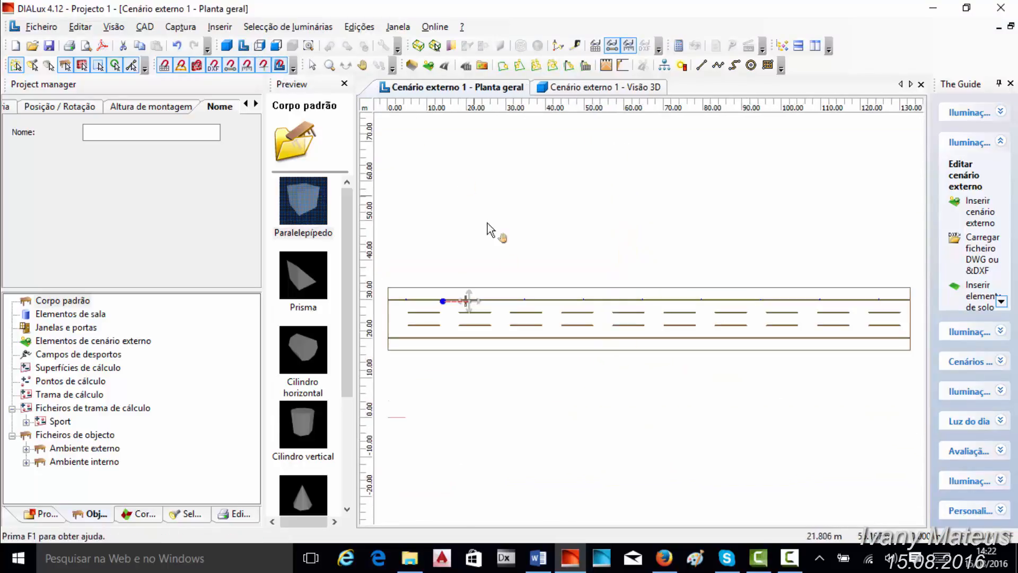
scroll(577, 364, up, 5)
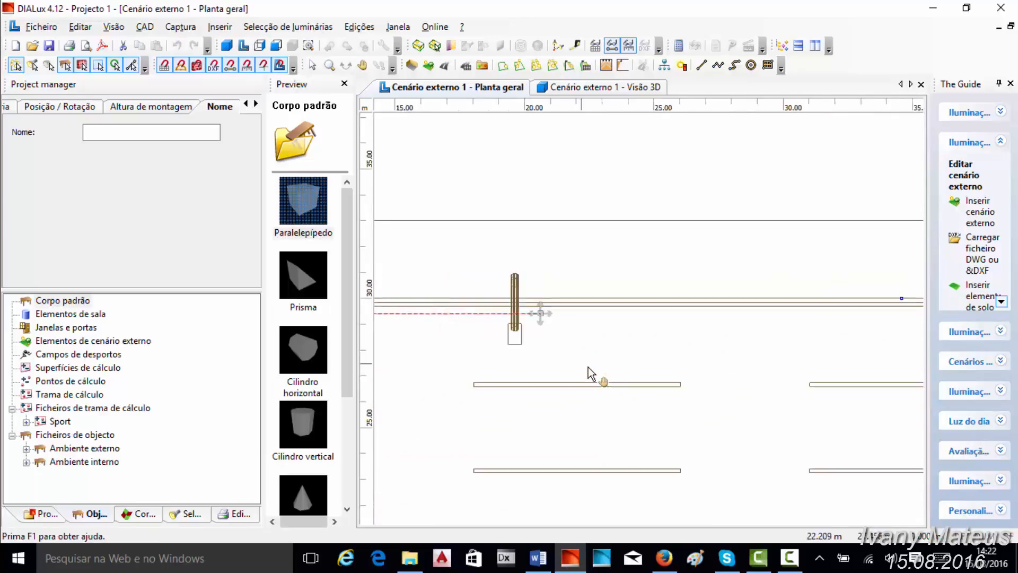
click(243, 46)
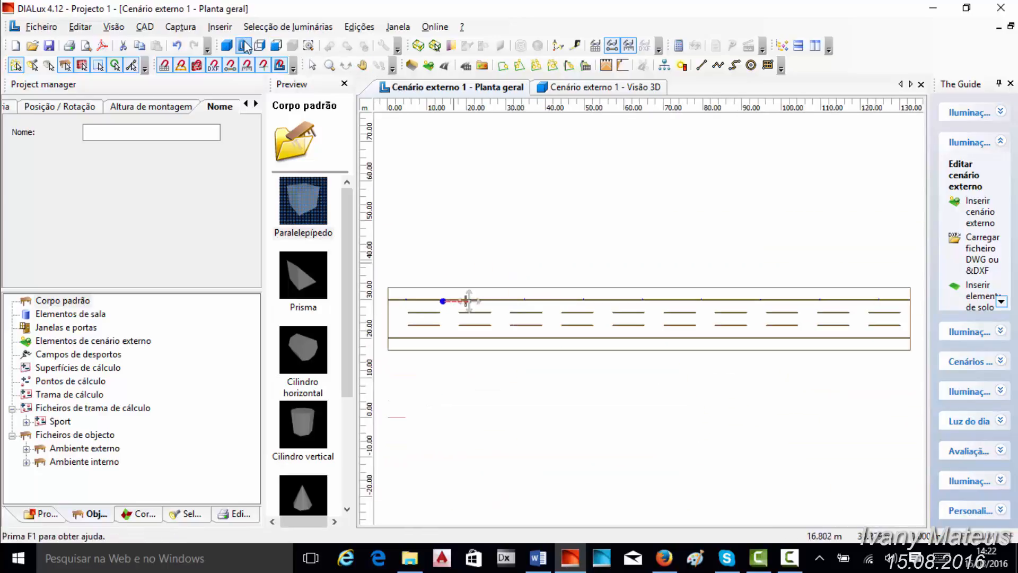
click(42, 513)
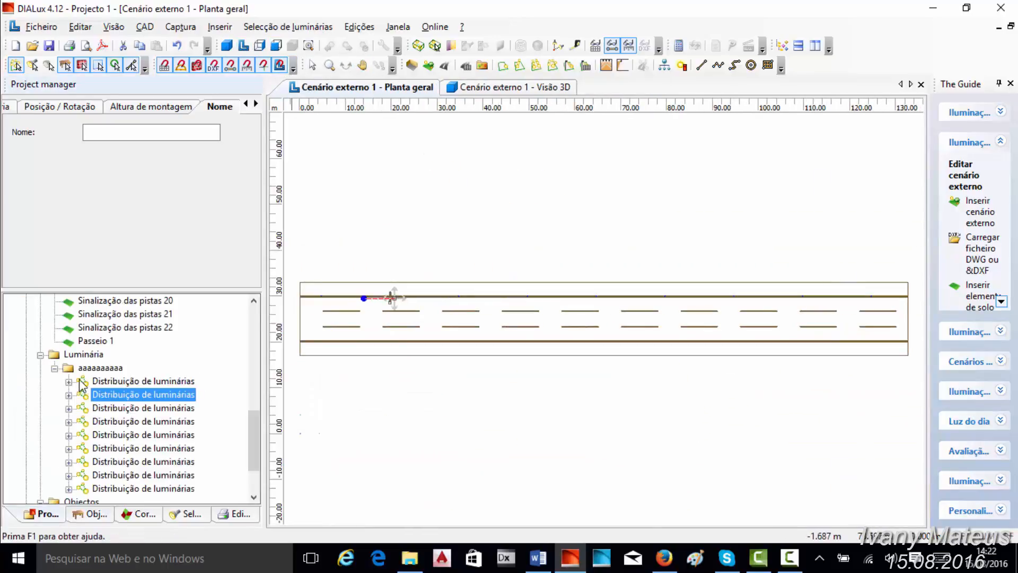
click(41, 355)
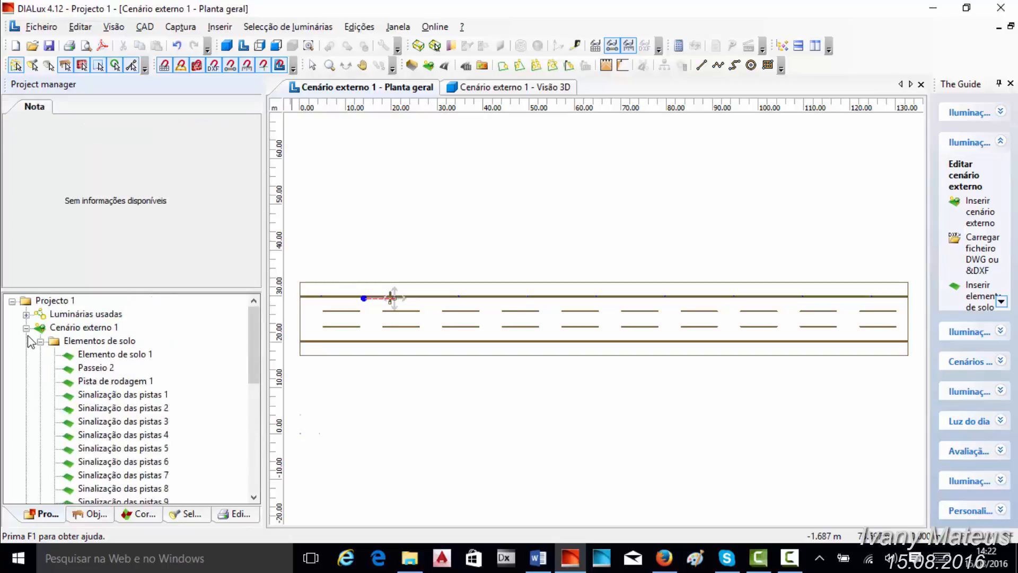
click(26, 329)
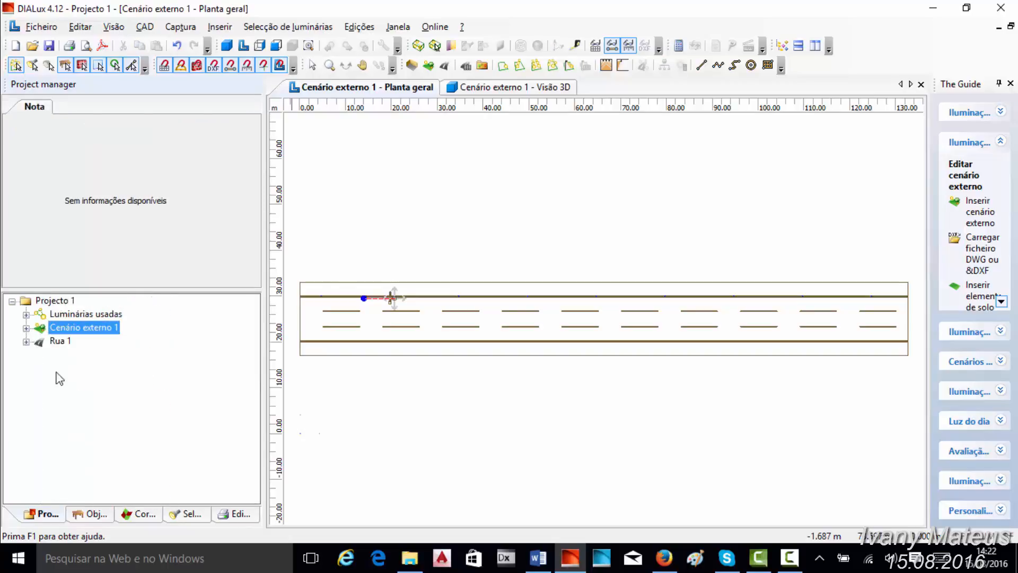
click(243, 45)
- Select a luminaire on the road edge in the Rua 1 plan and examine the spacing of the luminaire row
scroll(579, 239, up, 5)
scroll(595, 252, up, 5)
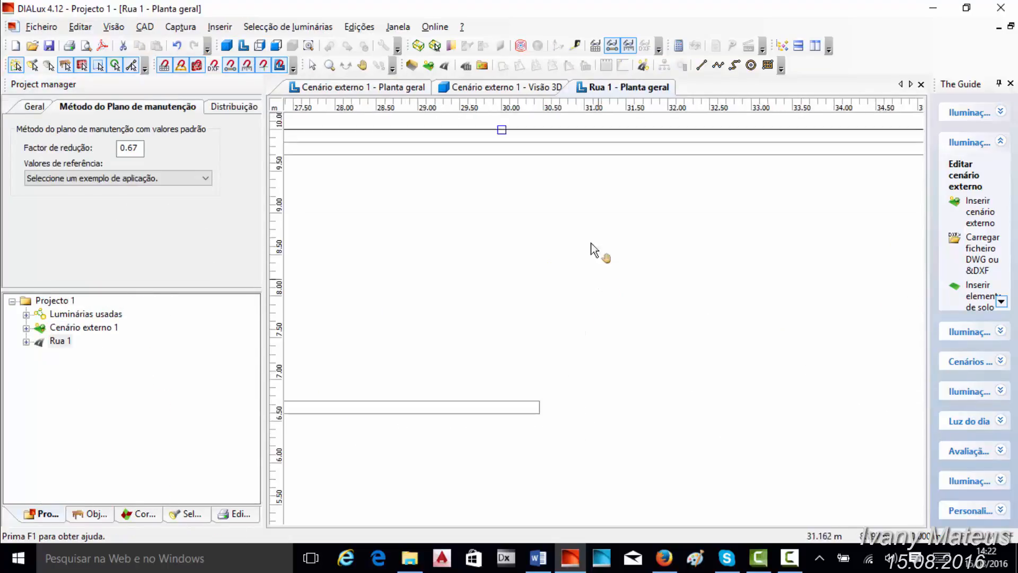
click(313, 65)
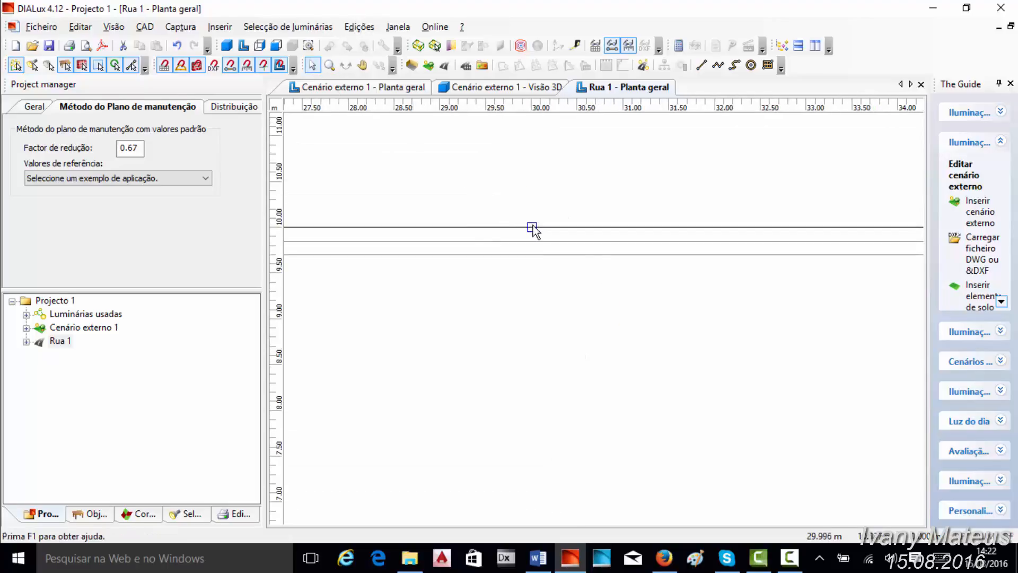
click(532, 227)
scroll(587, 246, down, 5)
scroll(712, 336, down, 5)
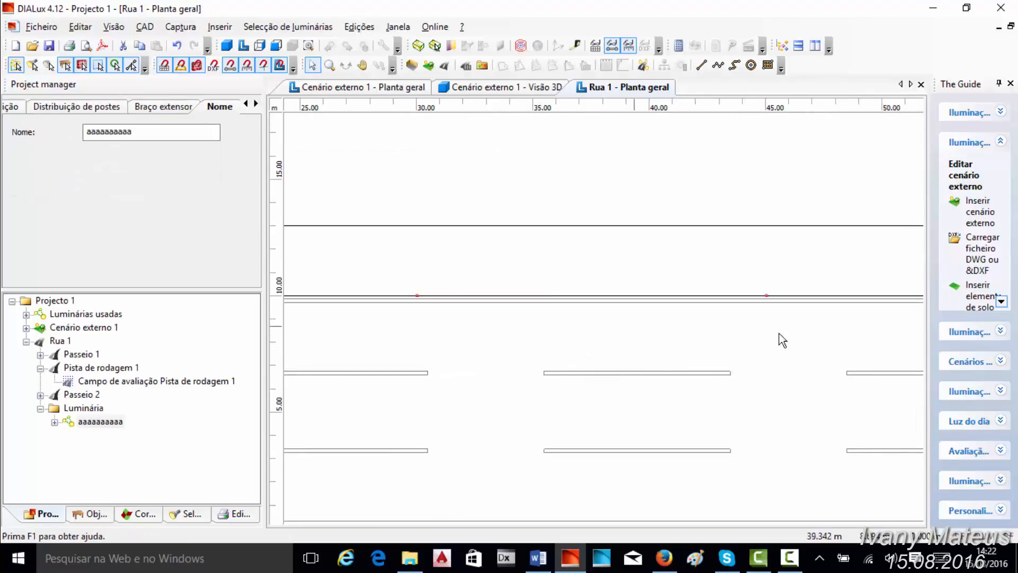
- Calculate Cenário externo 1 with the Padrão option from its 3D view, keeping the scene visible beside the progress window
click(504, 89)
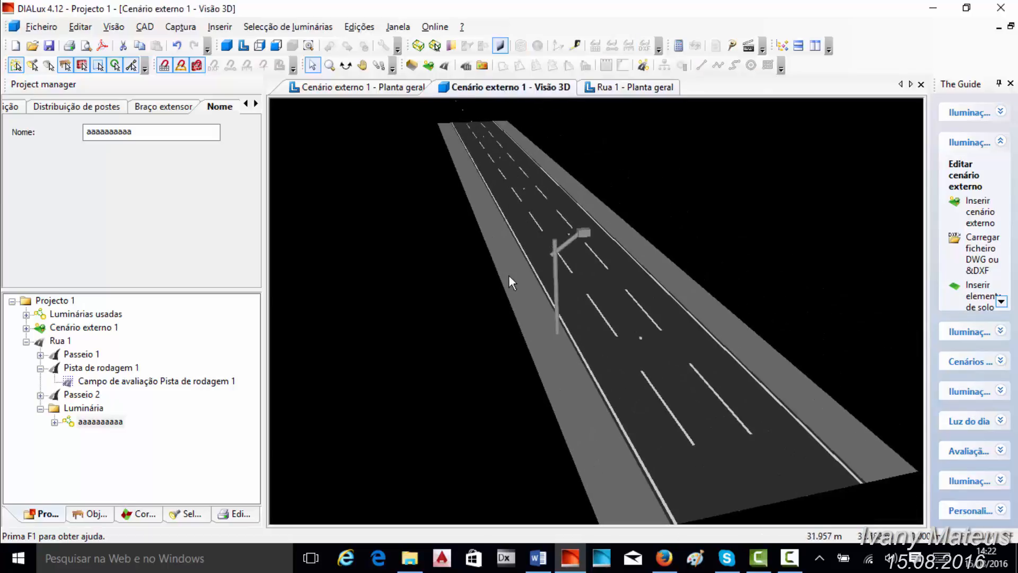
scroll(530, 270, down, 3)
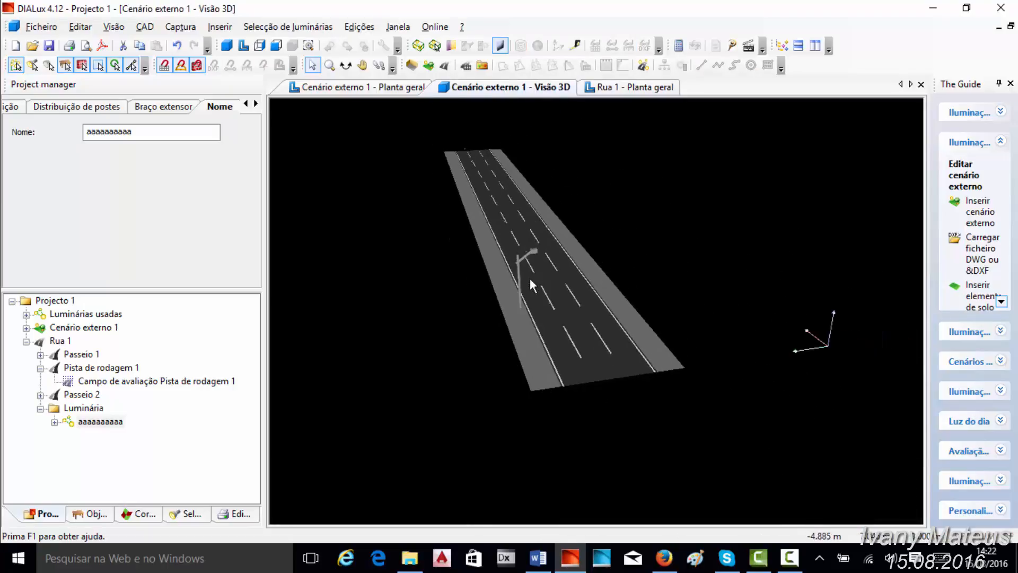
click(679, 46)
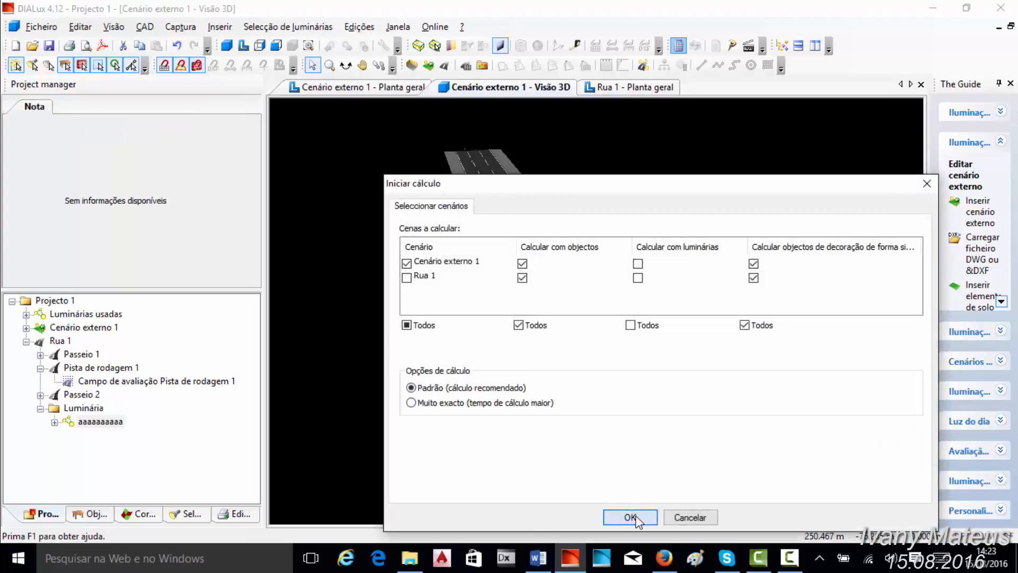
click(630, 517)
drag(646, 207, 655, 400)
middle_drag(668, 256, 611, 224)
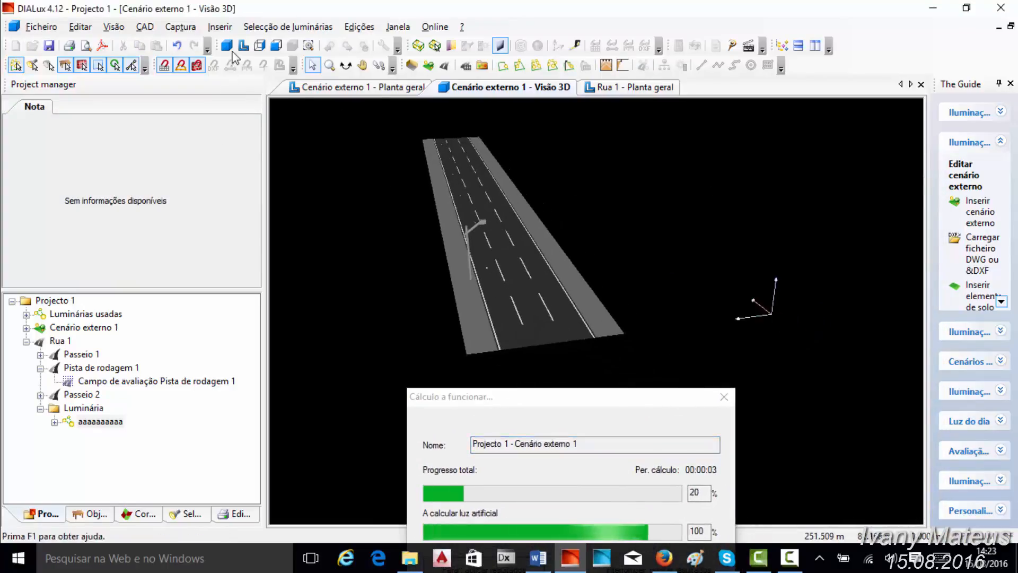
- Open the 3D view of Rua 1
click(228, 48)
click(421, 255)
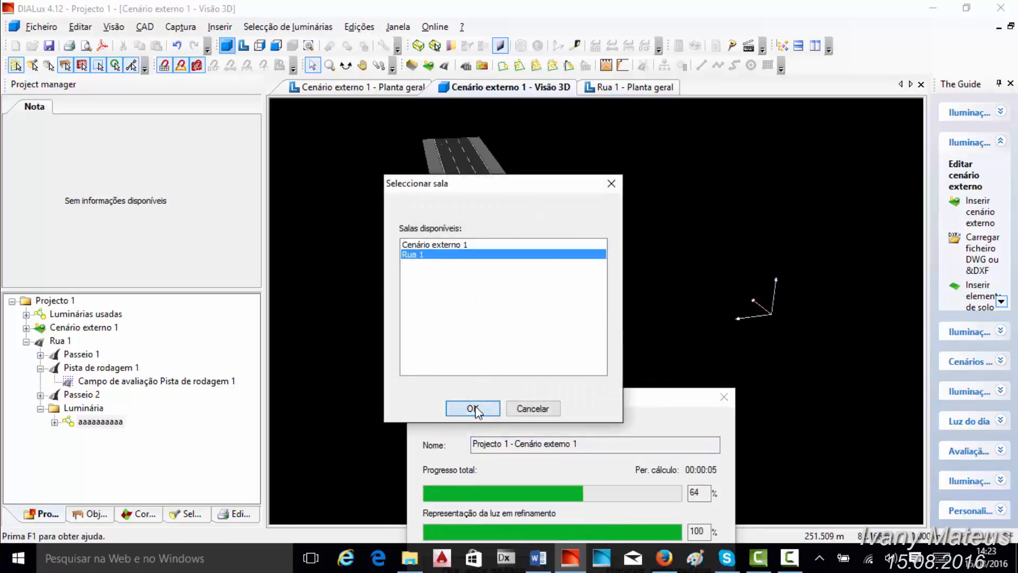
click(472, 408)
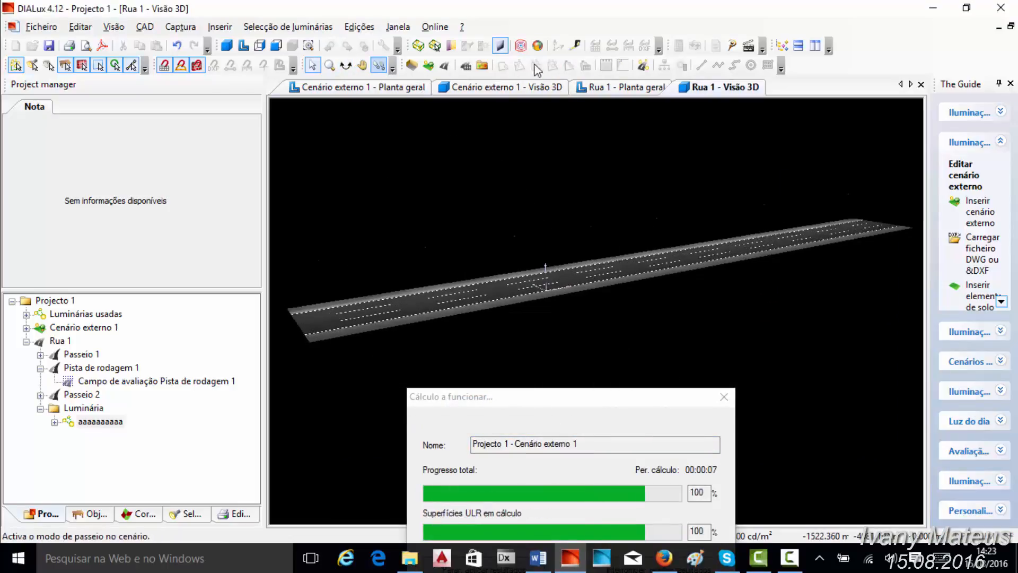
- Show the calculated exterior scene as a false colour rendering and examine it up close in 3D
click(538, 46)
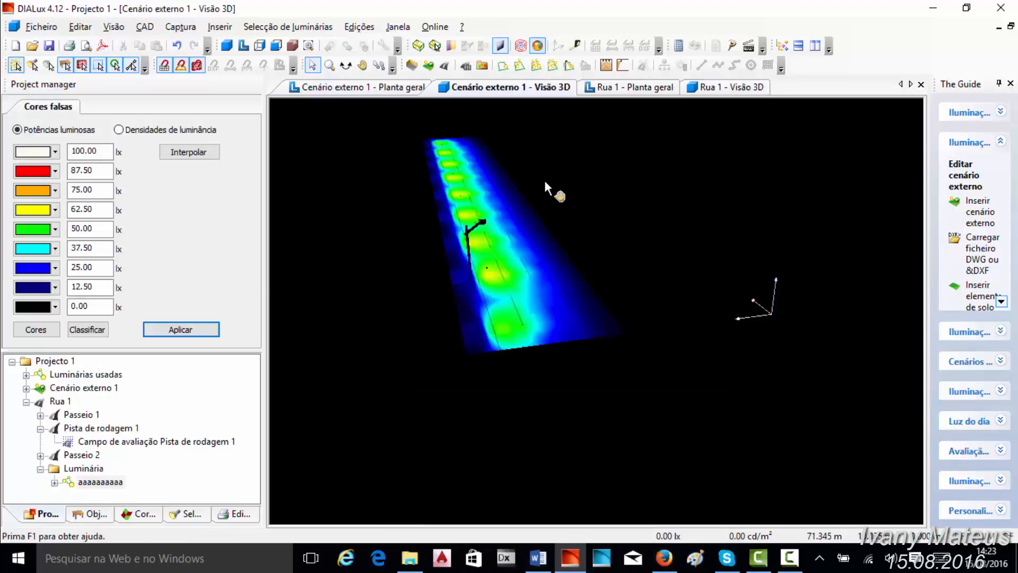
middle_drag(546, 184, 509, 187)
scroll(481, 228, up, 1)
- Show the Rua 1 3D view in false colours and examine it from another angle
click(701, 89)
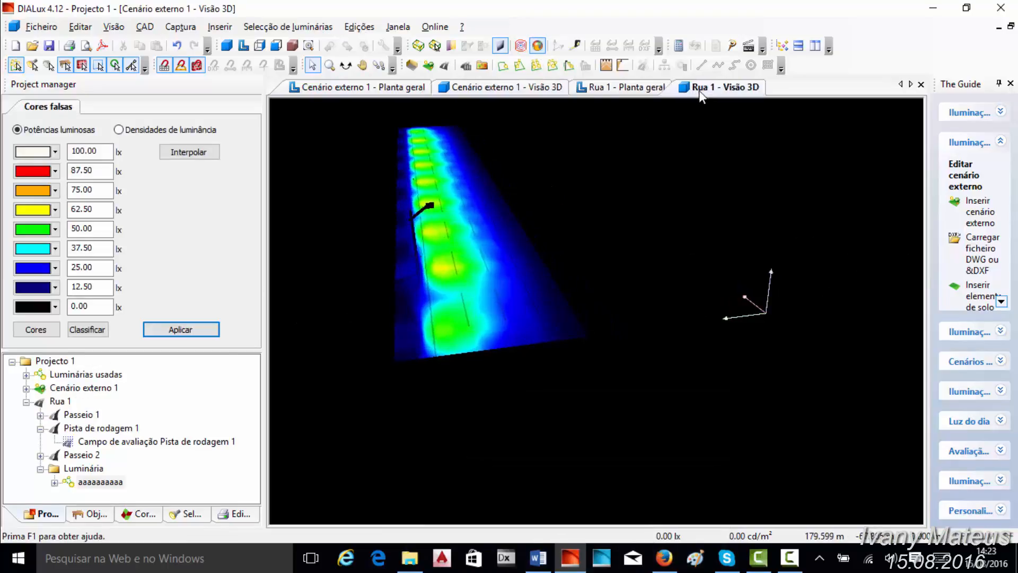
click(537, 46)
click(345, 65)
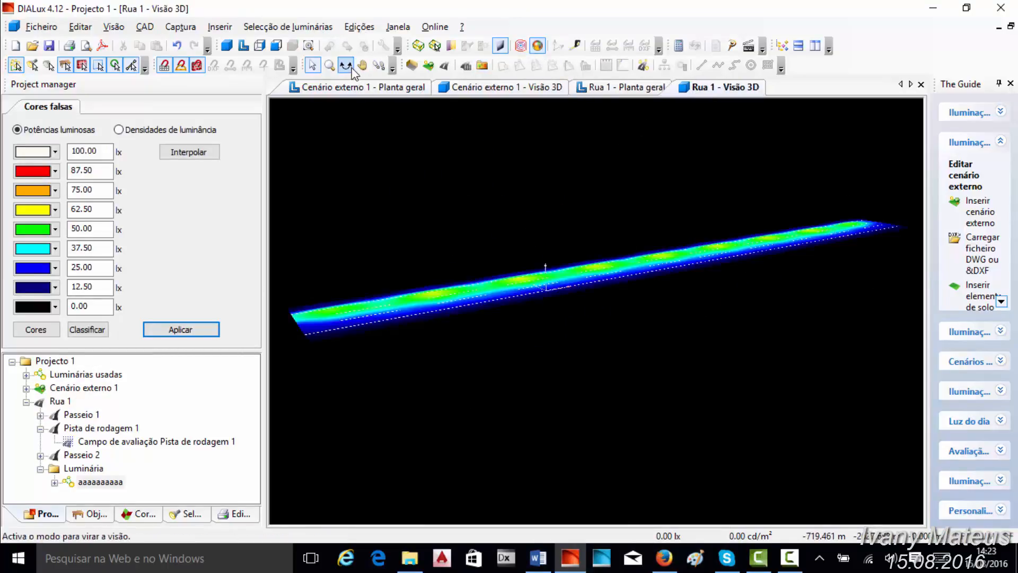
drag(387, 154, 448, 227)
- Examine the exterior scene's false colours from another angle and compare its plan view with that of Rua 1
click(501, 88)
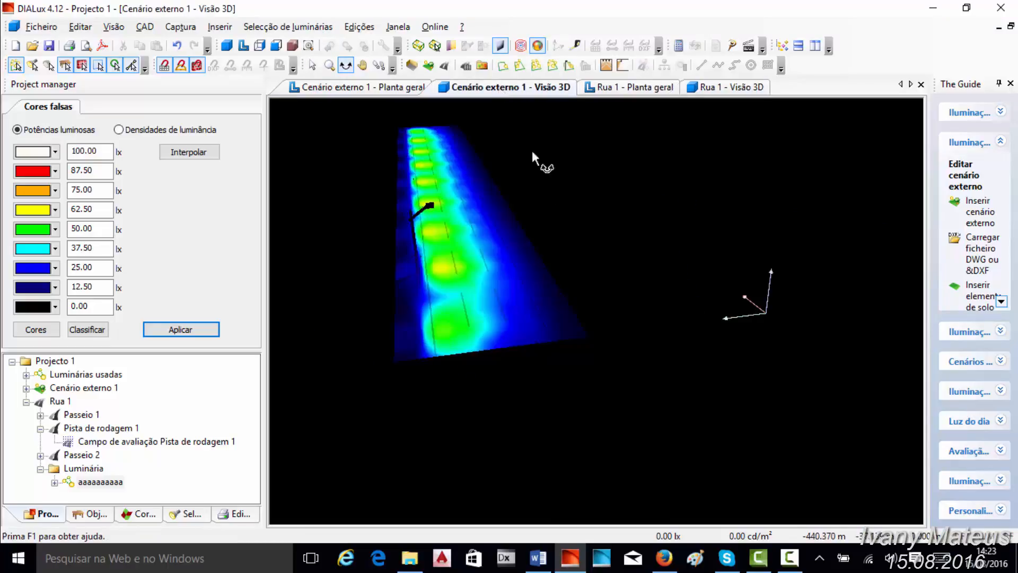
drag(529, 179, 605, 121)
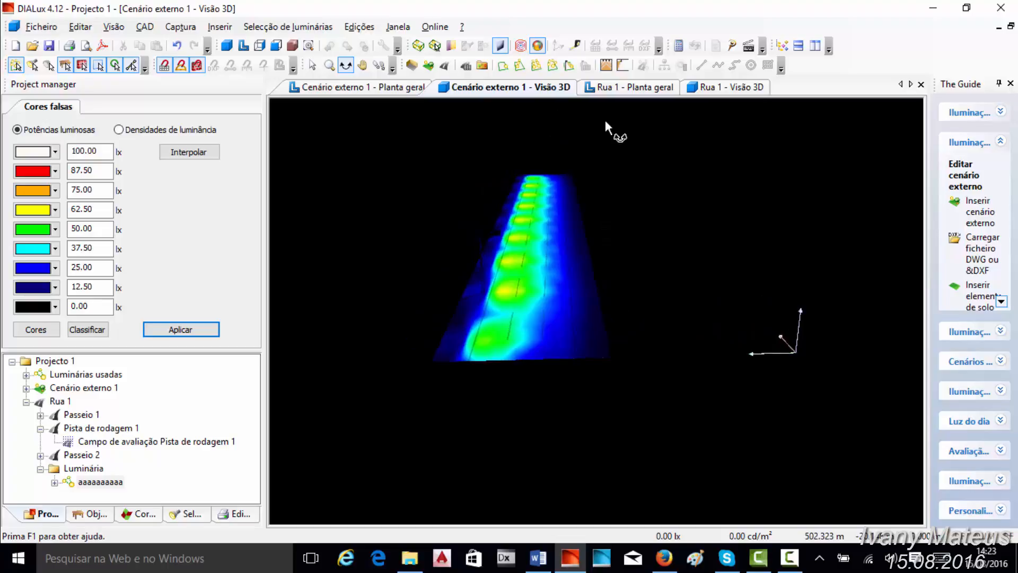
click(629, 89)
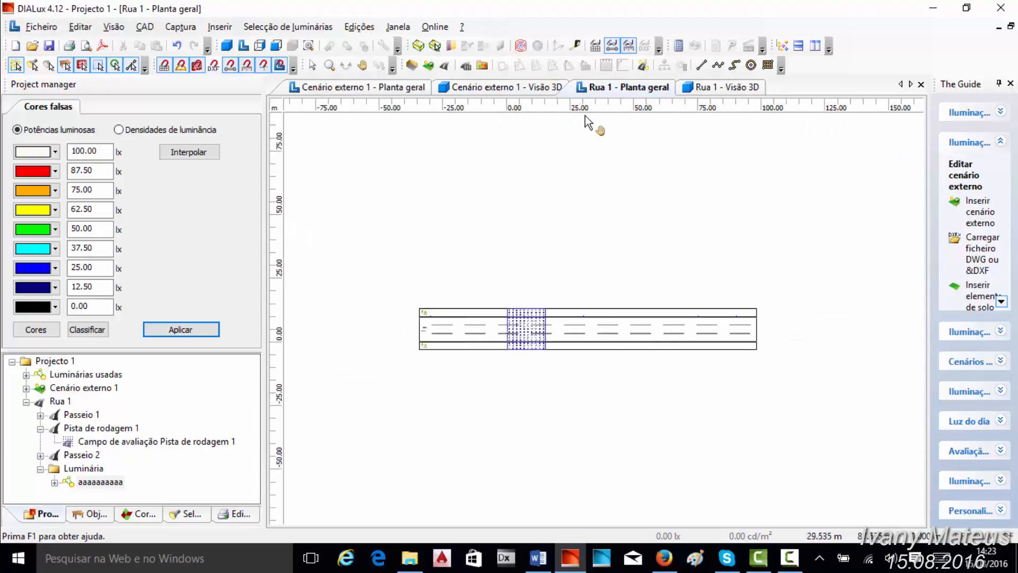
click(387, 89)
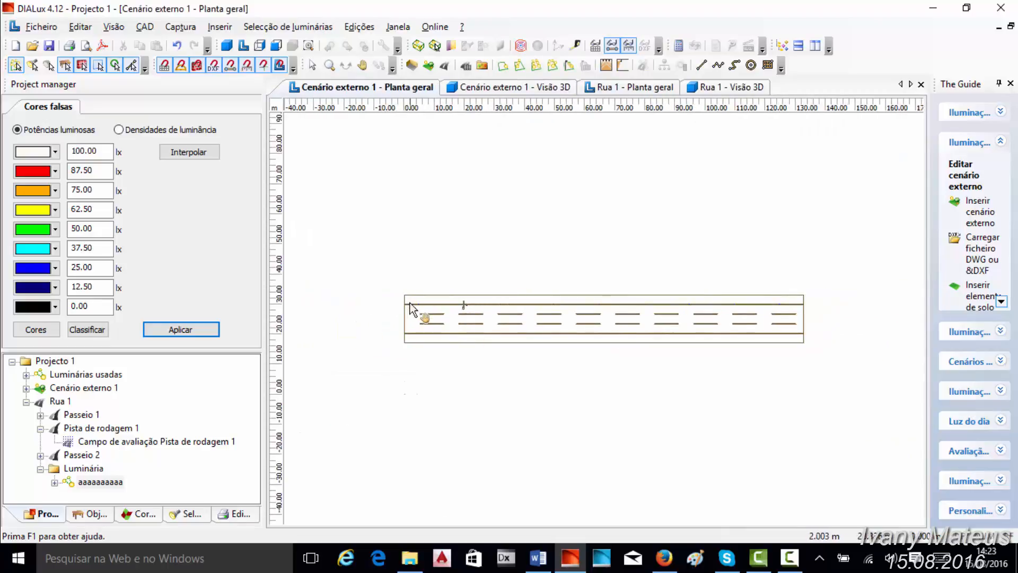
- Look through the output pages available for Cenário externo 1 for calculation results
click(93, 514)
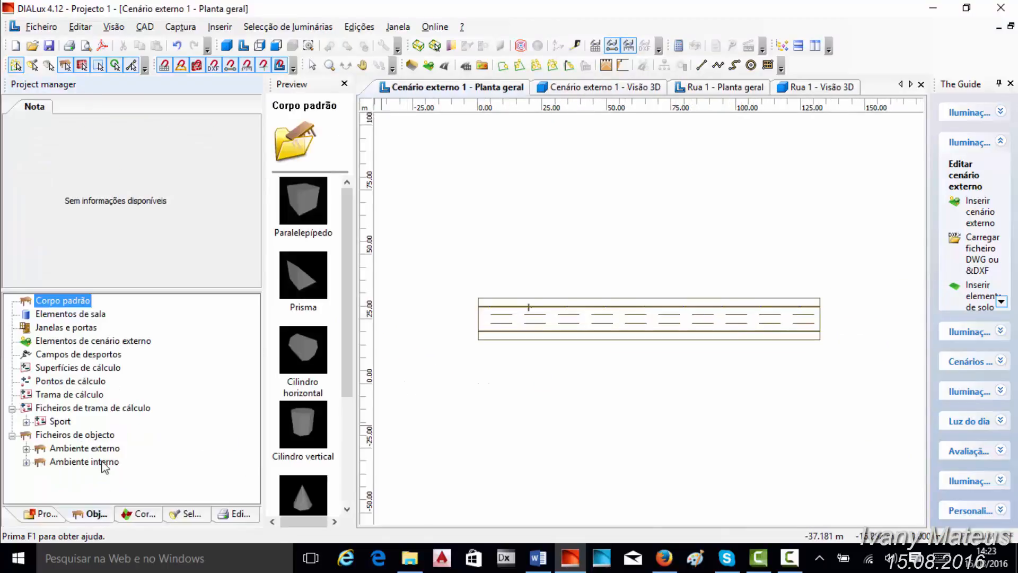
click(225, 514)
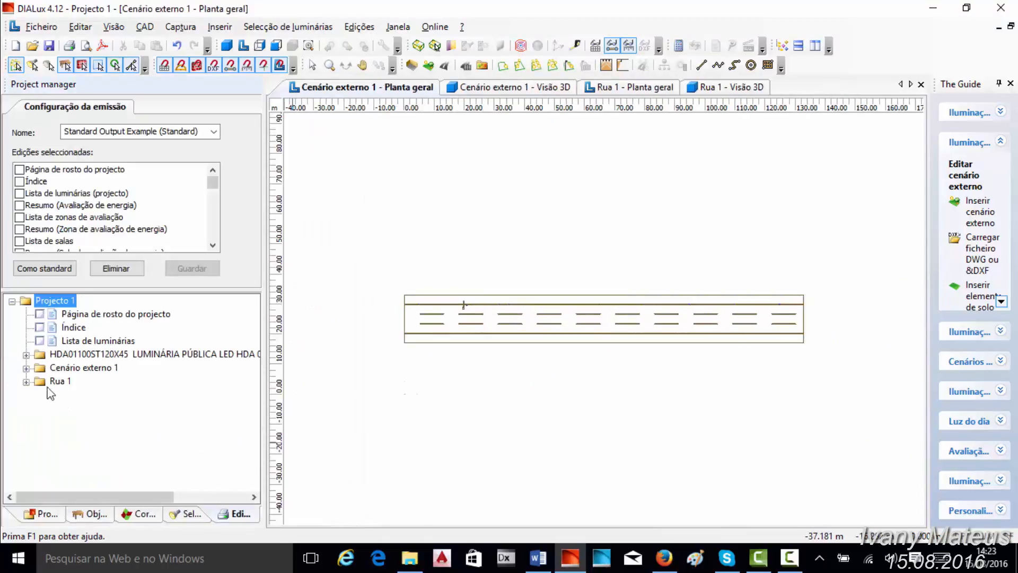
click(25, 368)
scroll(30, 464, down, 6)
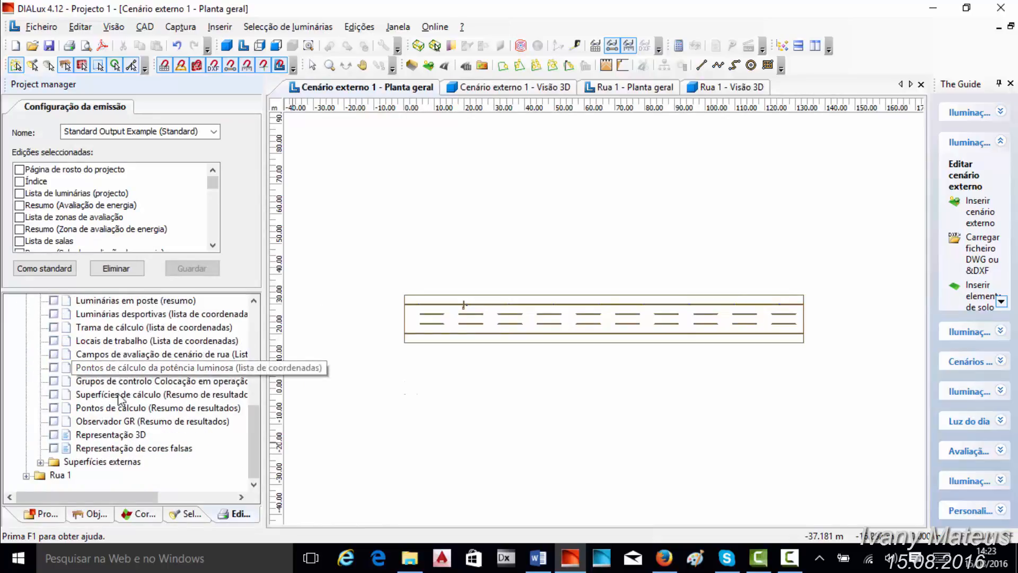
scroll(101, 411, up, 7)
scroll(99, 374, down, 1)
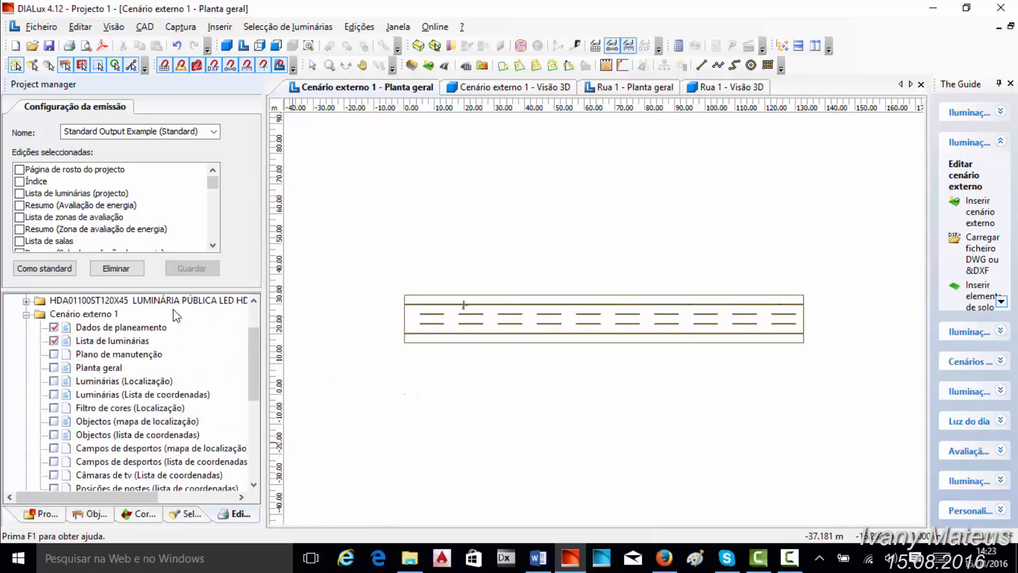
scroll(194, 474, down, 5)
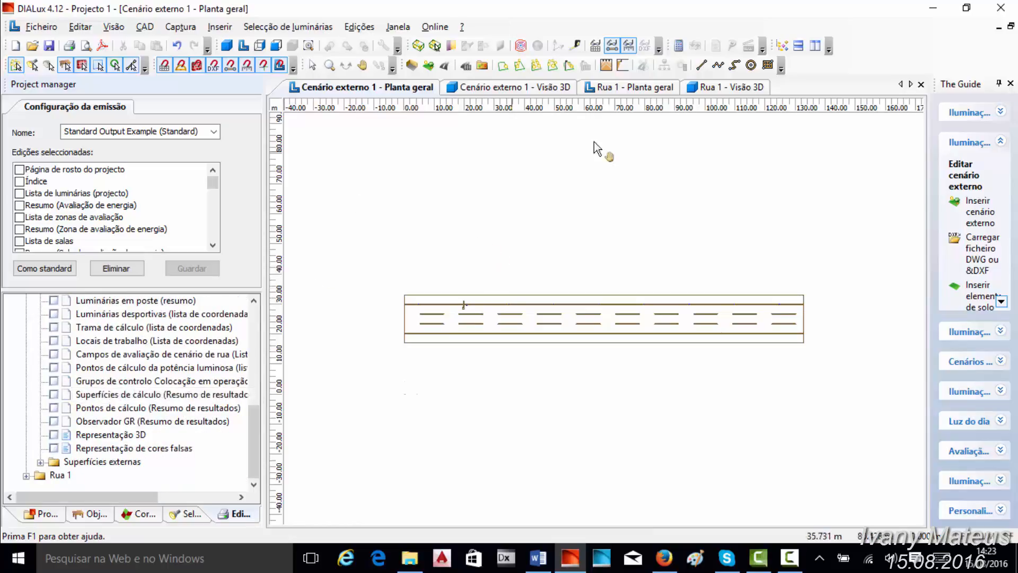
scroll(459, 268, up, 1)
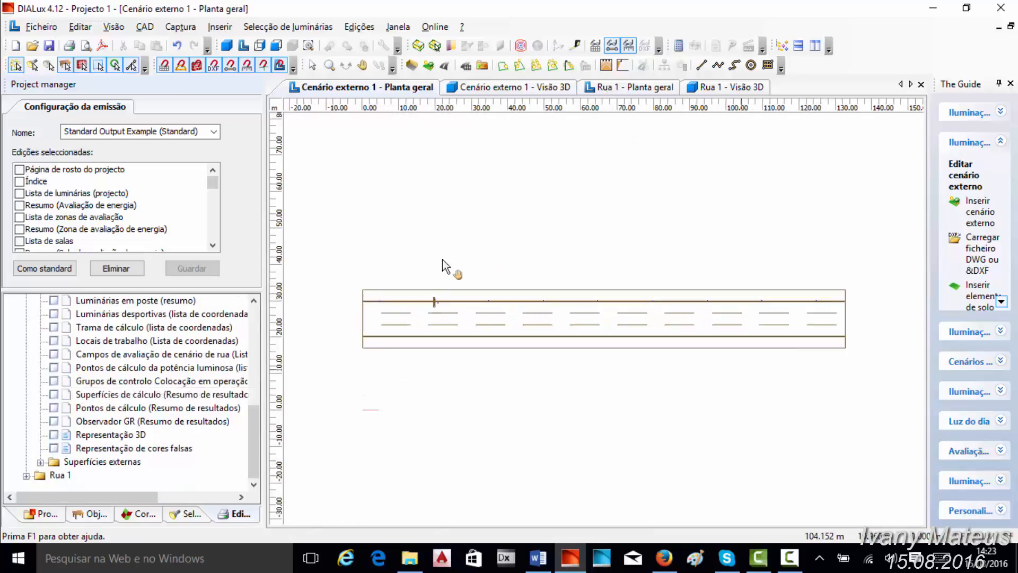
- Choose the Campo de avaliação de cenário de rua calculation surface for insertion in the exterior scene
click(99, 515)
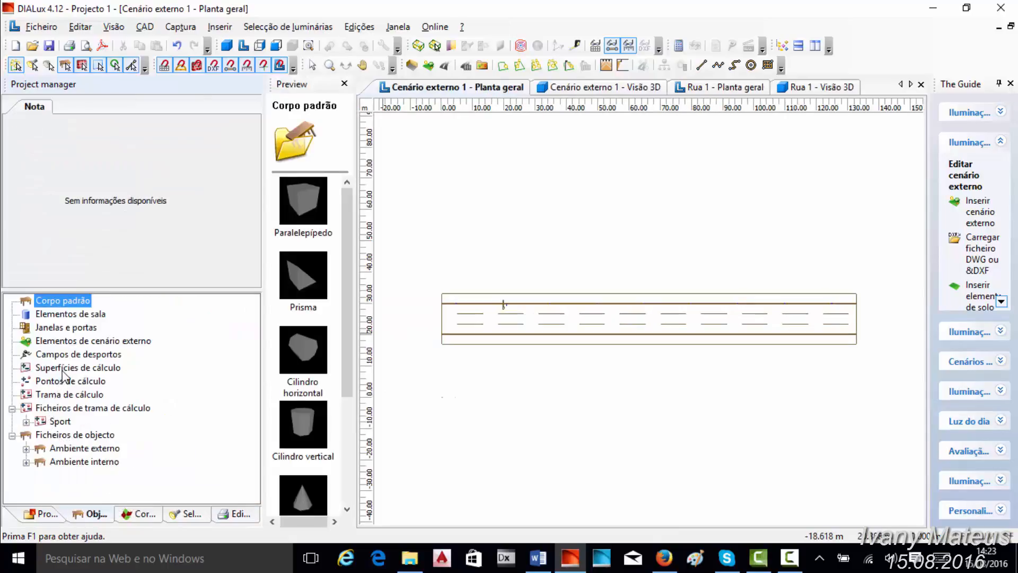
click(63, 368)
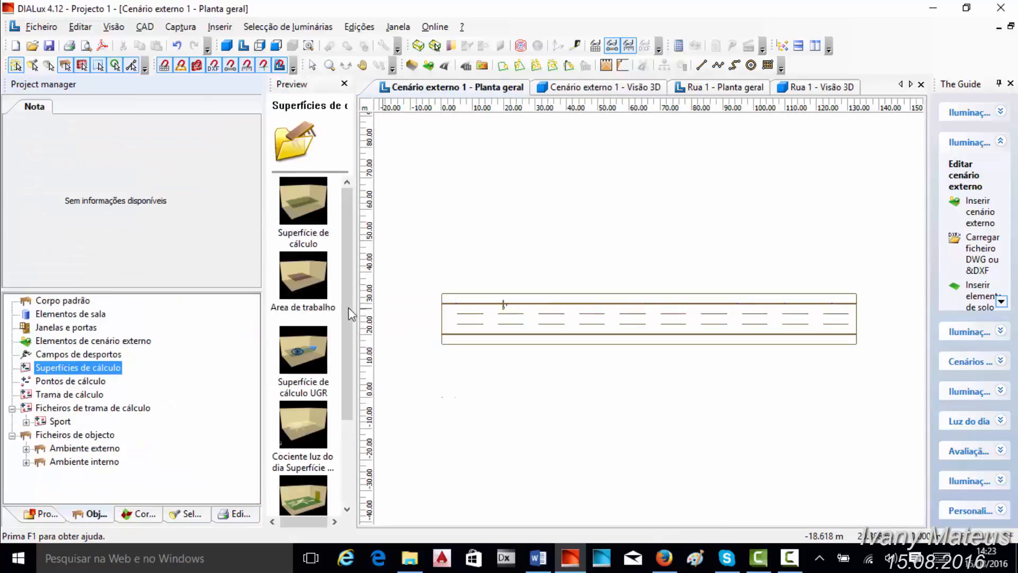
drag(349, 308, 335, 418)
click(308, 457)
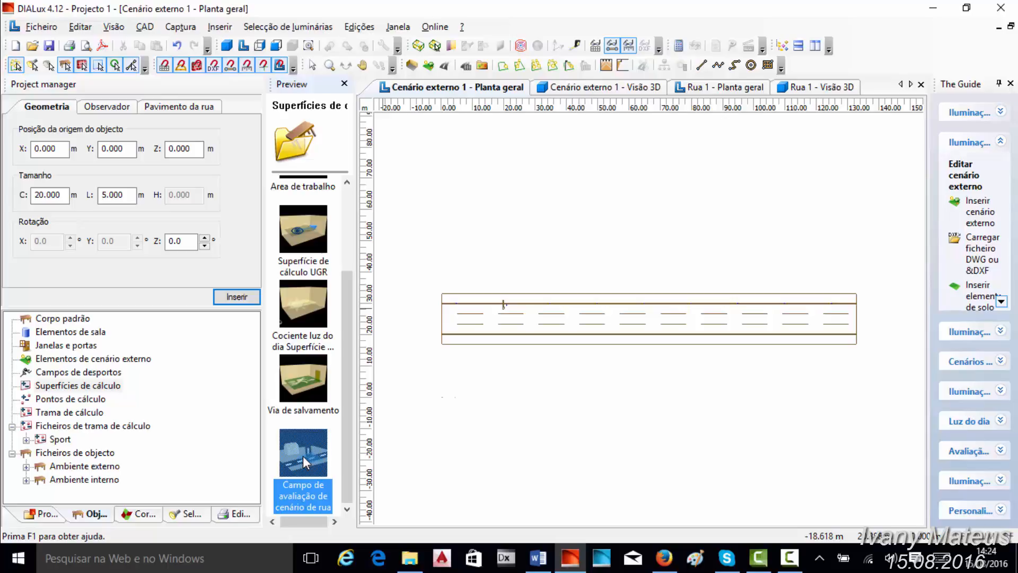
- Place the street evaluation field on the roadway, accept discarding the scene's results, and stretch it to the street's full length of about 132.47 m
drag(303, 456, 657, 323)
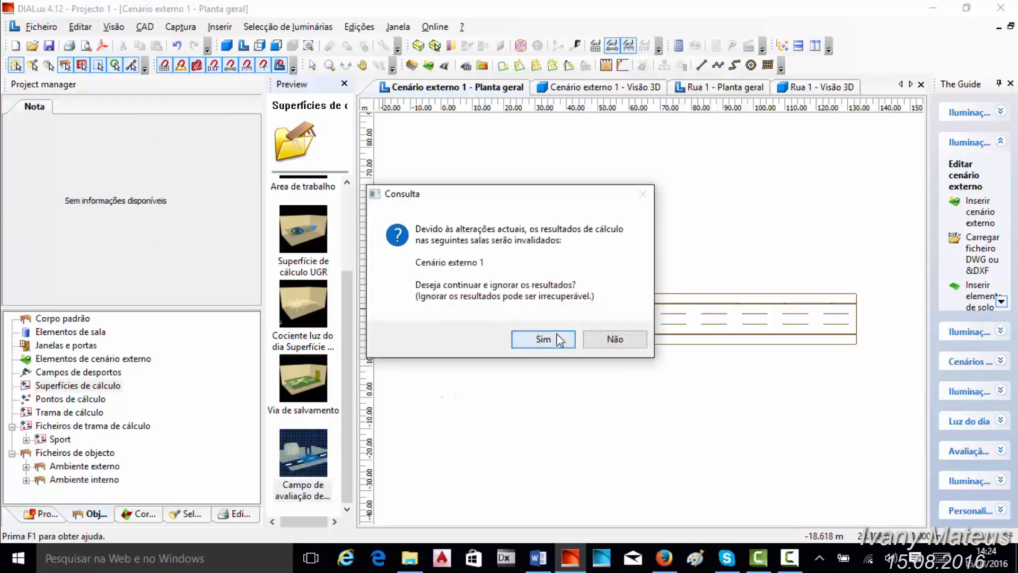
click(544, 338)
scroll(621, 333, up, 2)
drag(624, 334, 381, 334)
drag(704, 334, 916, 335)
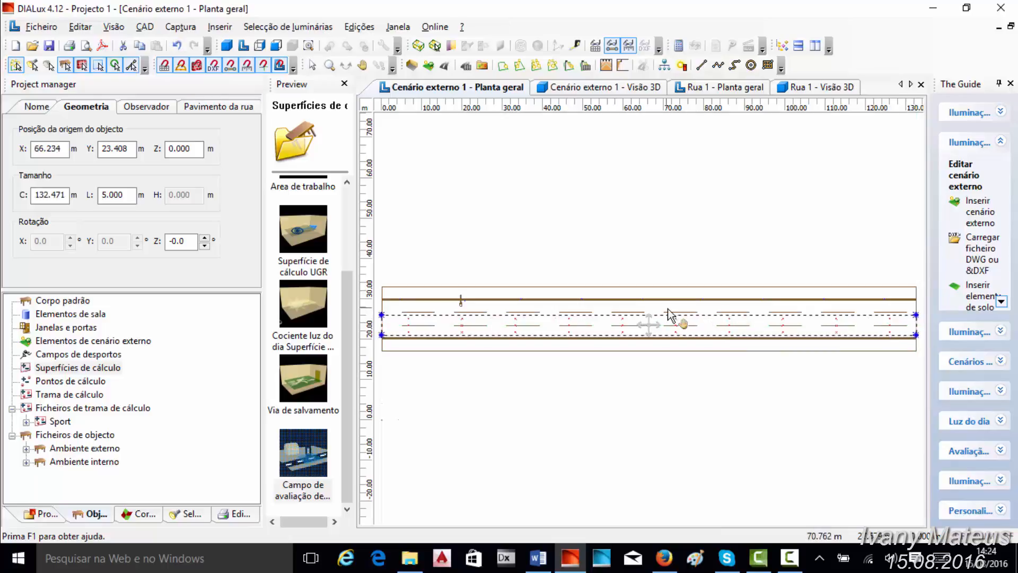
- Widen the evaluation field to 16 m so it spans the roadway and both sidewalks
drag(678, 316, 677, 287)
drag(663, 335, 663, 353)
scroll(661, 354, down, 1)
scroll(598, 348, up, 1)
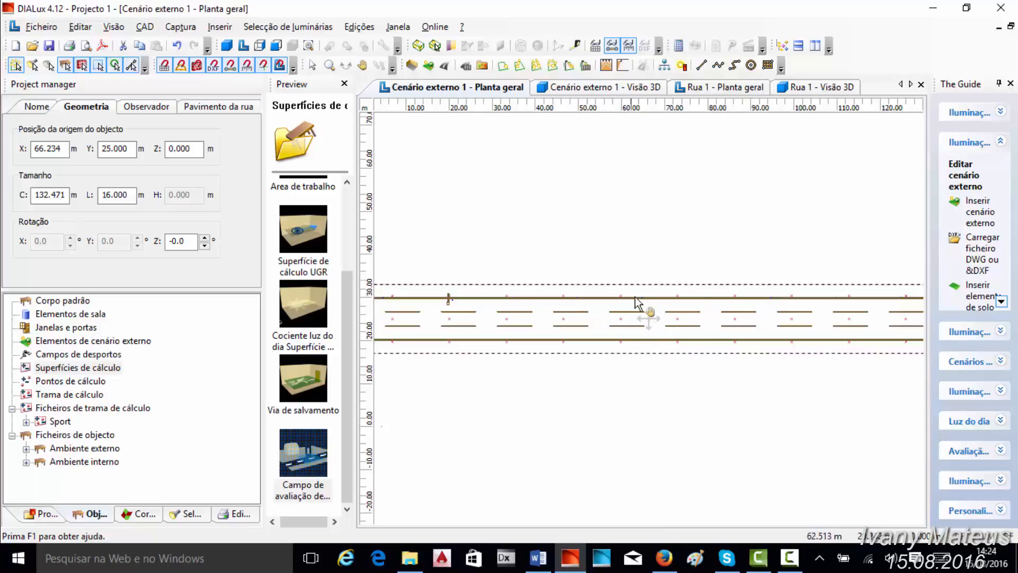
scroll(580, 327, down, 1)
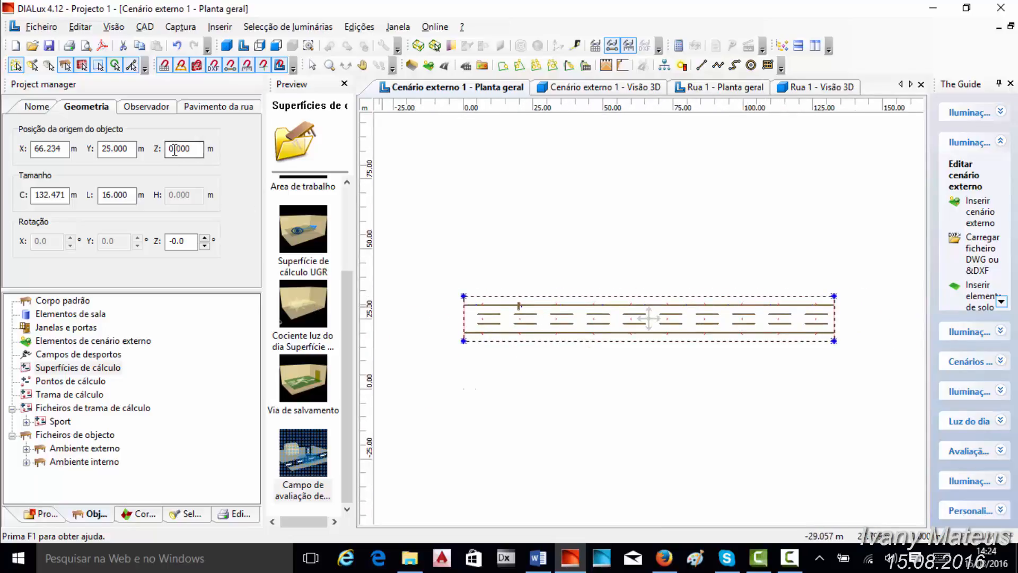
- Set the evaluation field's origin height Z to 0.200 m
drag(178, 150, 204, 145)
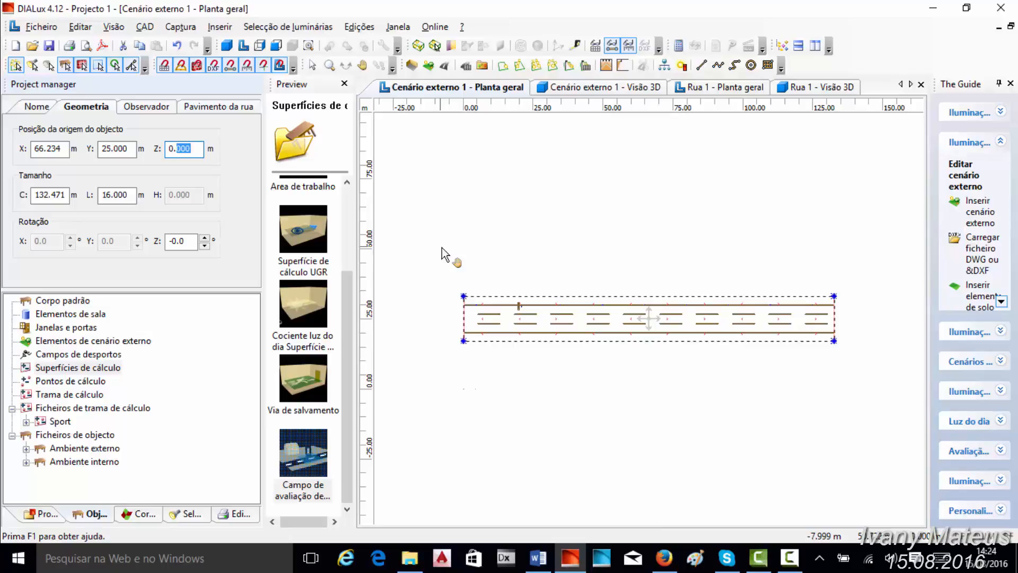
text(200)
key(Return)
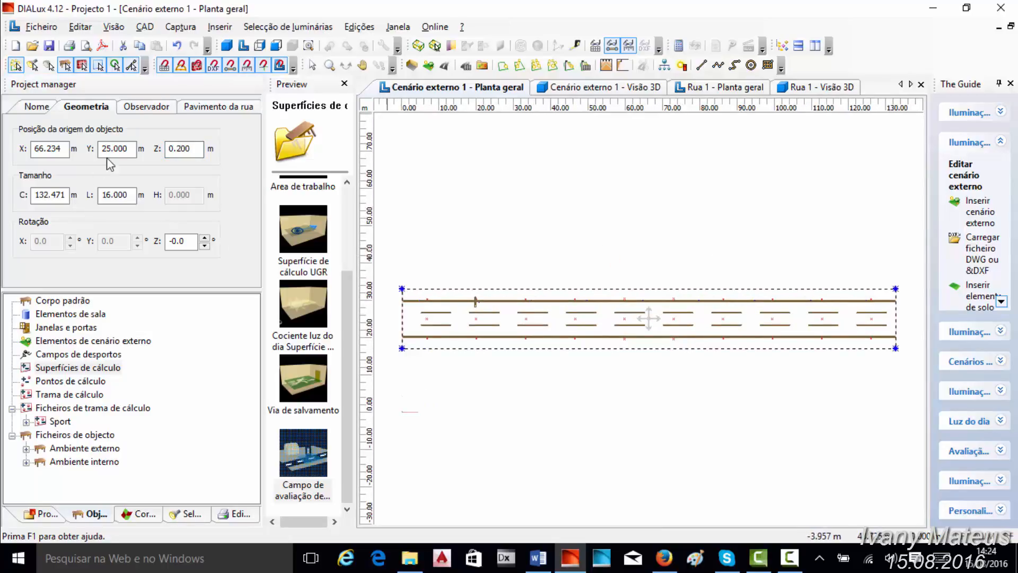
- Review the evaluation field's observer and street pavement settings and check its calculation points in the plan
click(139, 109)
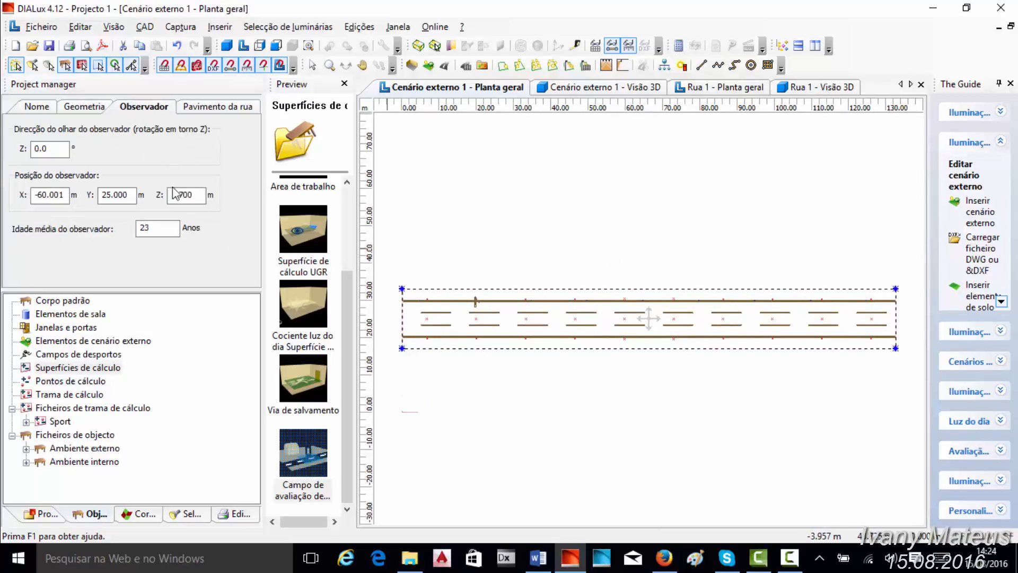
click(214, 108)
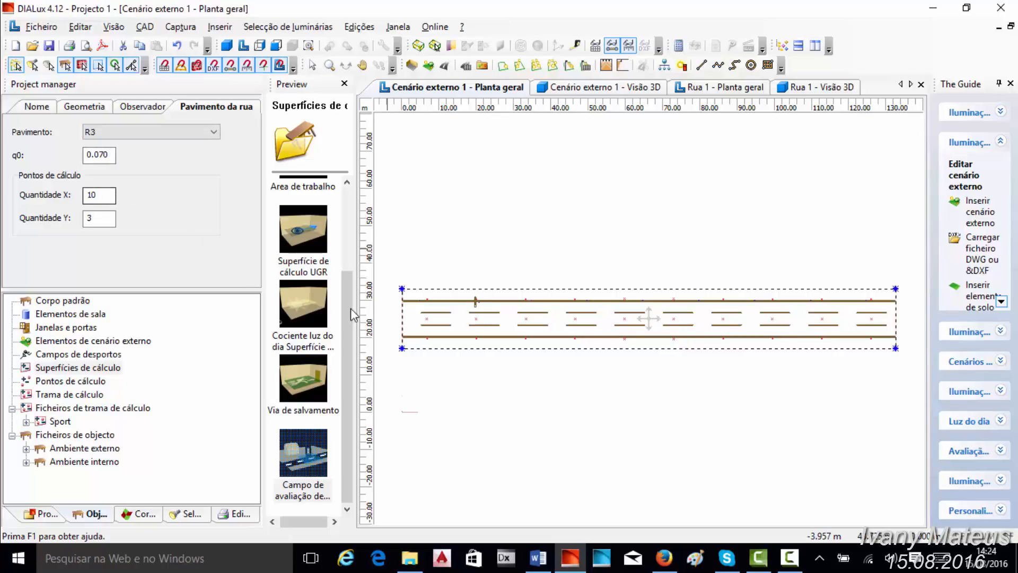
scroll(836, 354, up, 7)
scroll(585, 348, down, 4)
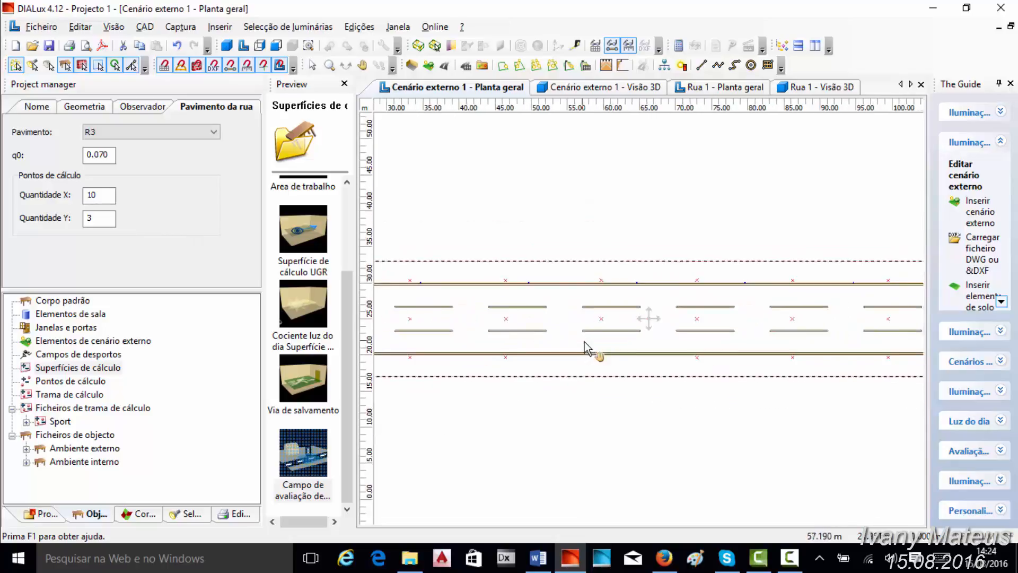
scroll(585, 348, down, 5)
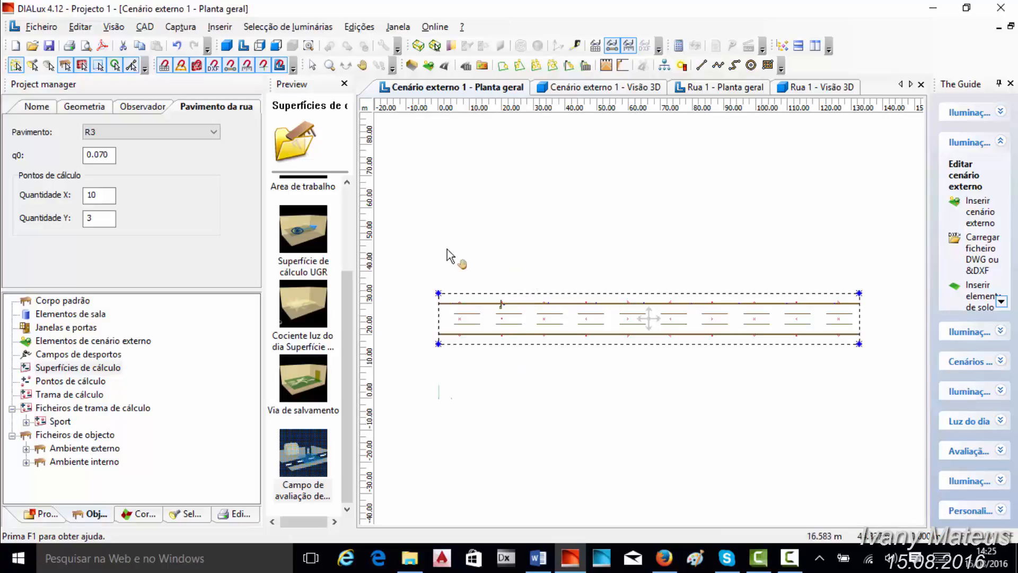
click(92, 197)
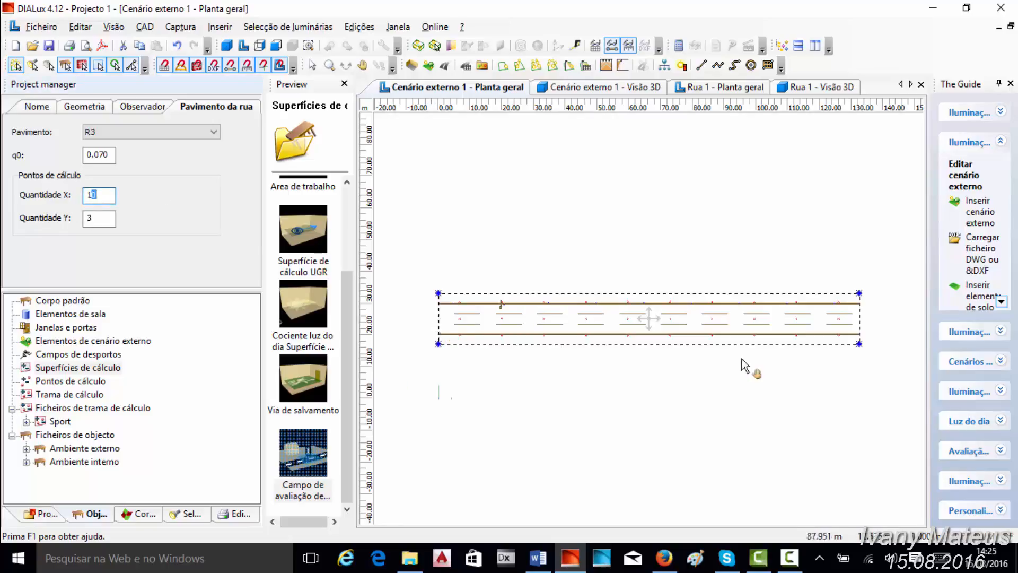
- Measure the evaluation field's length along its upper edge in the plan view
click(575, 46)
click(438, 292)
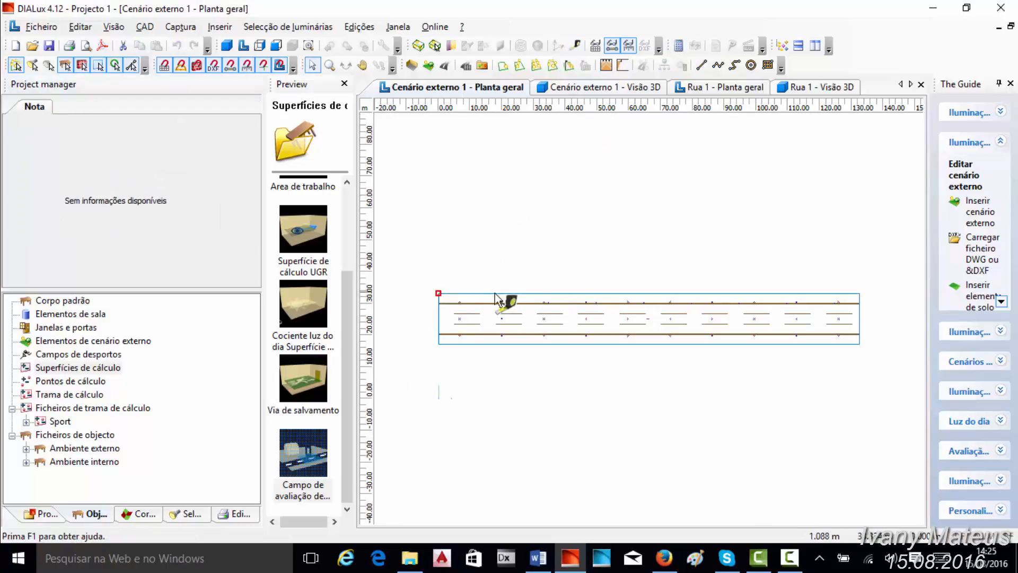
click(859, 293)
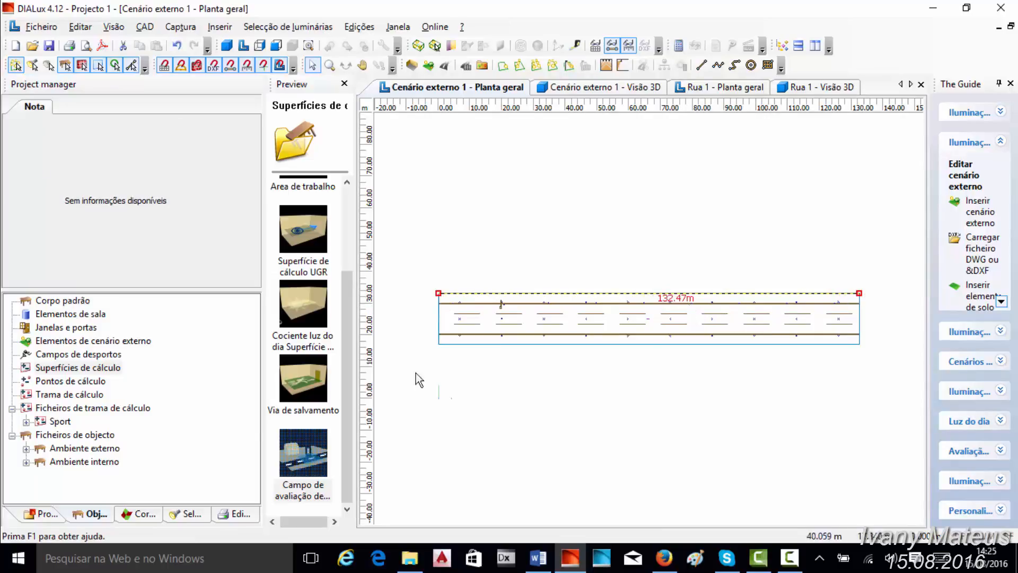
- Collapse Elementos de solo in the project structure and select Campo de avaliação de cenário de rua 1
click(43, 513)
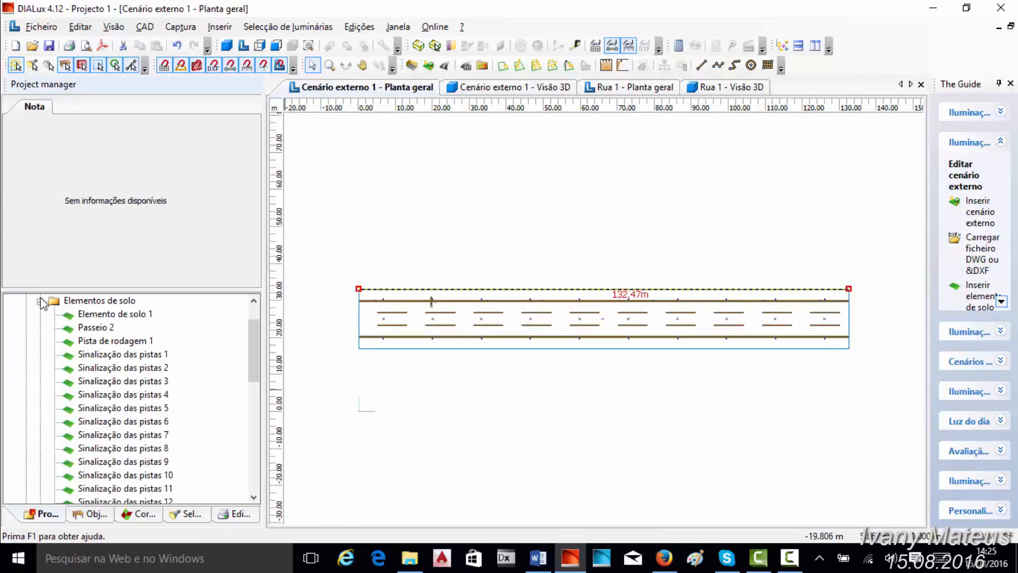
click(40, 300)
click(550, 413)
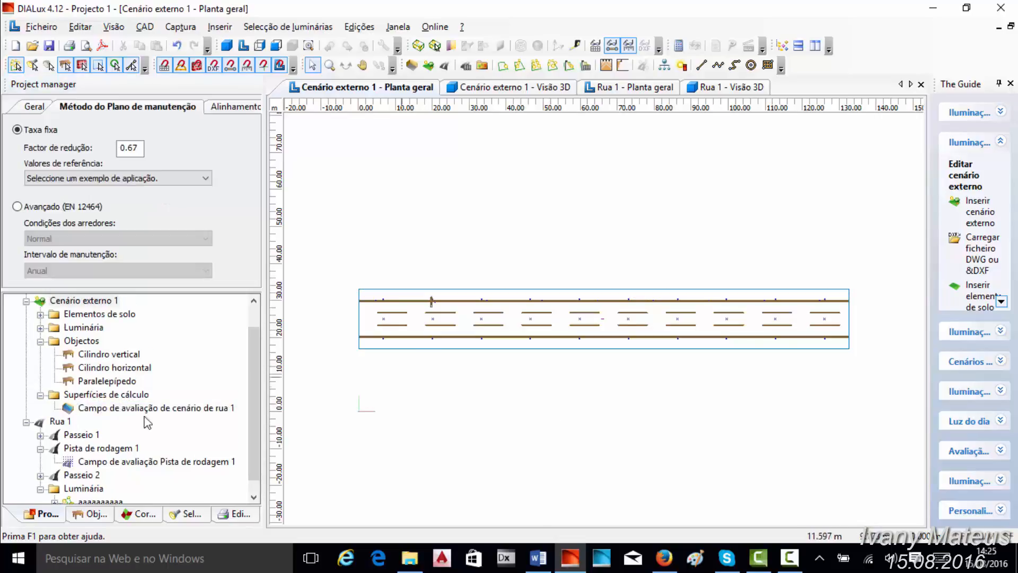
click(116, 409)
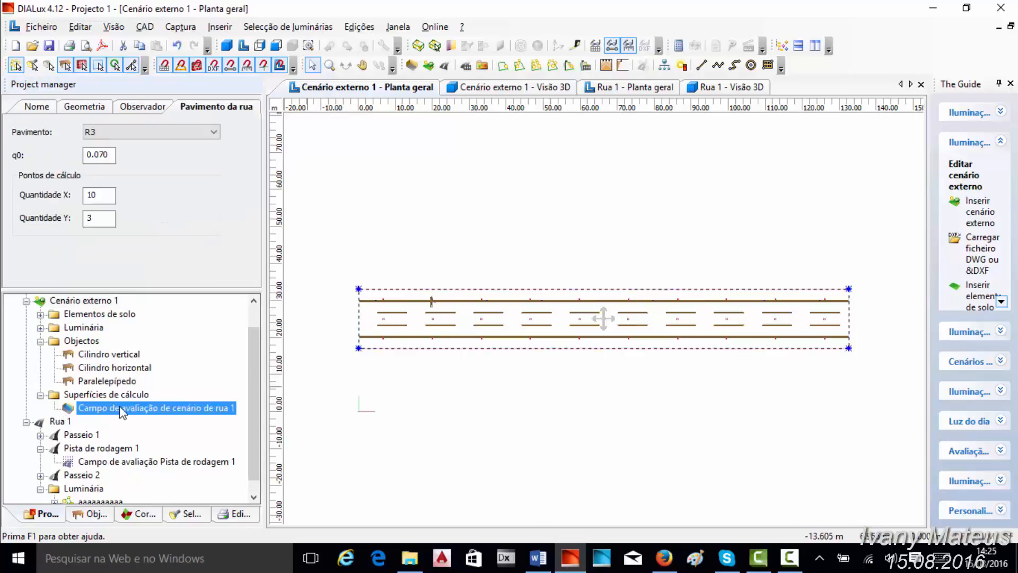
- Edit the evaluation field's surface by inserting a point midway along its upper edge, delete that point, and cancel the editing
right_click(119, 405)
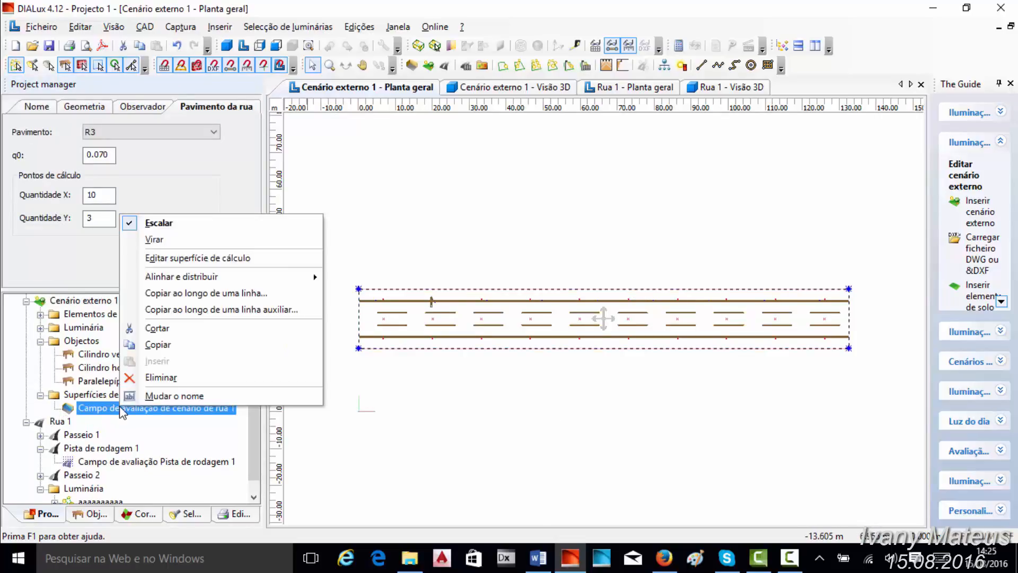
click(183, 259)
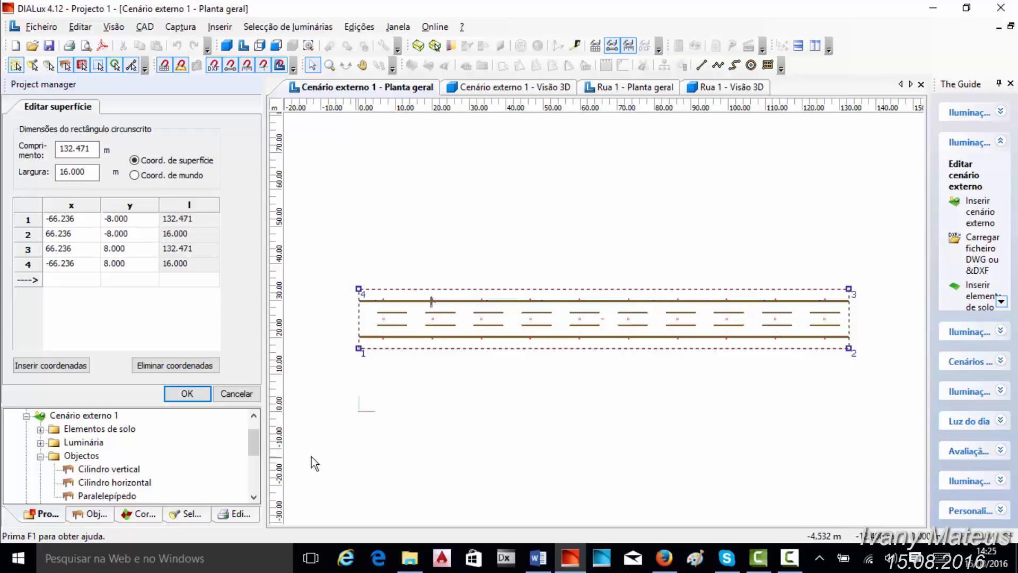
right_click(601, 288)
click(618, 294)
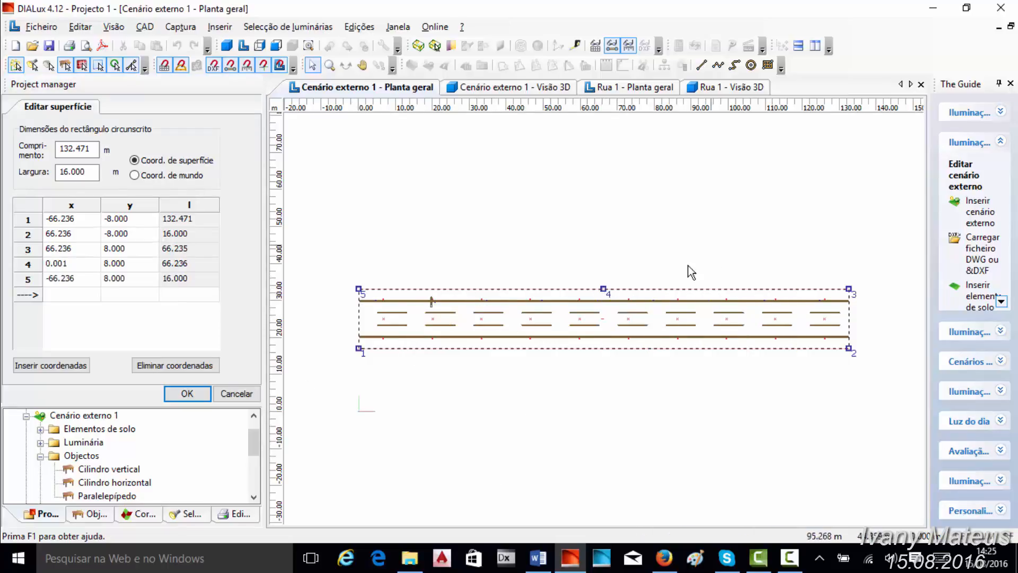
right_click(603, 289)
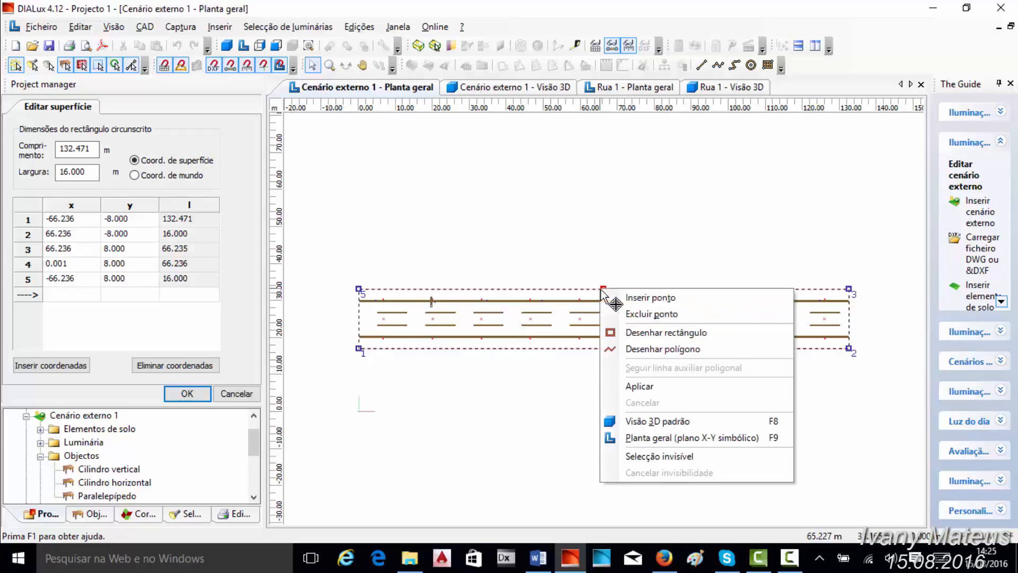
click(638, 315)
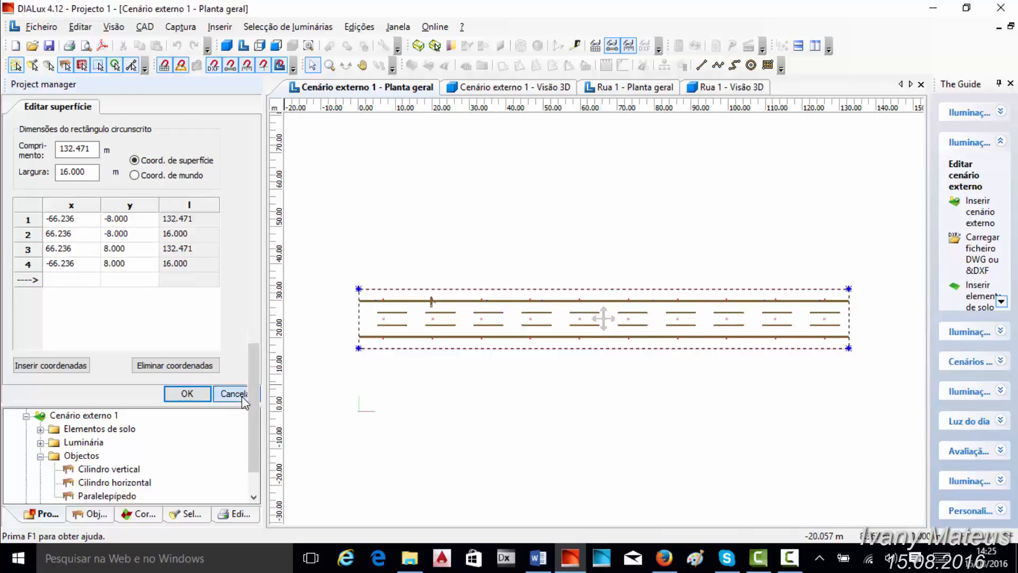
click(229, 393)
- Set the evaluation field's calculation points to 20 in X and 5 in Y, and deselect the field
click(111, 410)
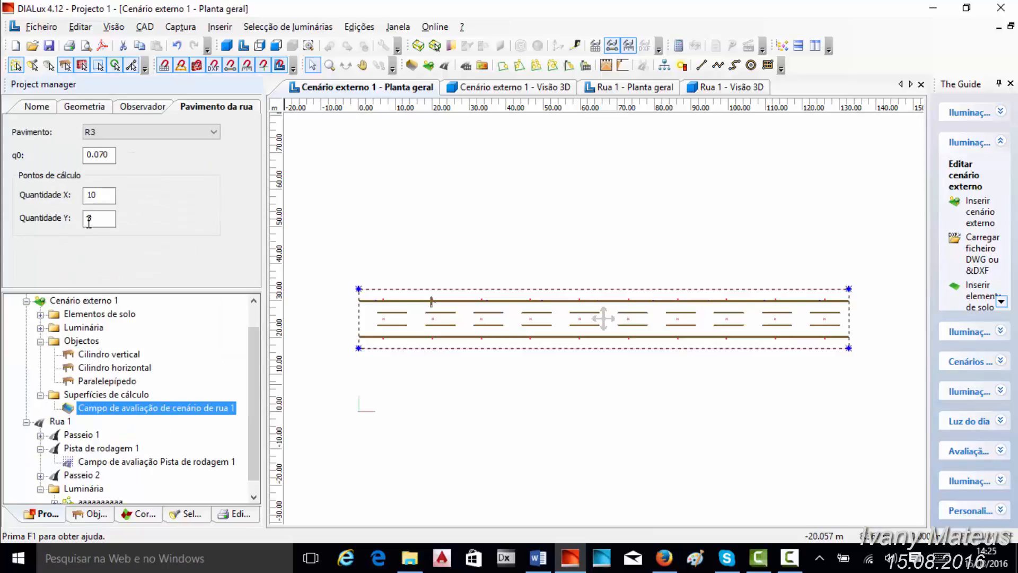
drag(102, 195, 67, 197)
text(20)
key(Tab)
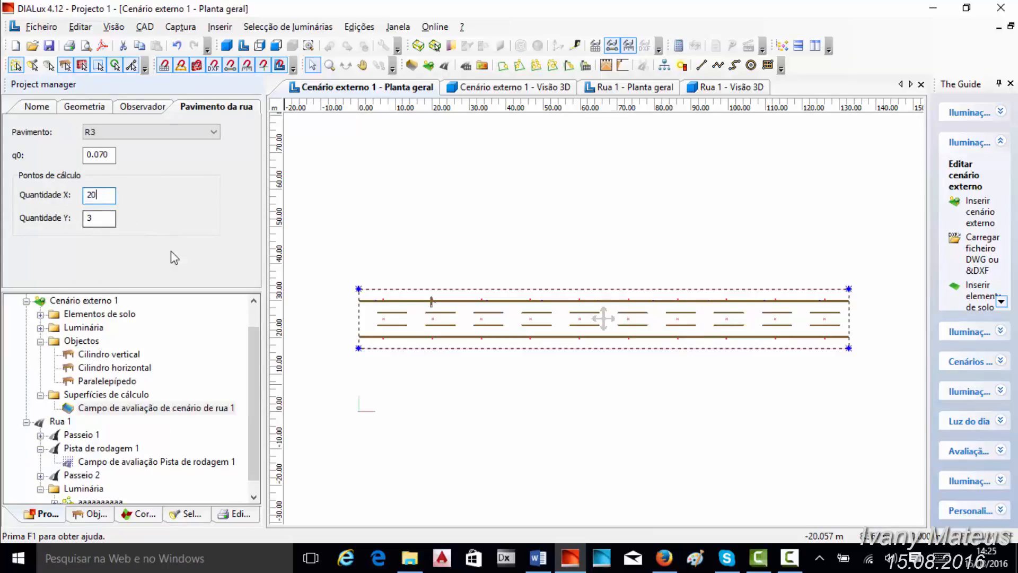
text(5)
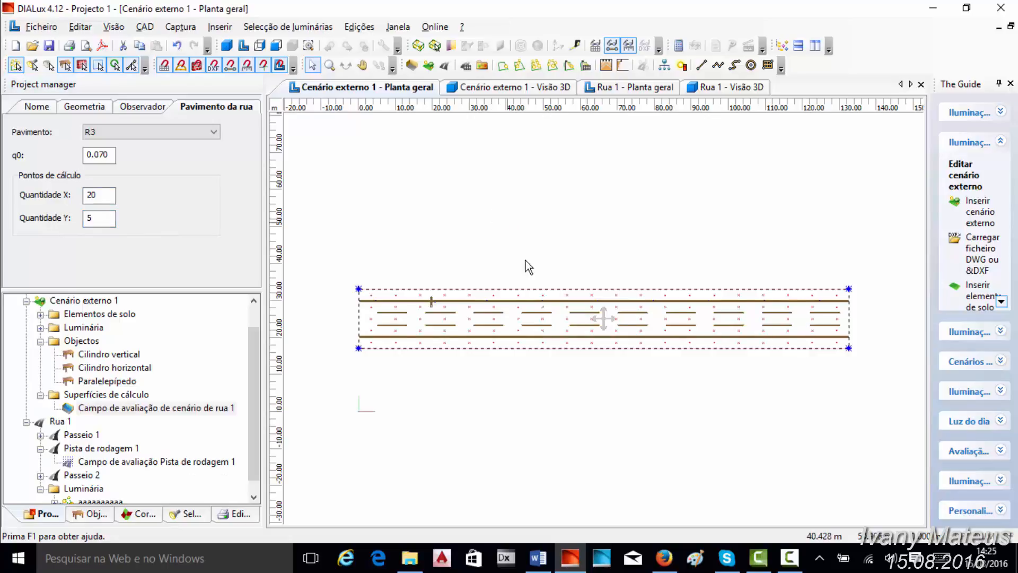
scroll(593, 286, up, 4)
scroll(782, 306, down, 4)
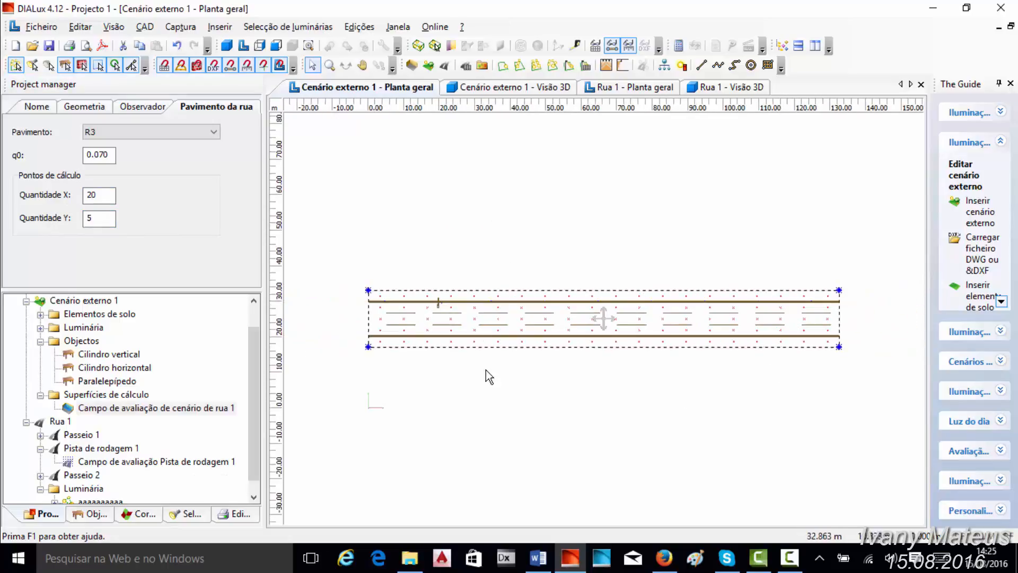
click(512, 254)
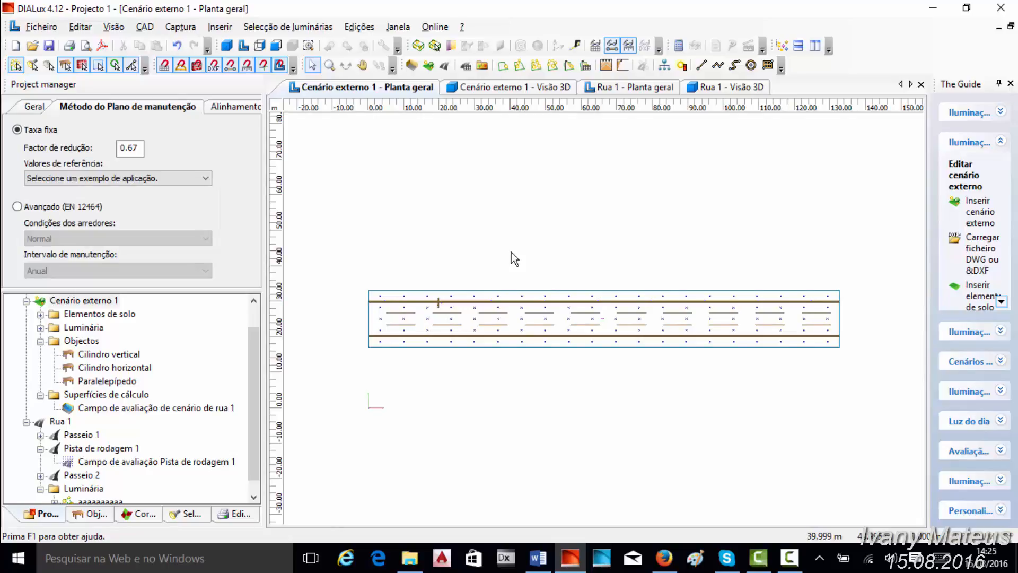
- Examine the false colours in the Rua 1 3D view
click(705, 87)
scroll(531, 218, down, 2)
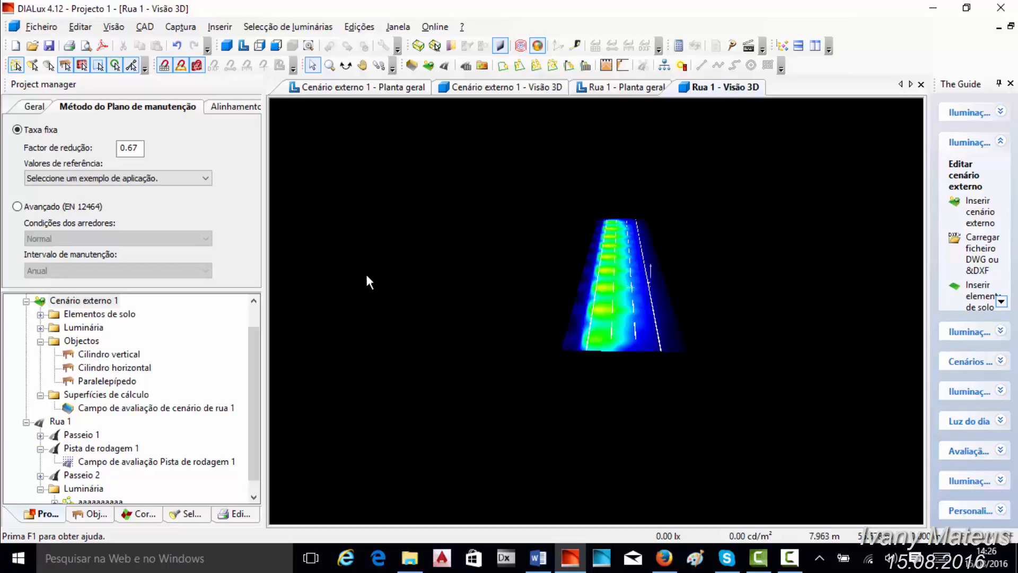
scroll(561, 229, up, 3)
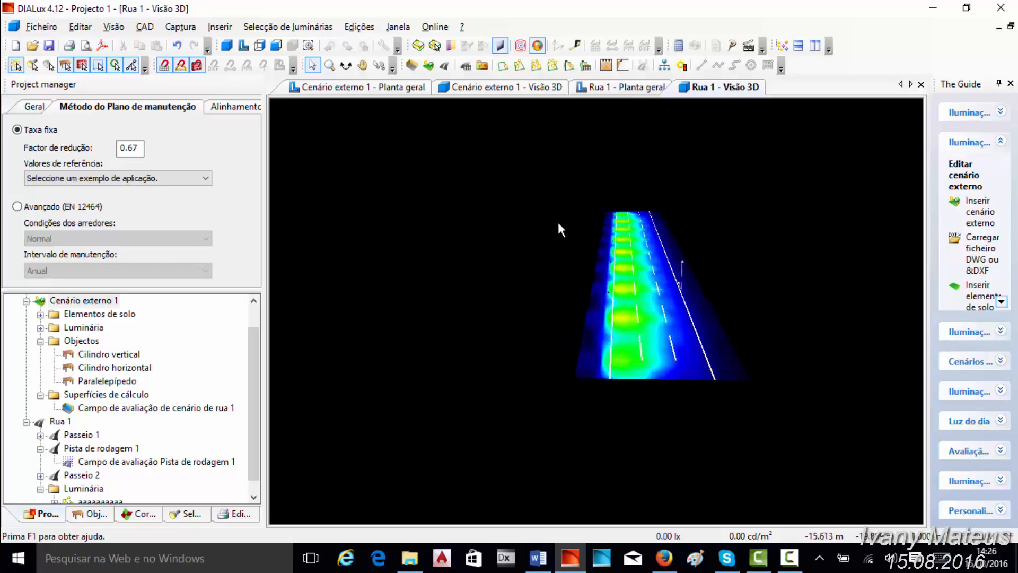
middle_drag(554, 218, 536, 208)
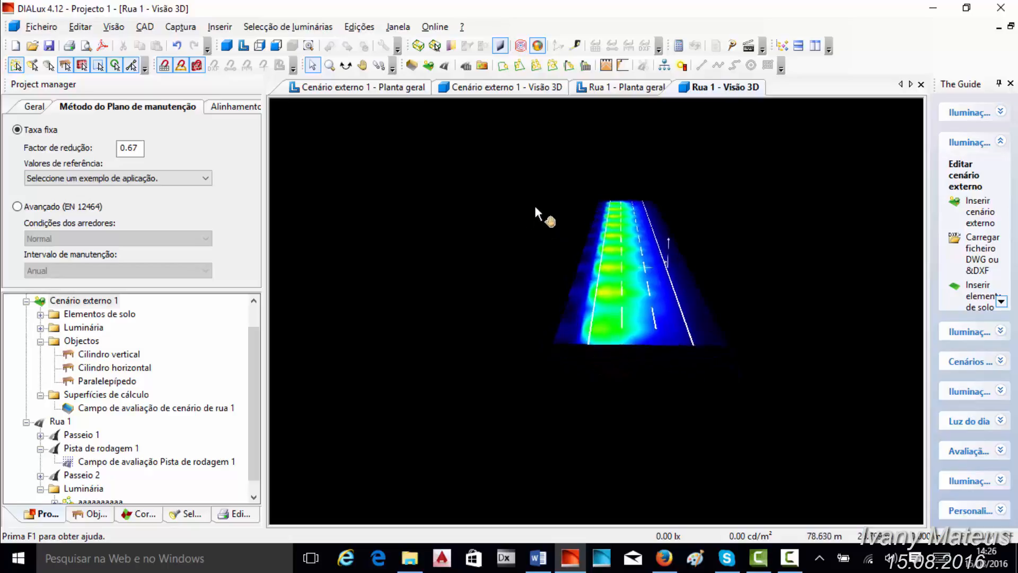